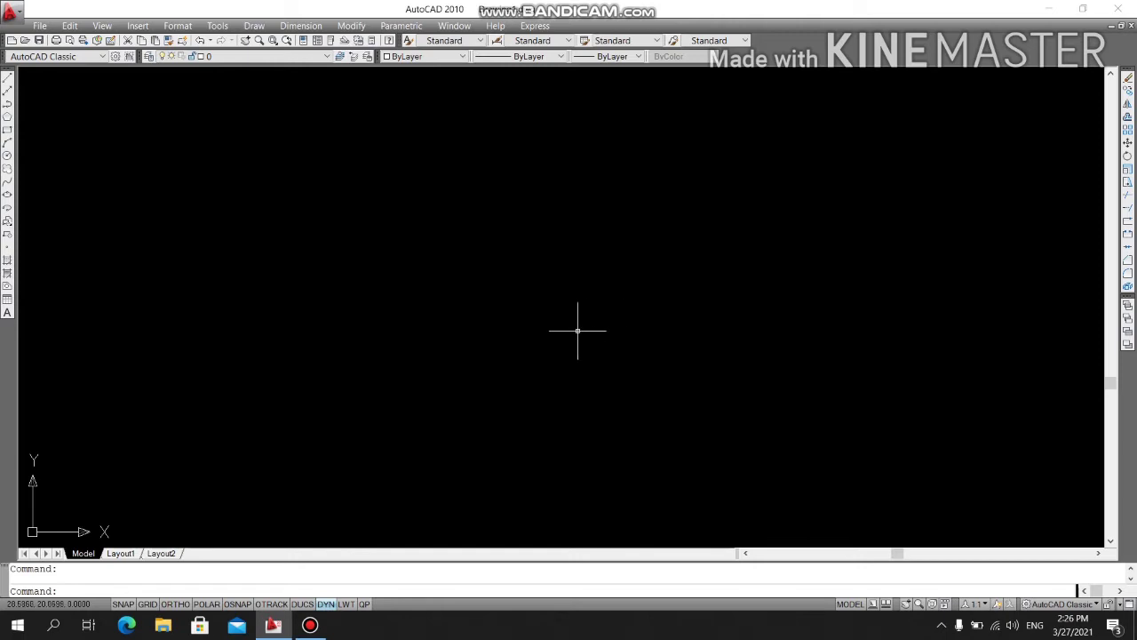
Step: Set the drawing limits from 0,0 to 70,50 through Format > Drawing Limits
left_click(327, 604)
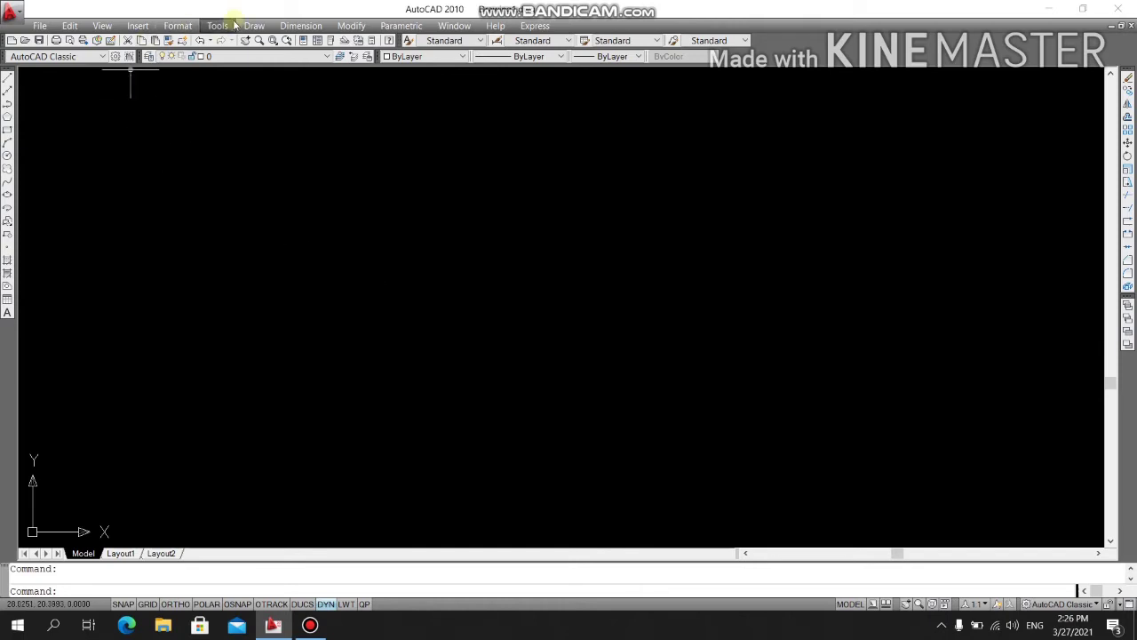
left_click(178, 26)
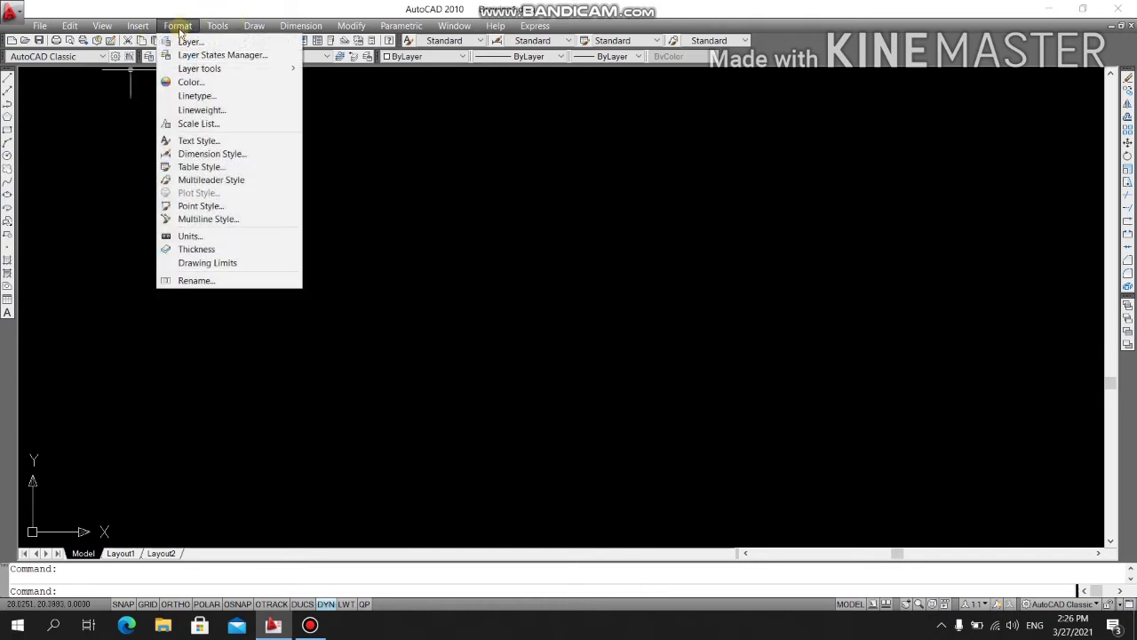
left_click(217, 263)
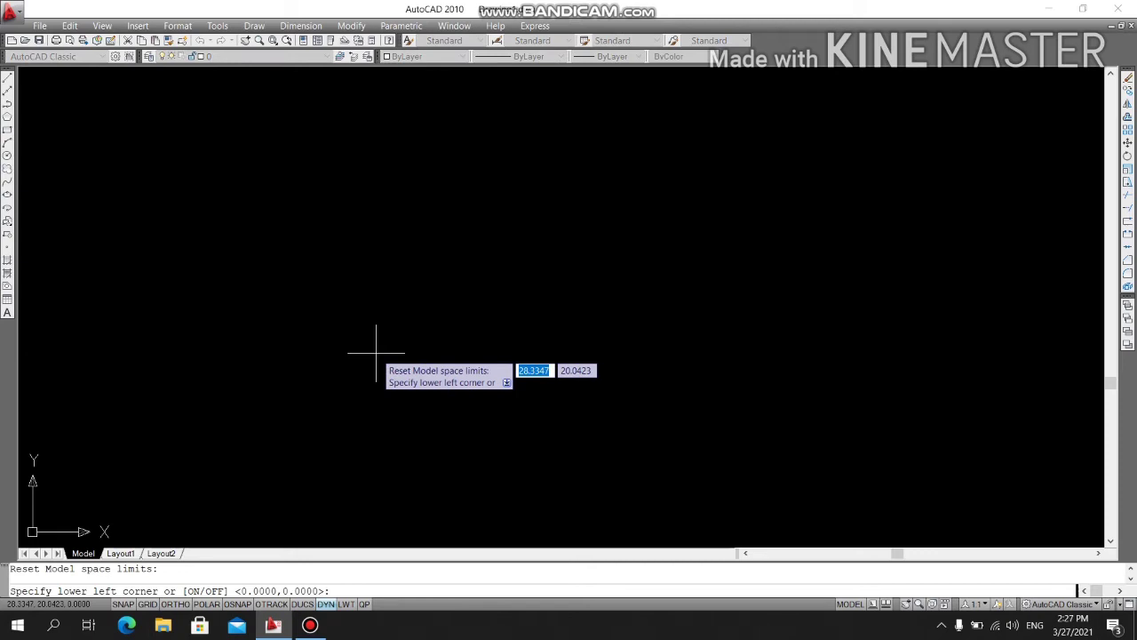
key("Return")
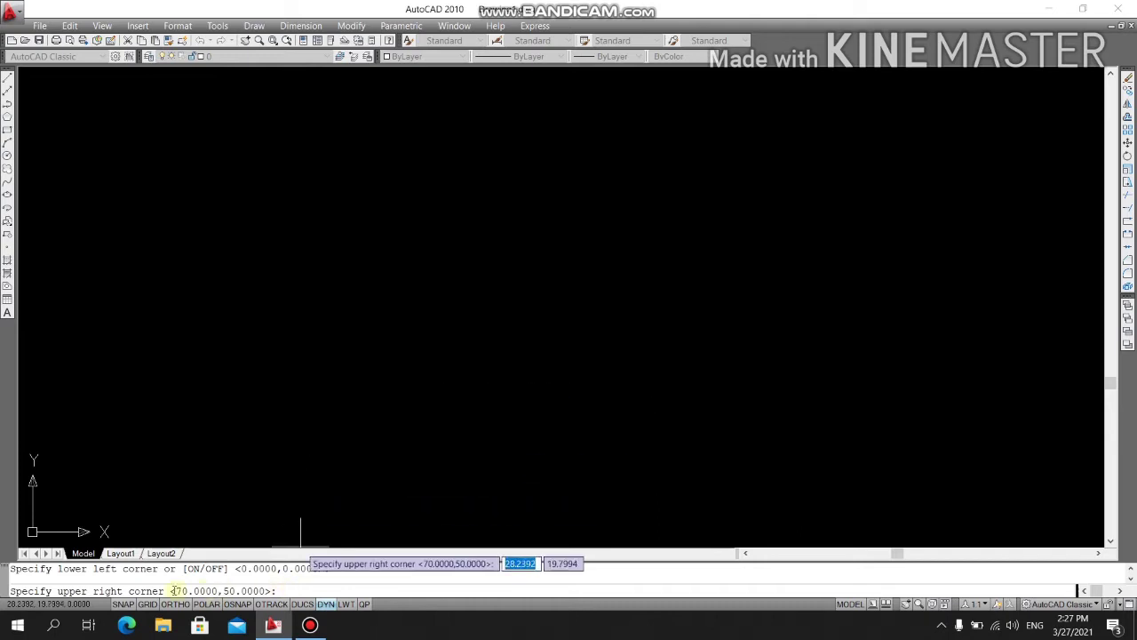
key("Return")
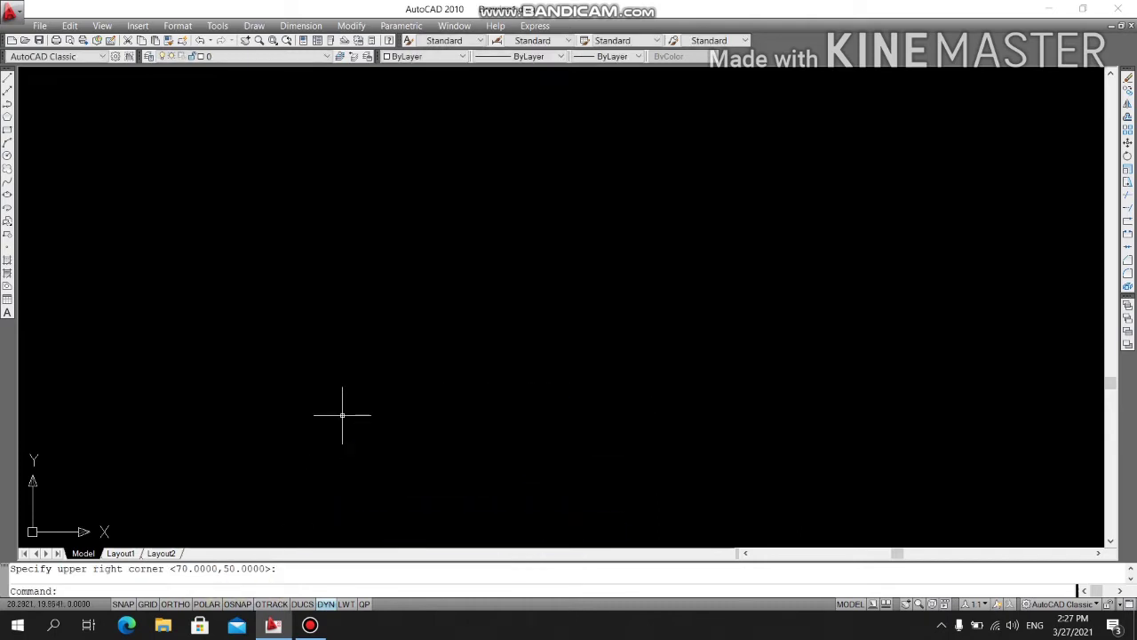
Step: Zoom All so the full 70 x 50 limits area fills the view
type("z")
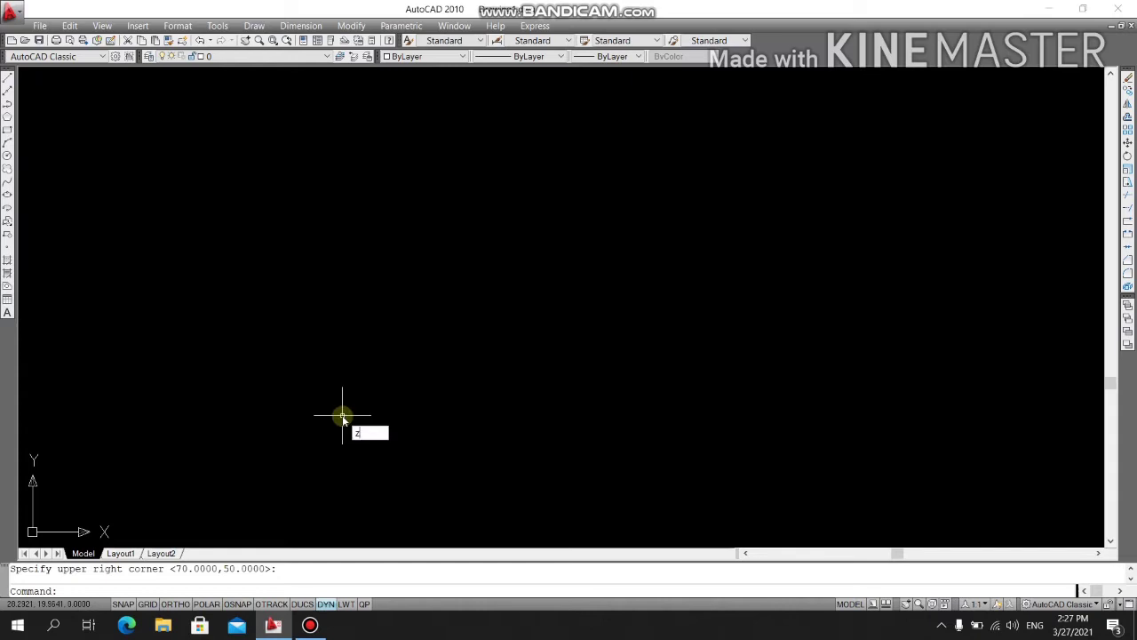
key("Return")
type("a")
key("Return")
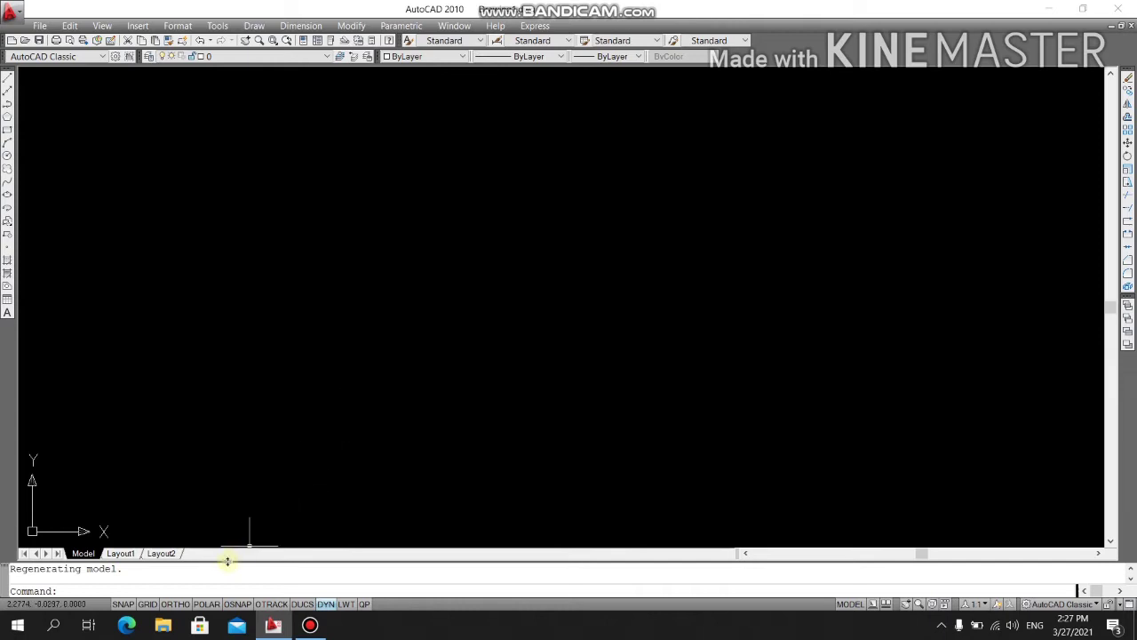
Step: Turn on Ortho and Osnap, then switch status-bar icons on and back to text labels
left_click(176, 604)
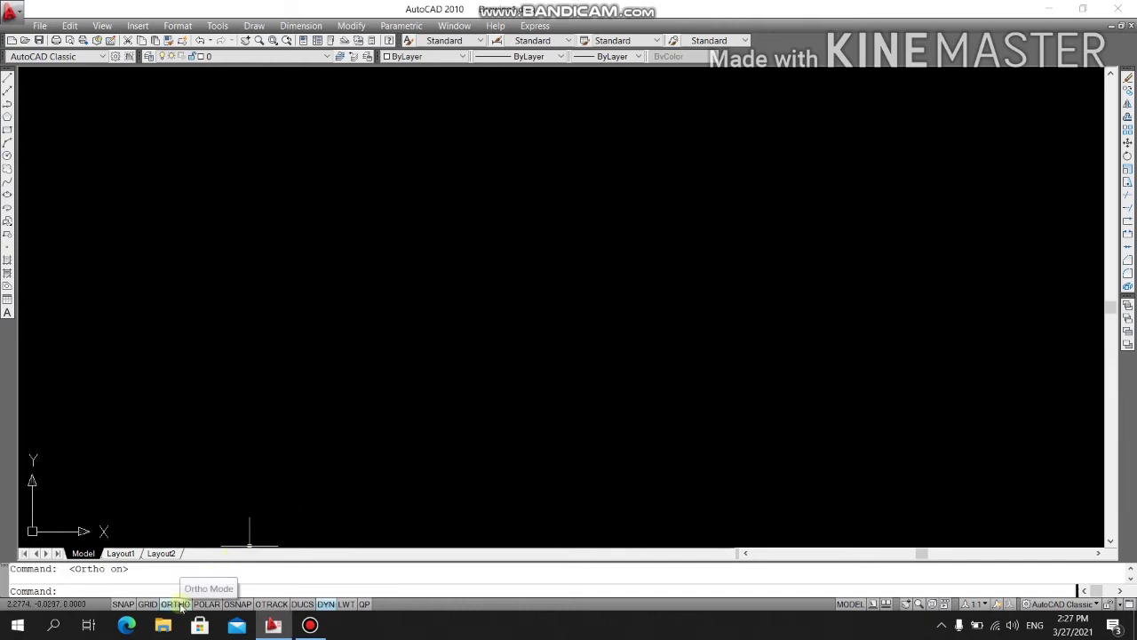
left_click(238, 604)
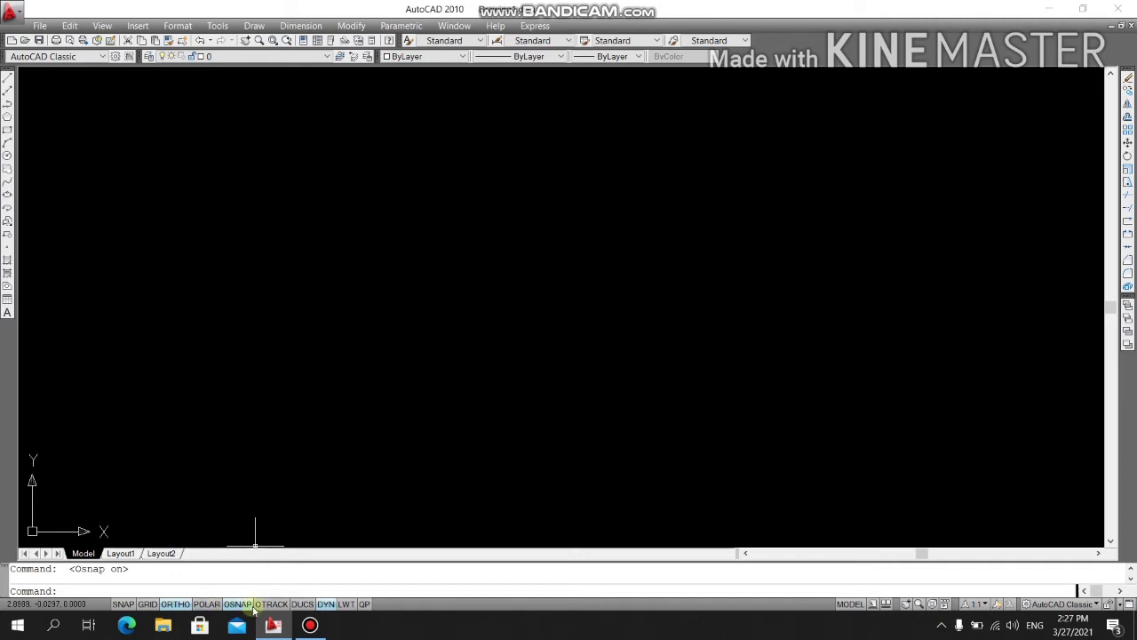
right_click(249, 605)
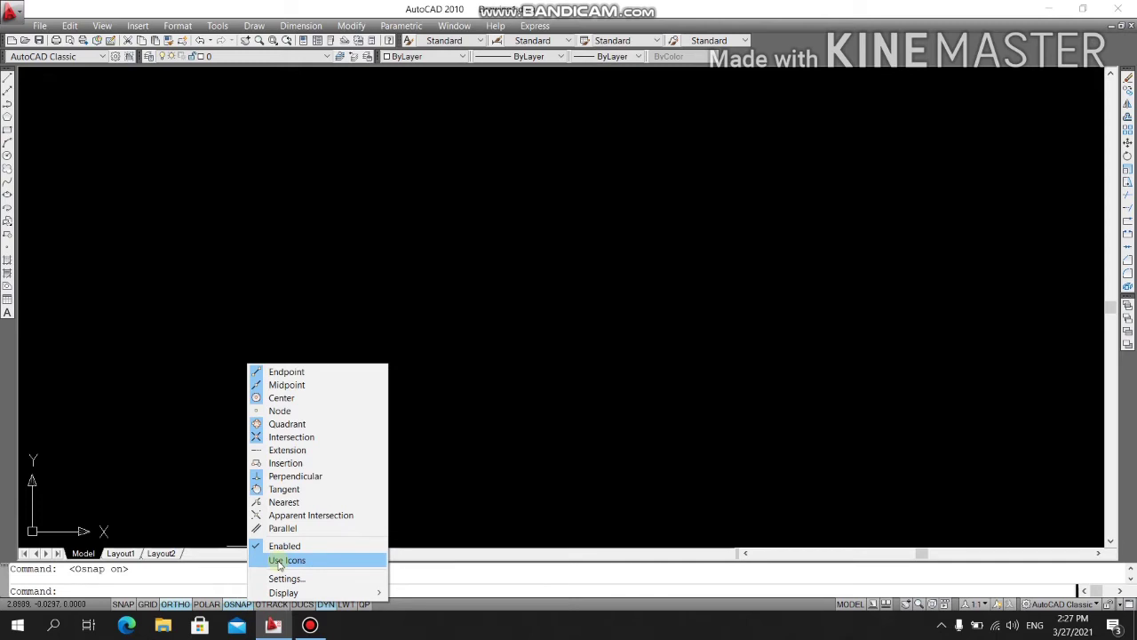
left_click(278, 562)
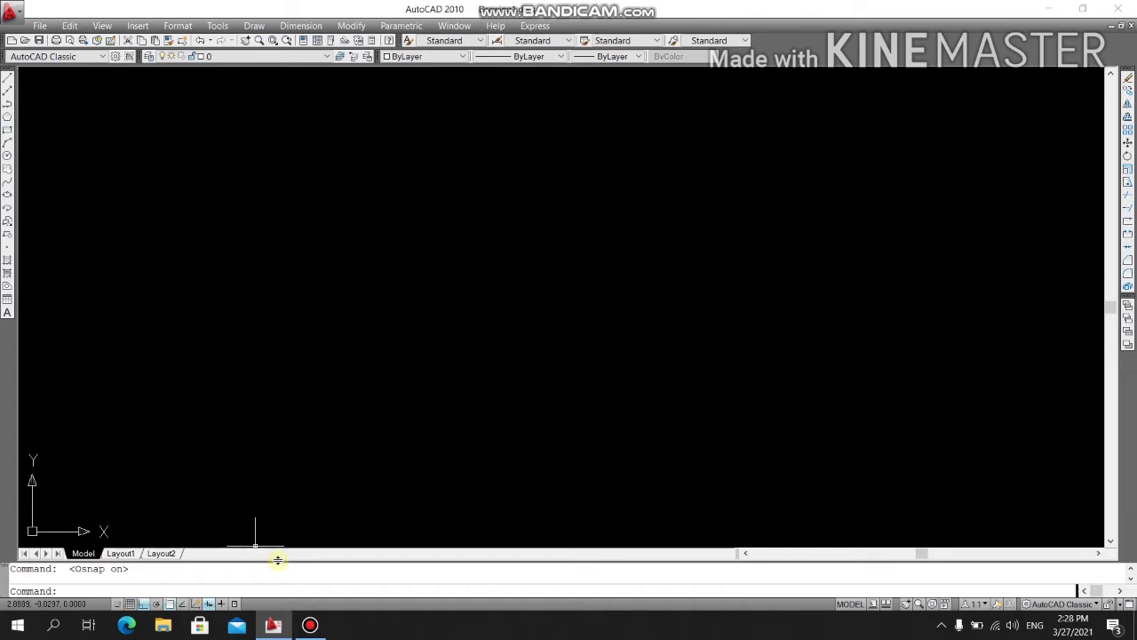
right_click(182, 603)
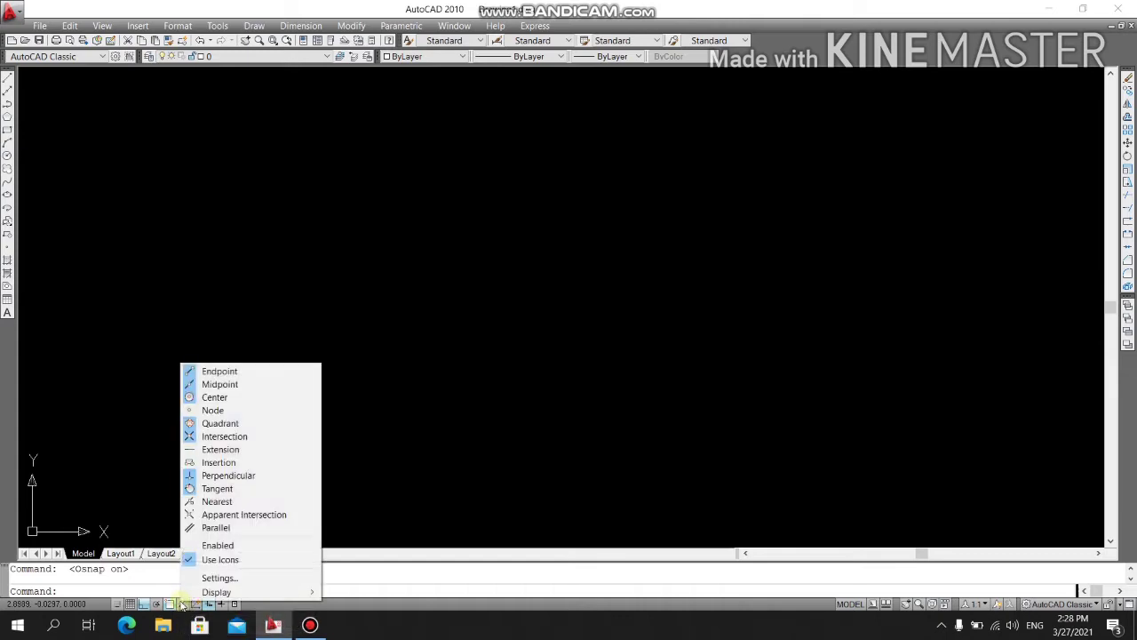
left_click(192, 560)
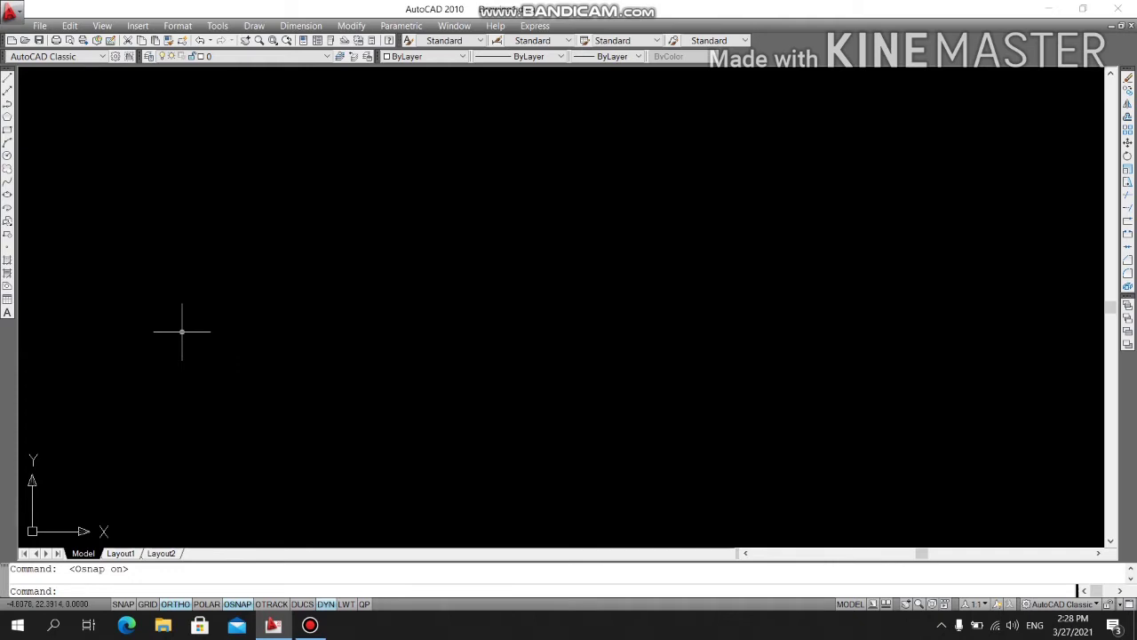
Step: With the L command and Ortho on, draw the stepped orthogonal edges from the lower-left point
type("l")
key("Return")
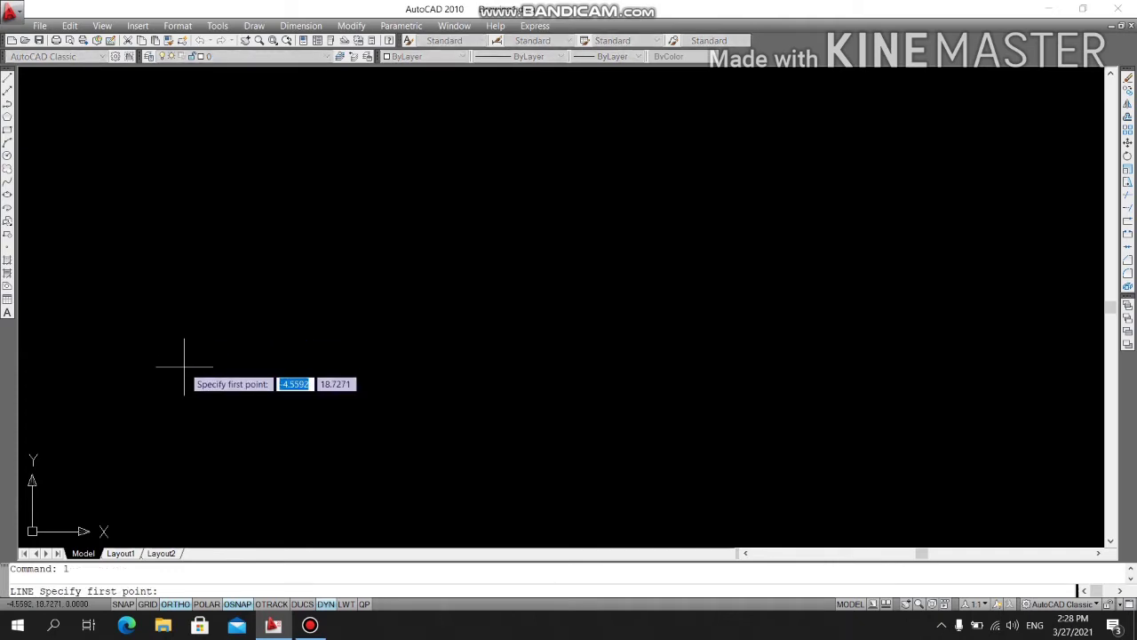
left_click(183, 365)
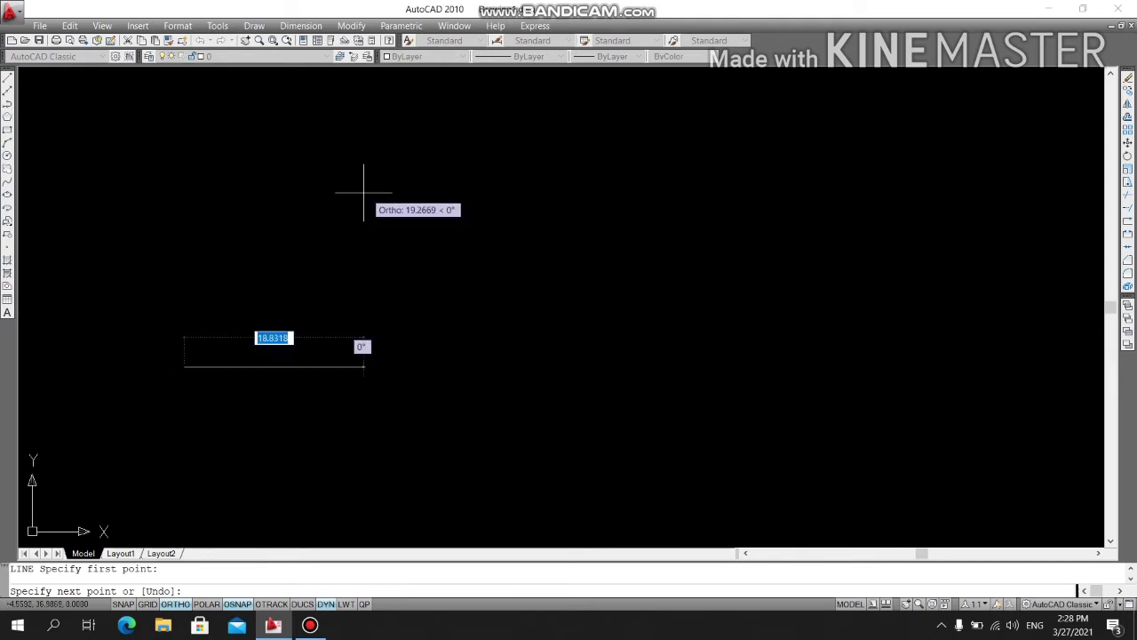
left_click(204, 191)
left_click(395, 264)
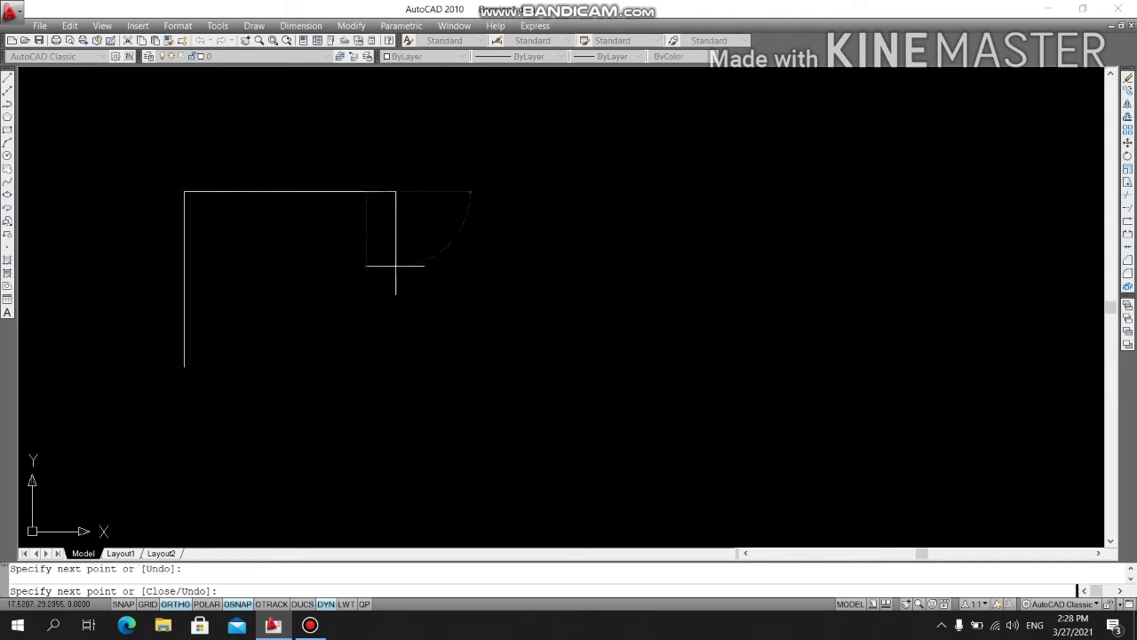
left_click(395, 373)
left_click(567, 373)
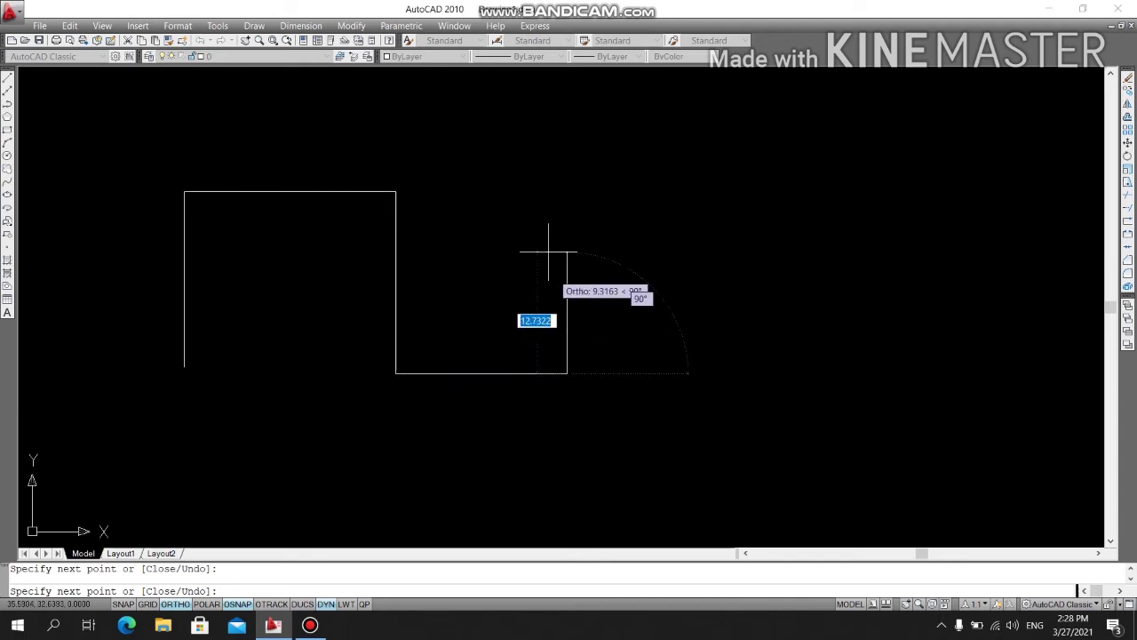
left_click(533, 181)
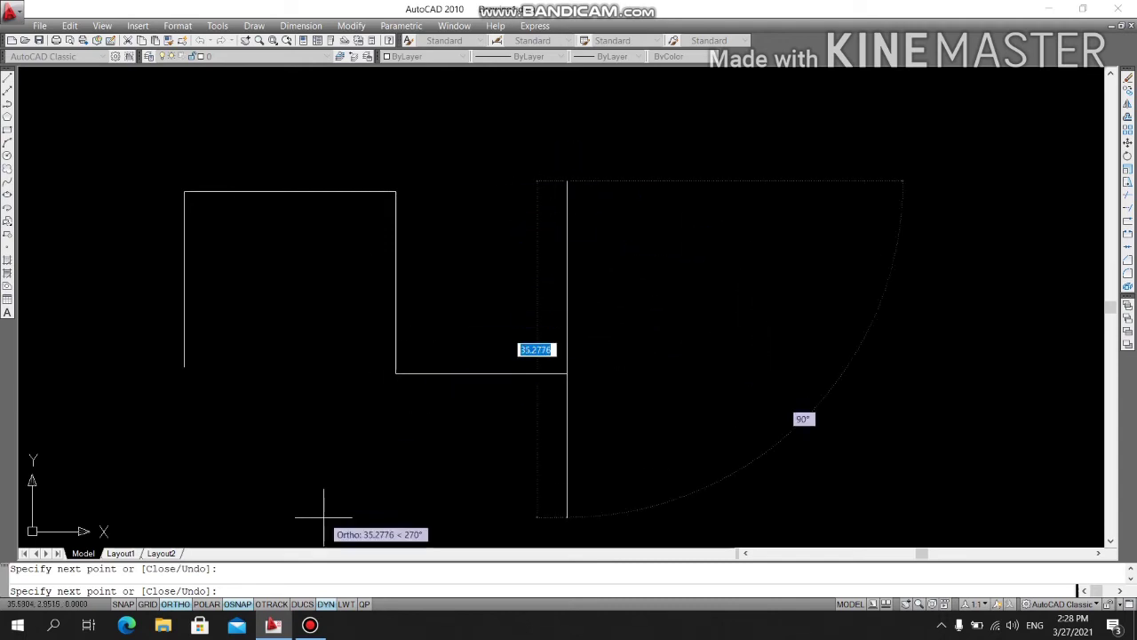
Step: Turn Ortho off and draw the zigzag diagonals back to close the figure at its start
left_click(176, 604)
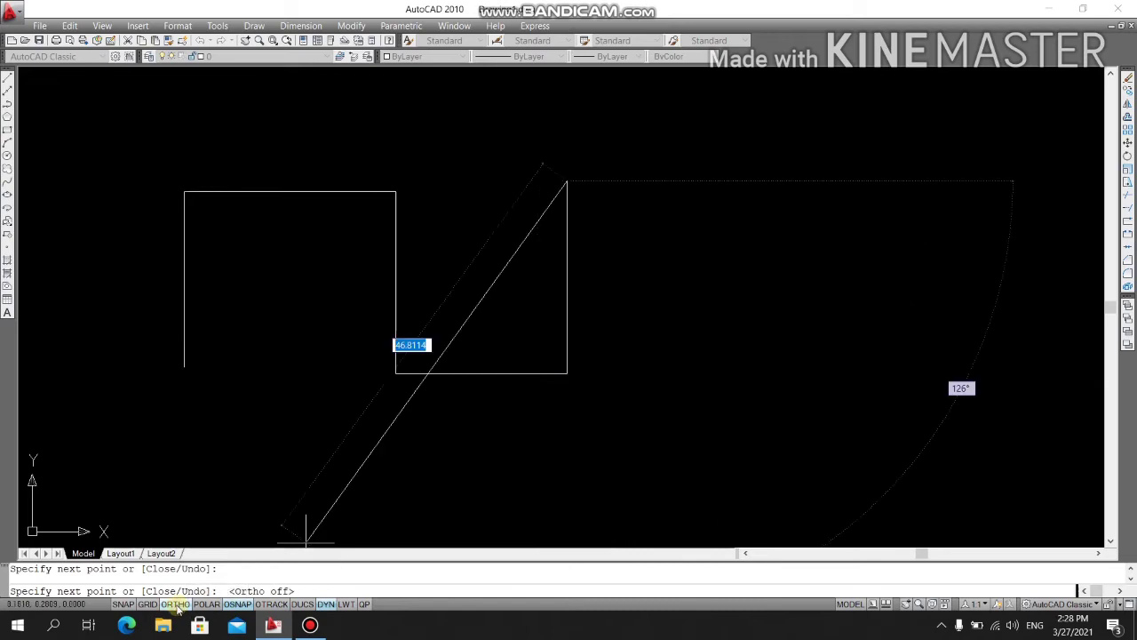
left_click(471, 289)
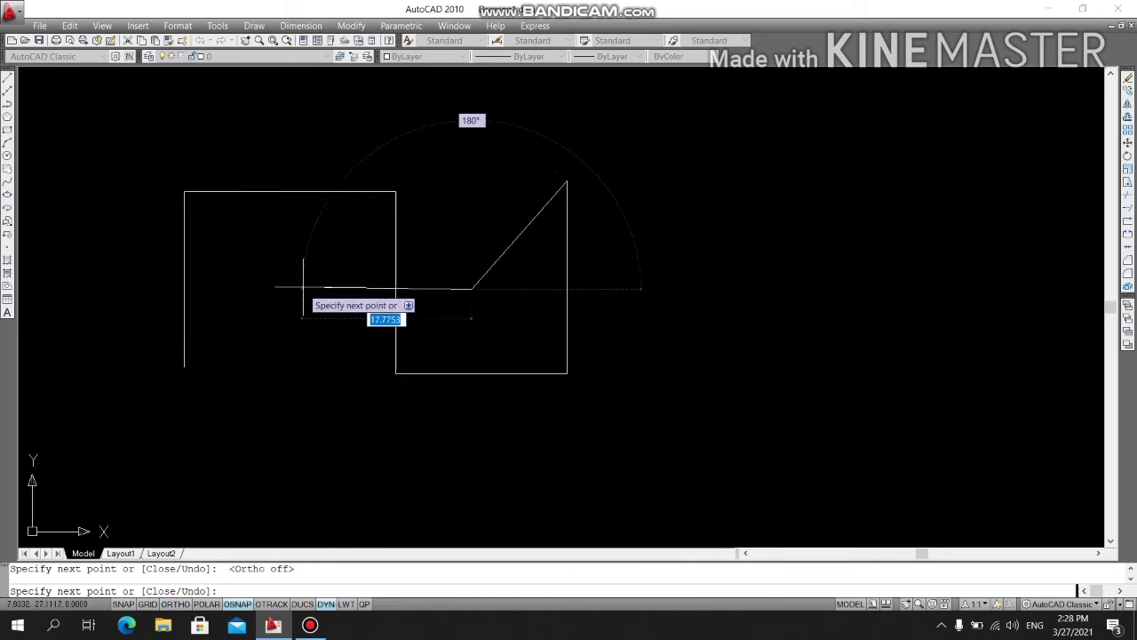
left_click(336, 221)
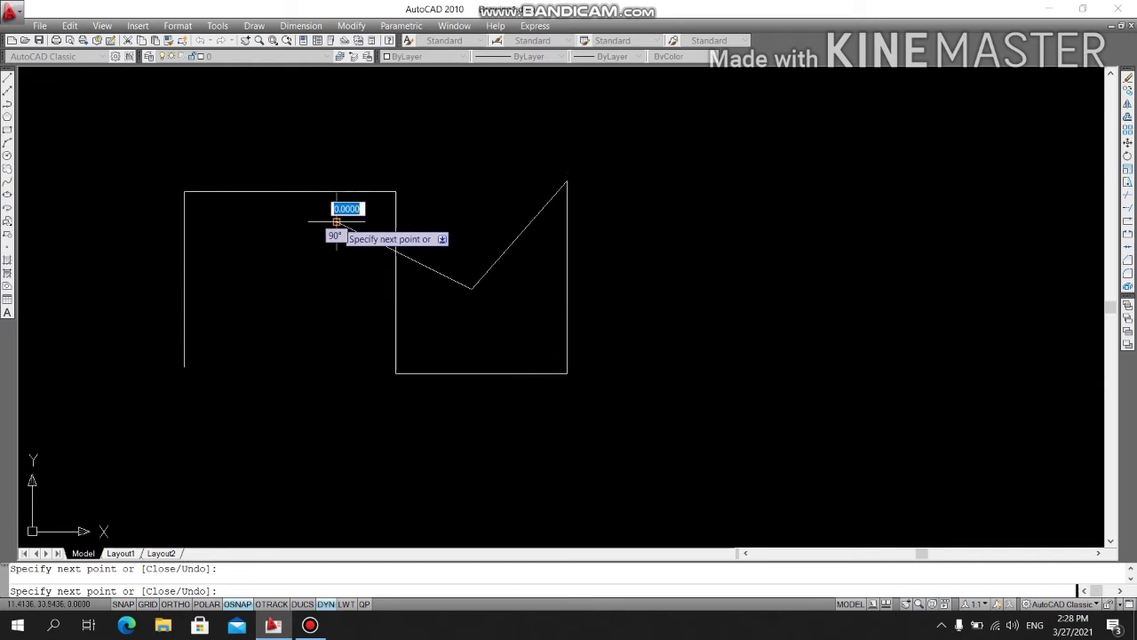
left_click(267, 342)
left_click(242, 238)
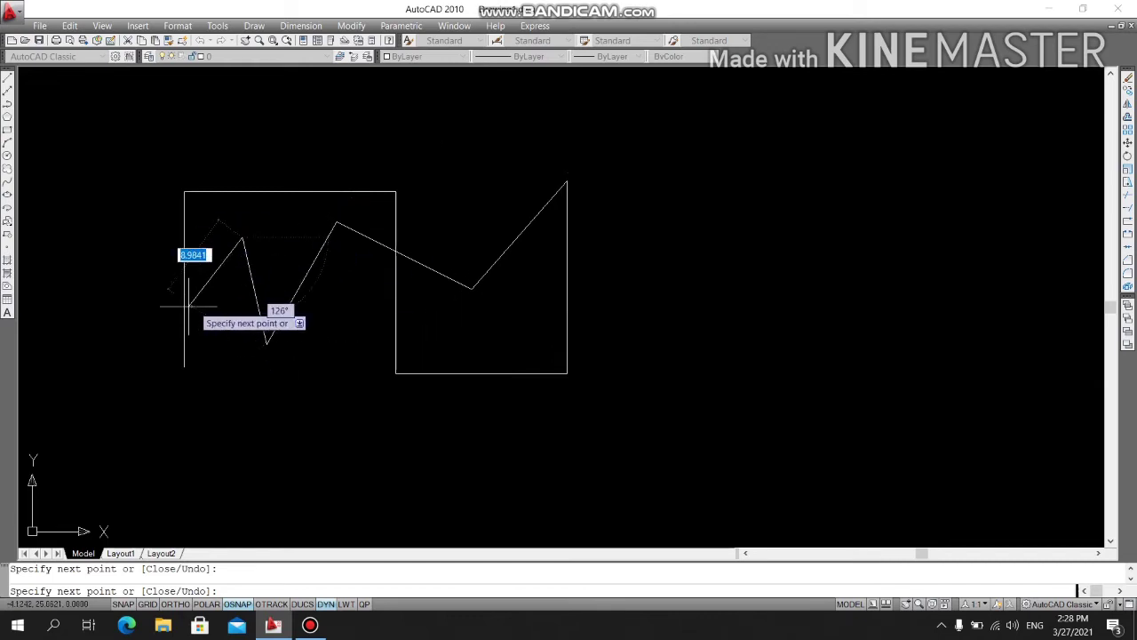
left_click(116, 326)
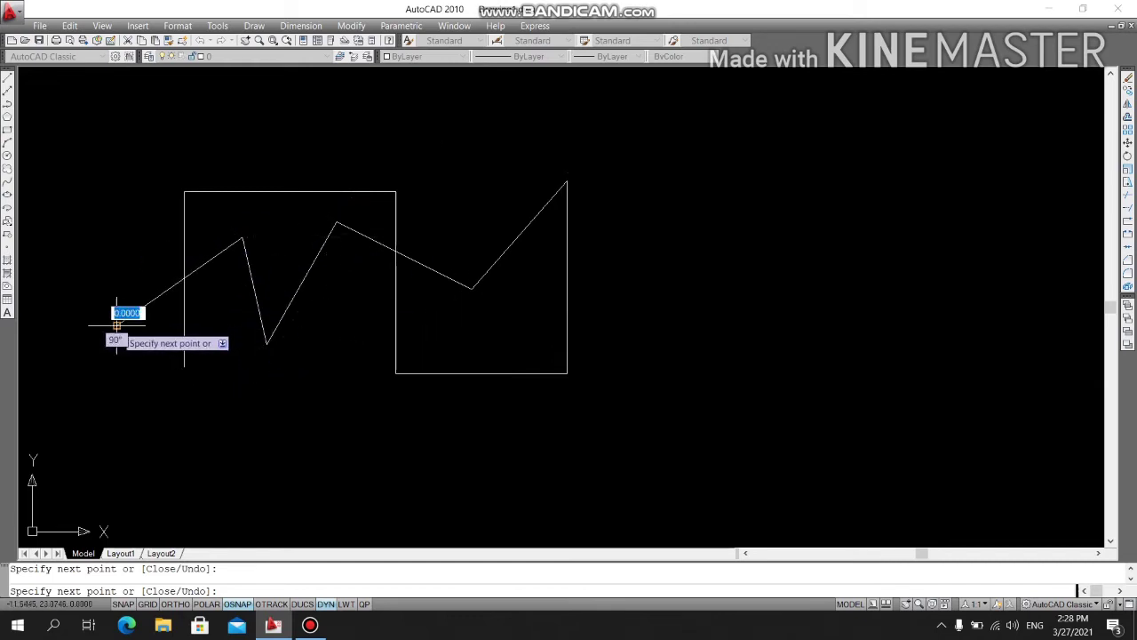
left_click(184, 366)
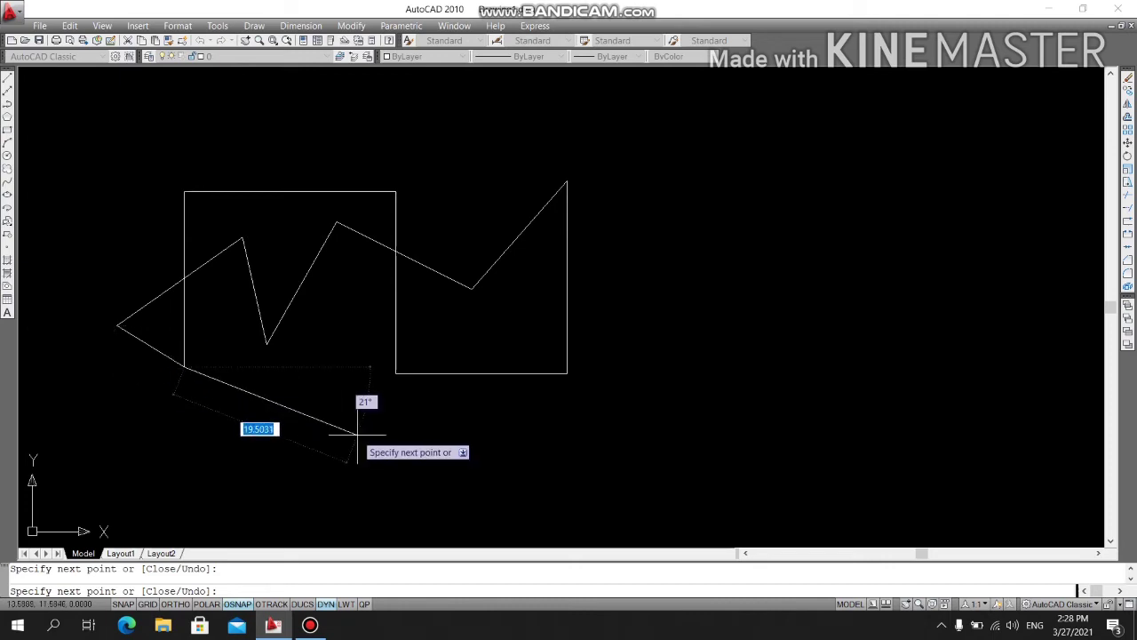
key("Escape")
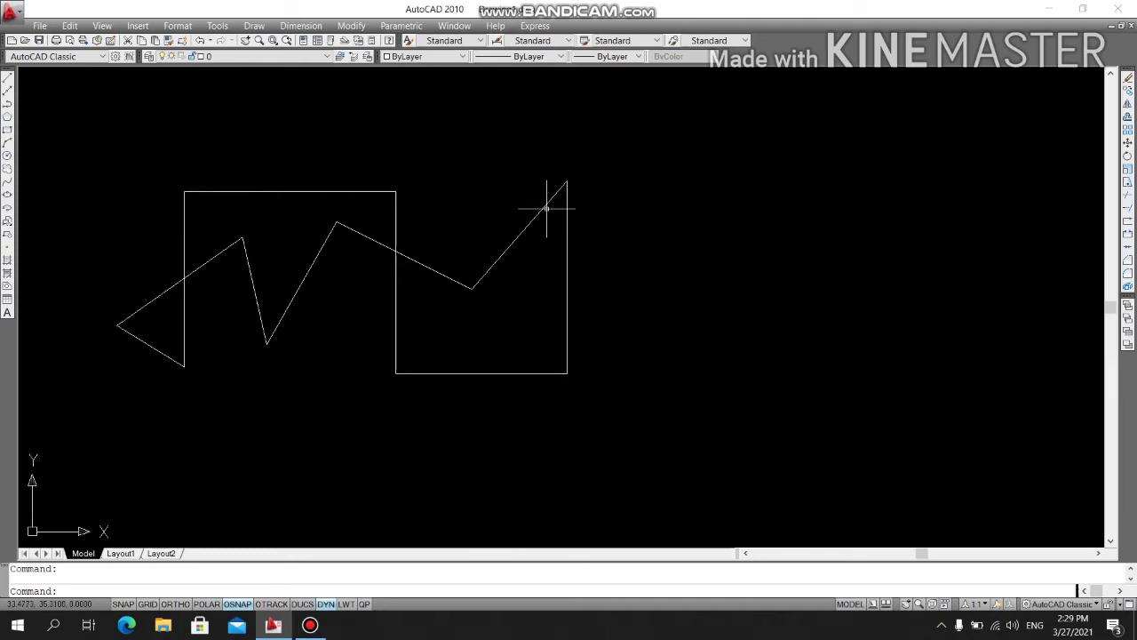
Step: Zoom out with the mouse wheel to see the whole figure, then bring up the View menu
scroll(555, 204, "up", 1)
scroll(558, 196, "up", 1)
scroll(560, 192, "up", 1)
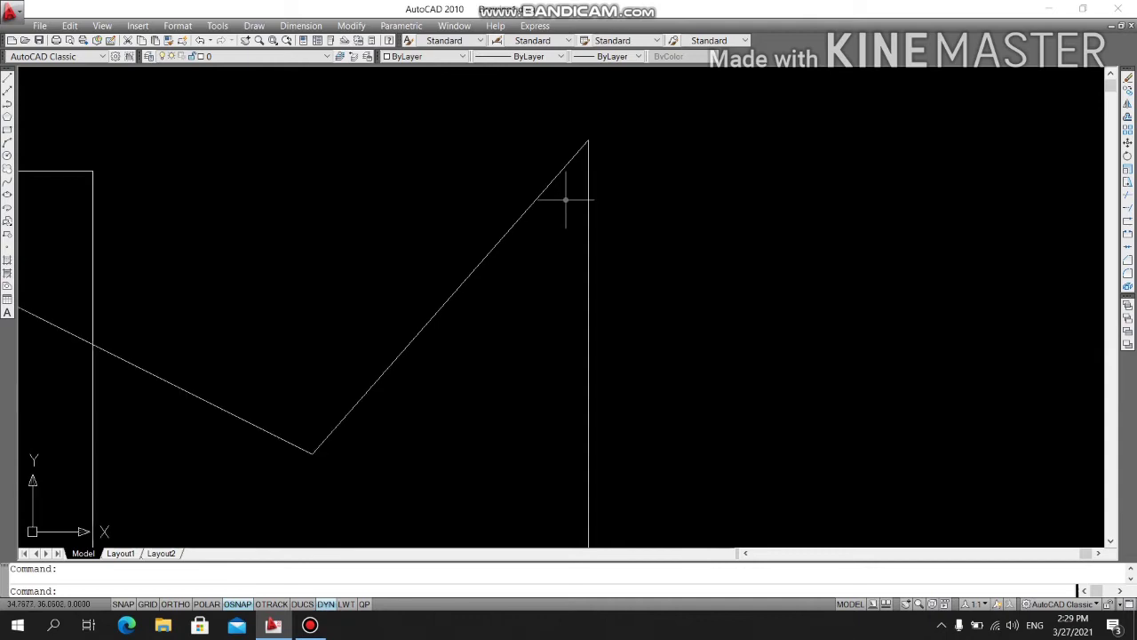
scroll(563, 197, "up", 1)
scroll(565, 195, "up", 1)
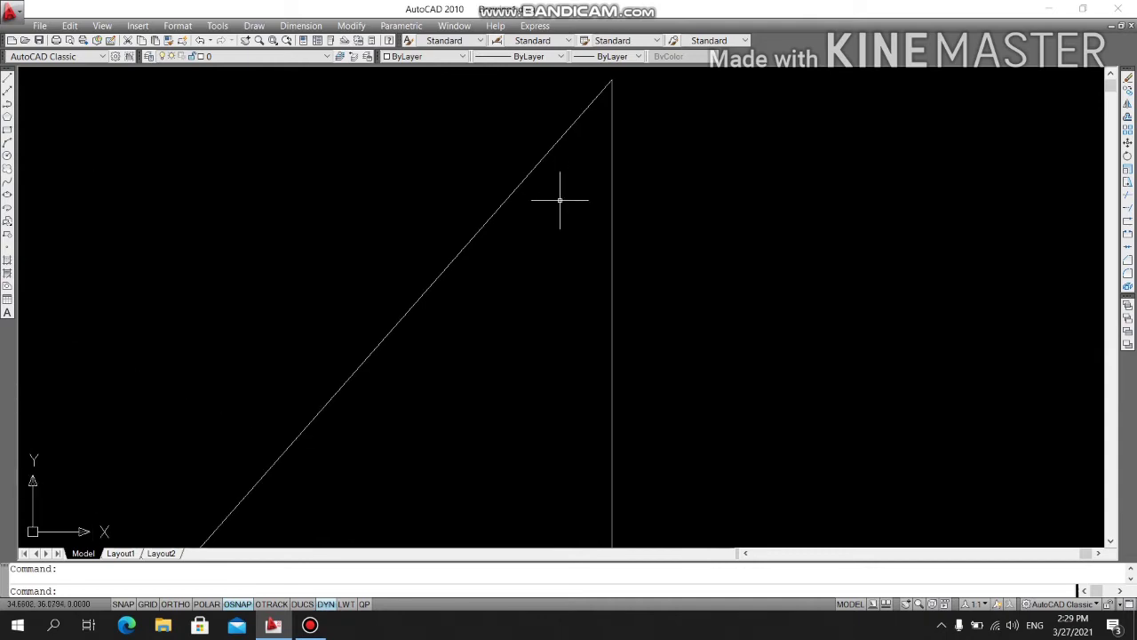
scroll(560, 201, "down", 1)
scroll(557, 205, "down", 3)
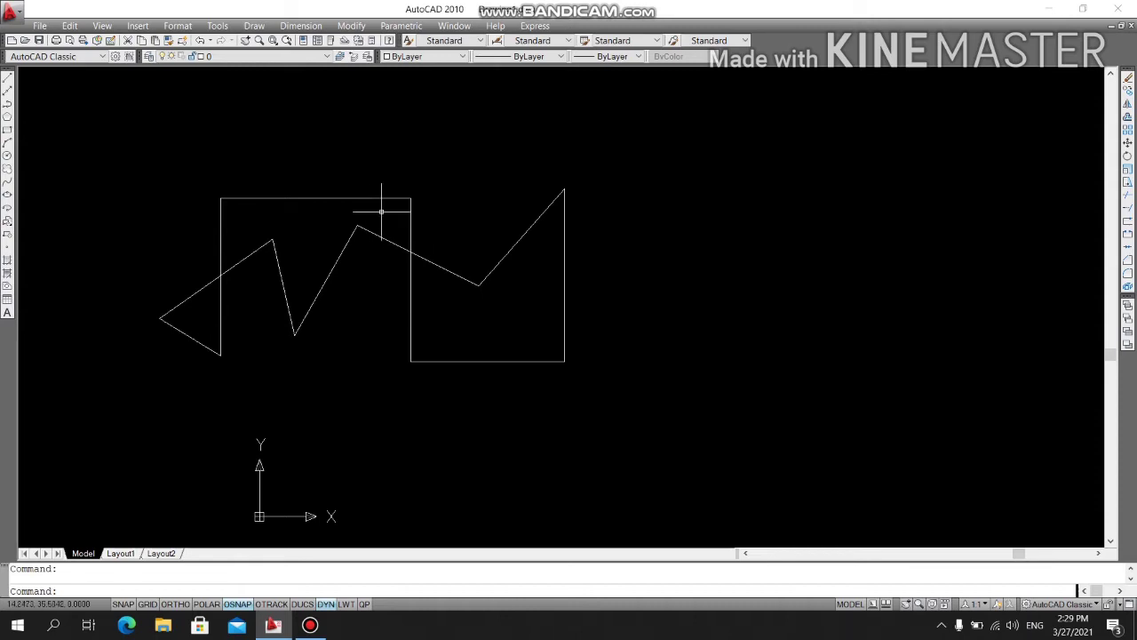
scroll(393, 210, "up", 1)
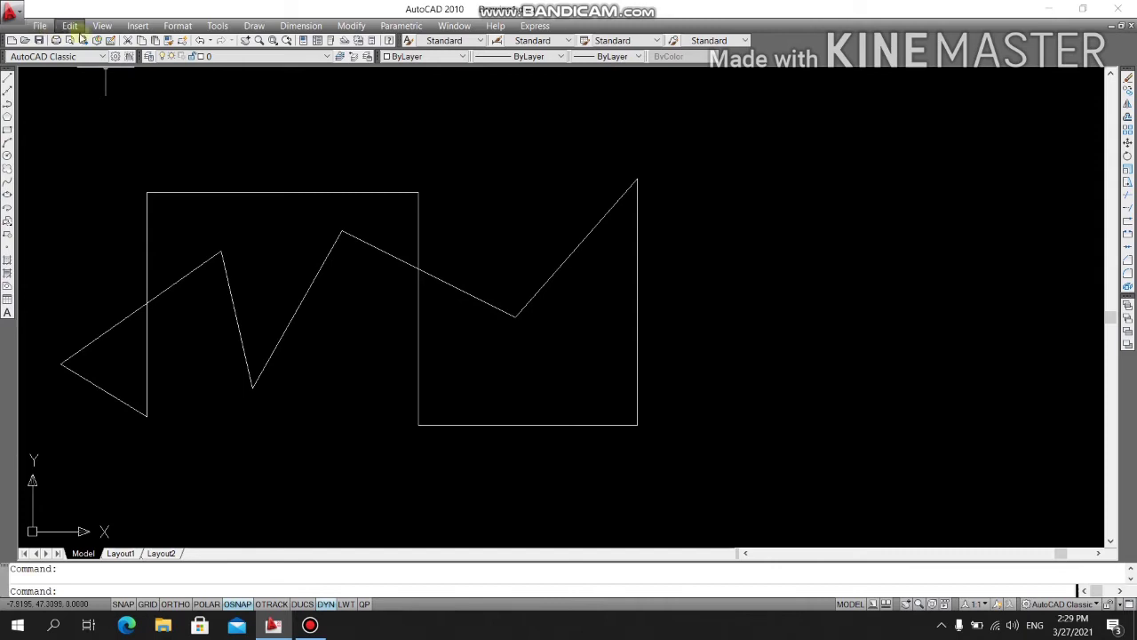
left_click(105, 29)
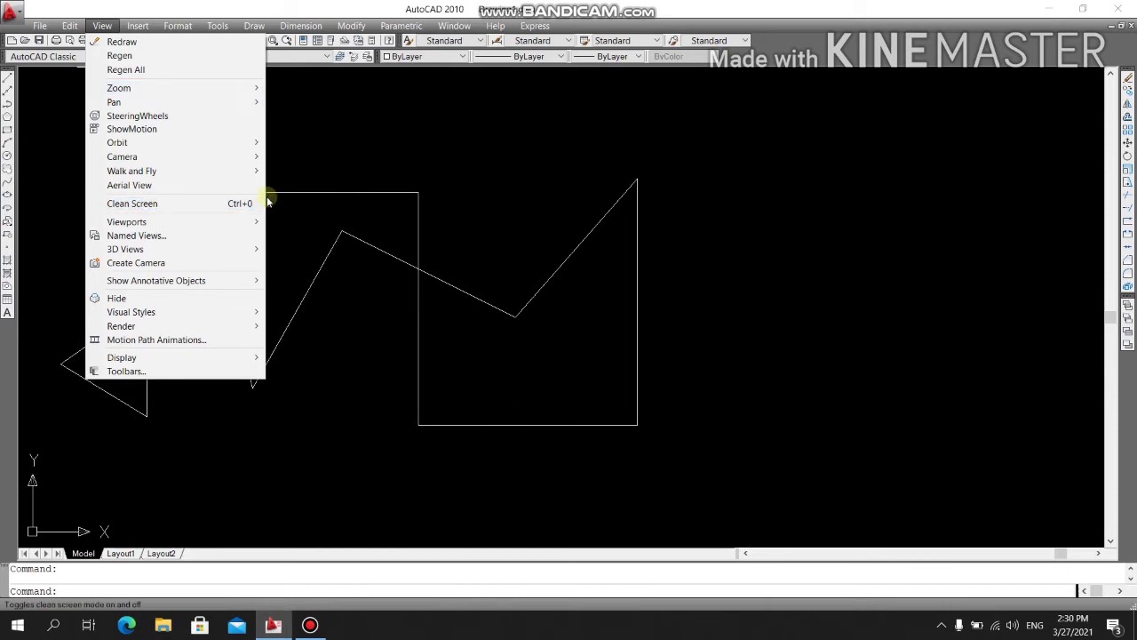
mouse_move(119, 87)
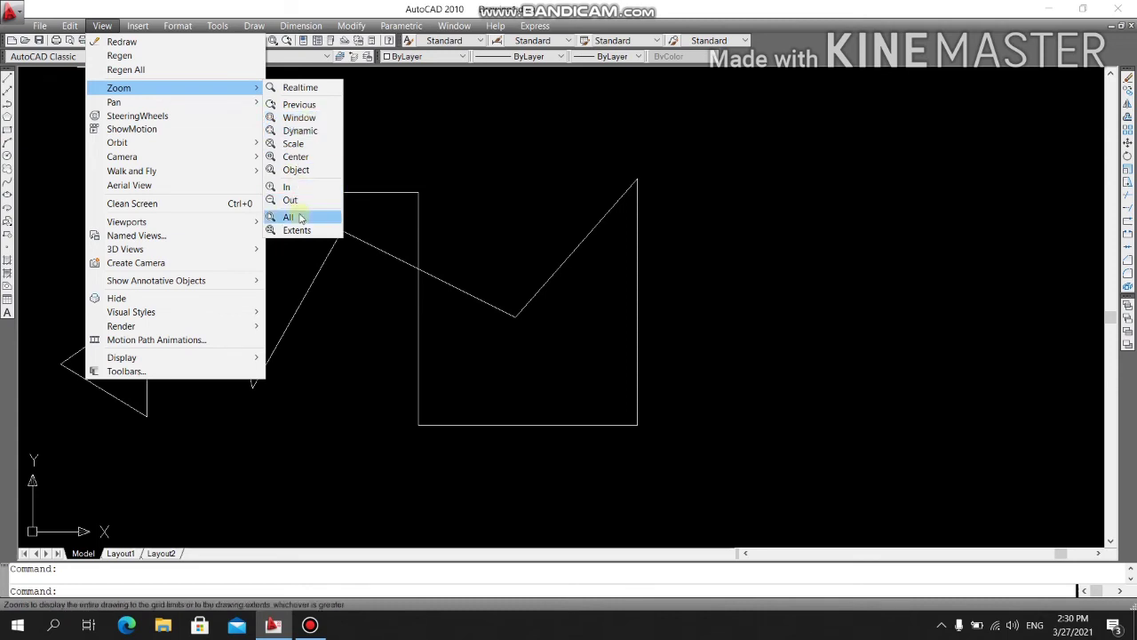
Step: Zoom Window onto where the zigzag crosses the left side, then scroll back out
left_click(311, 122)
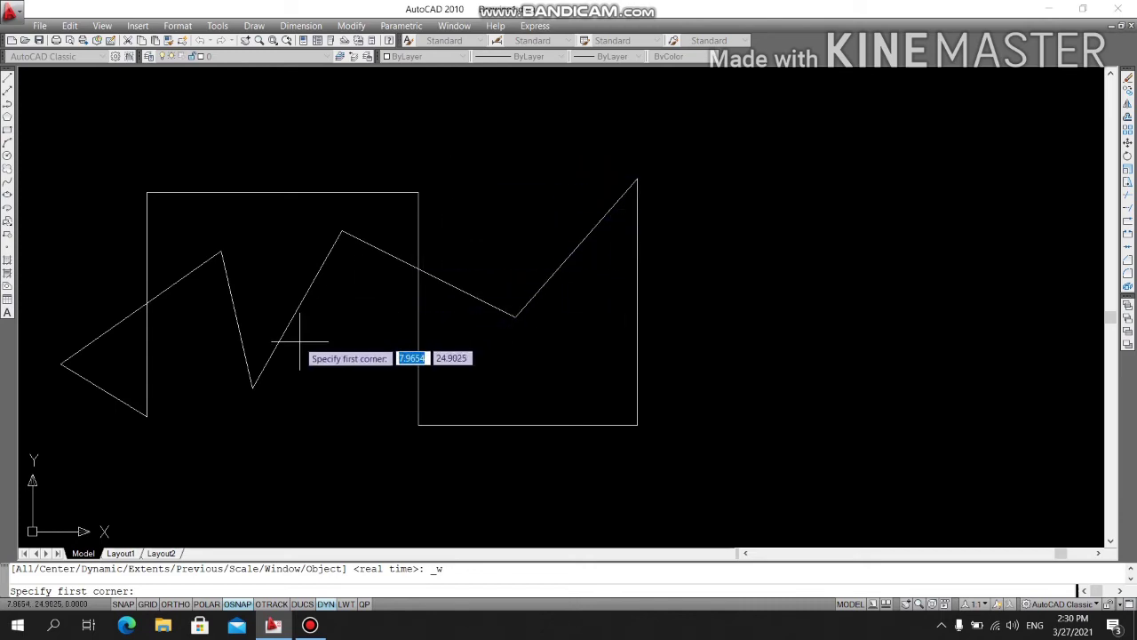
left_click(121, 282)
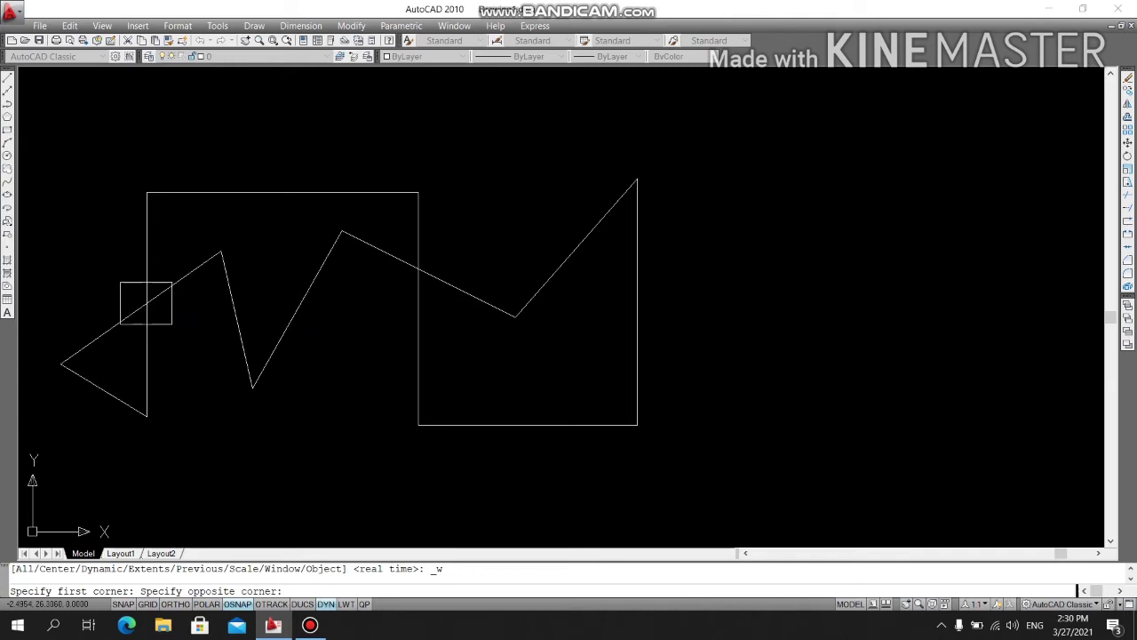
left_click(171, 321)
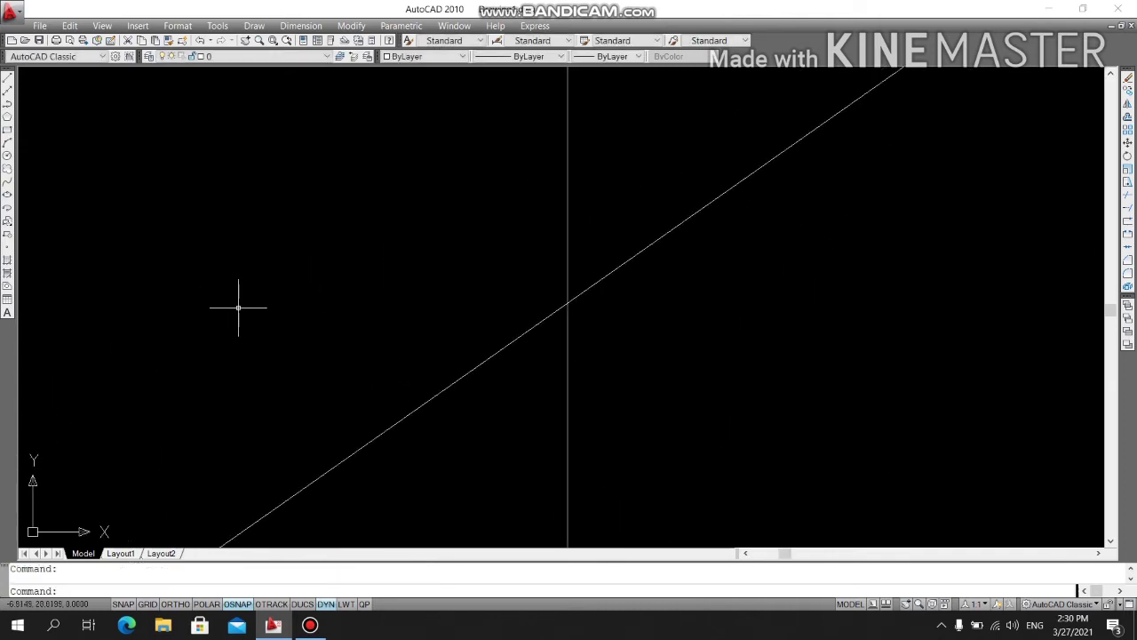
scroll(237, 297, "down", 2)
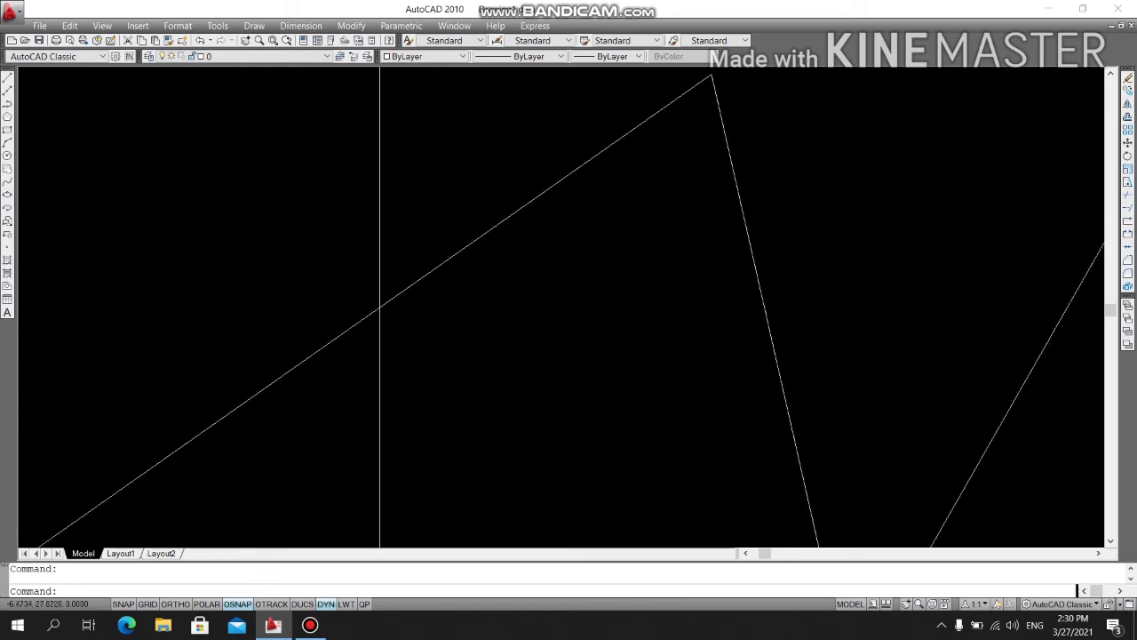
scroll(279, 304, "down", 2)
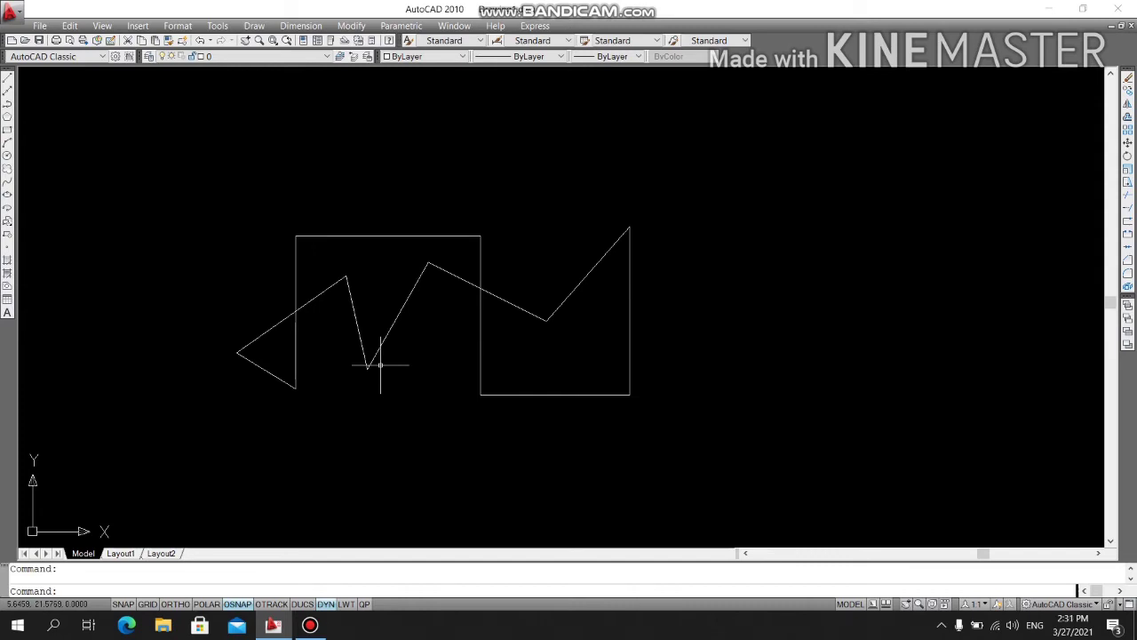
Step: Start a Zoom Window with Z and W, then cancel it
type("z")
key("Return")
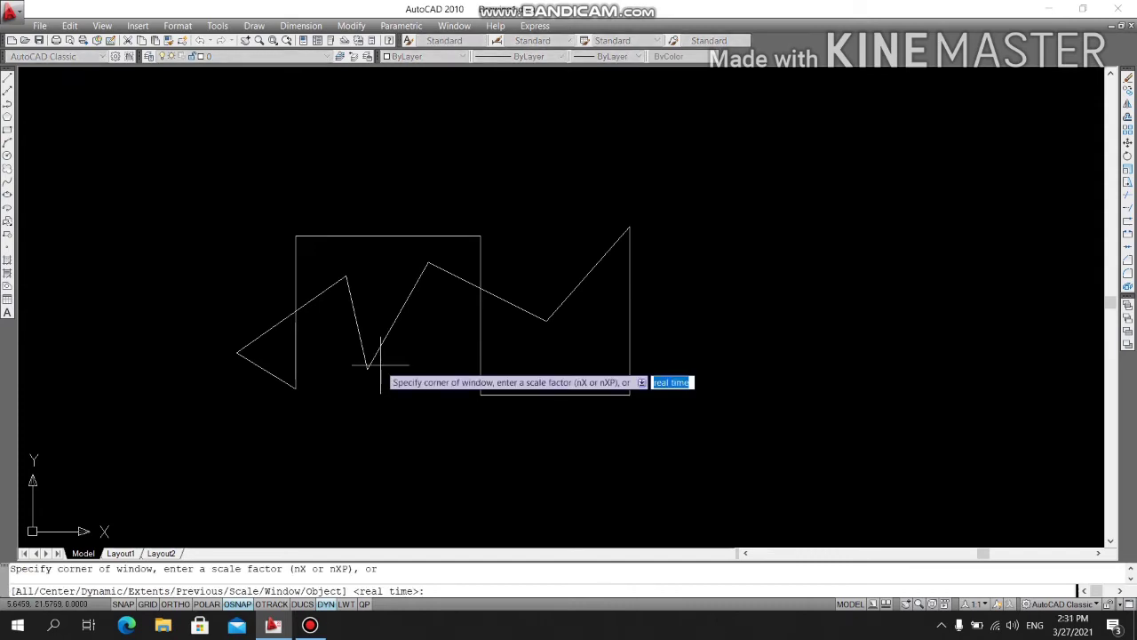
type("w")
key("Return")
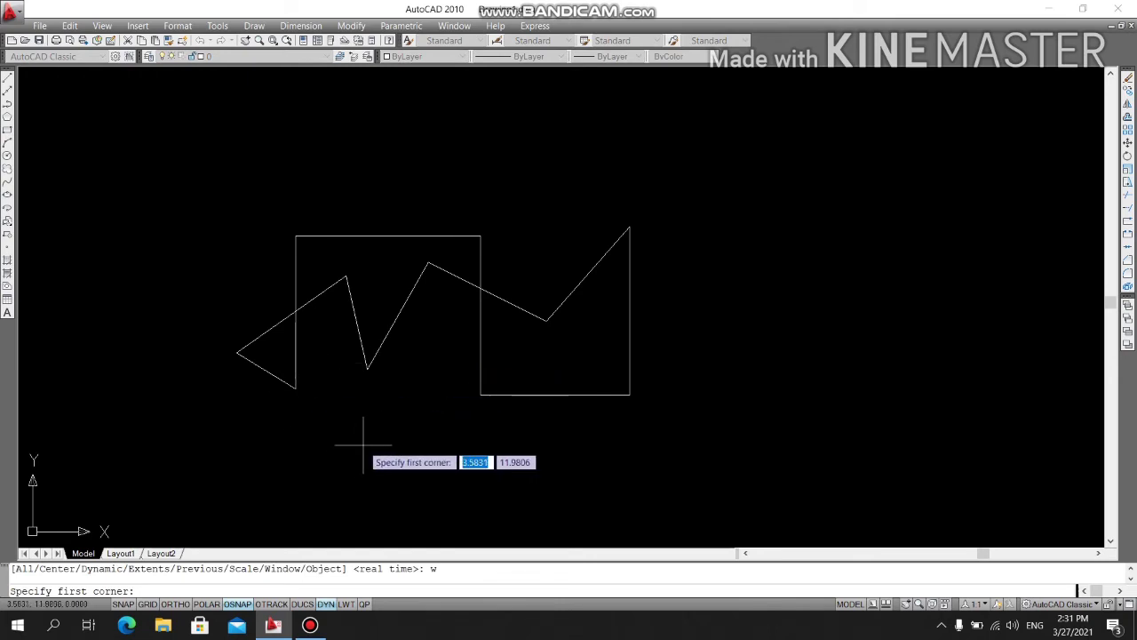
key("Escape")
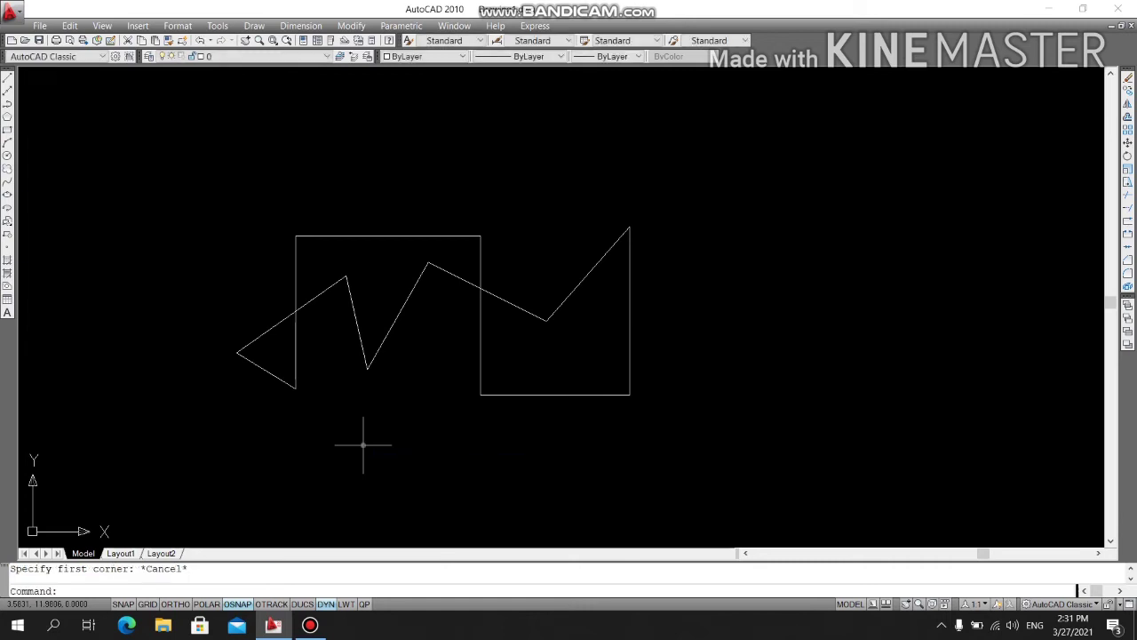
Step: Zoom Window onto the zigzag's middle, then scroll out to show the whole drawing smaller
type("z")
key("Return")
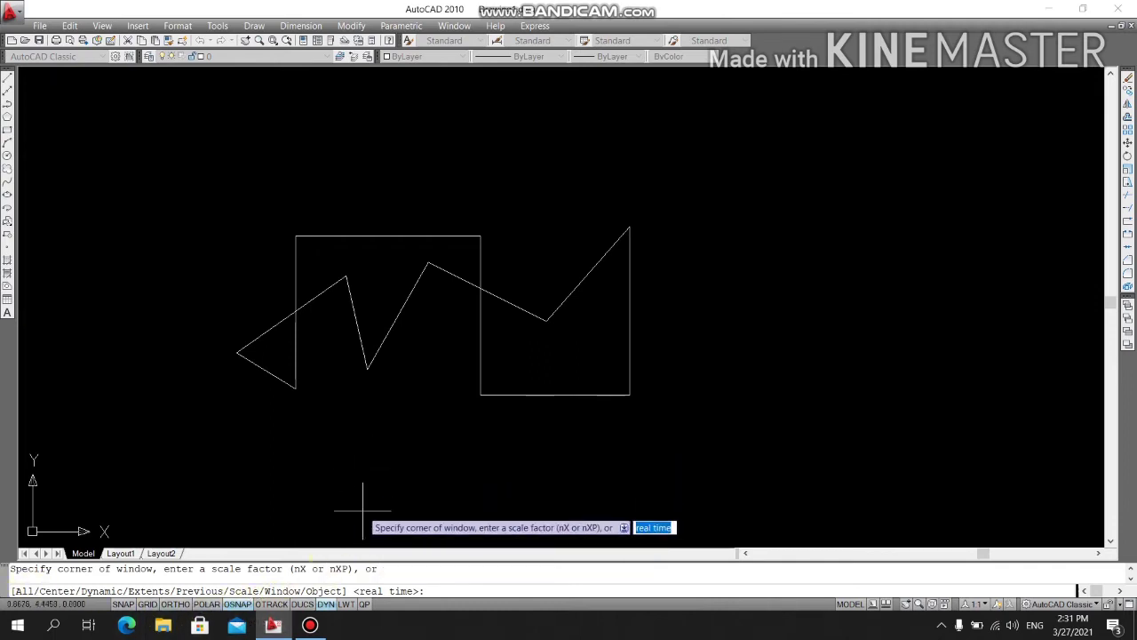
type("w")
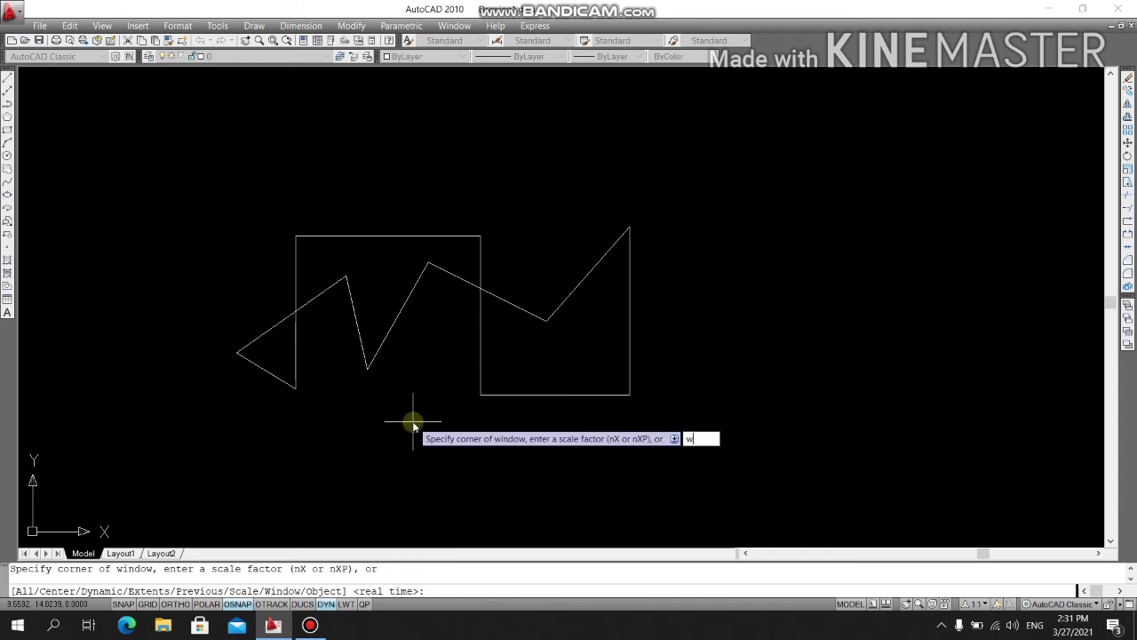
key("Return")
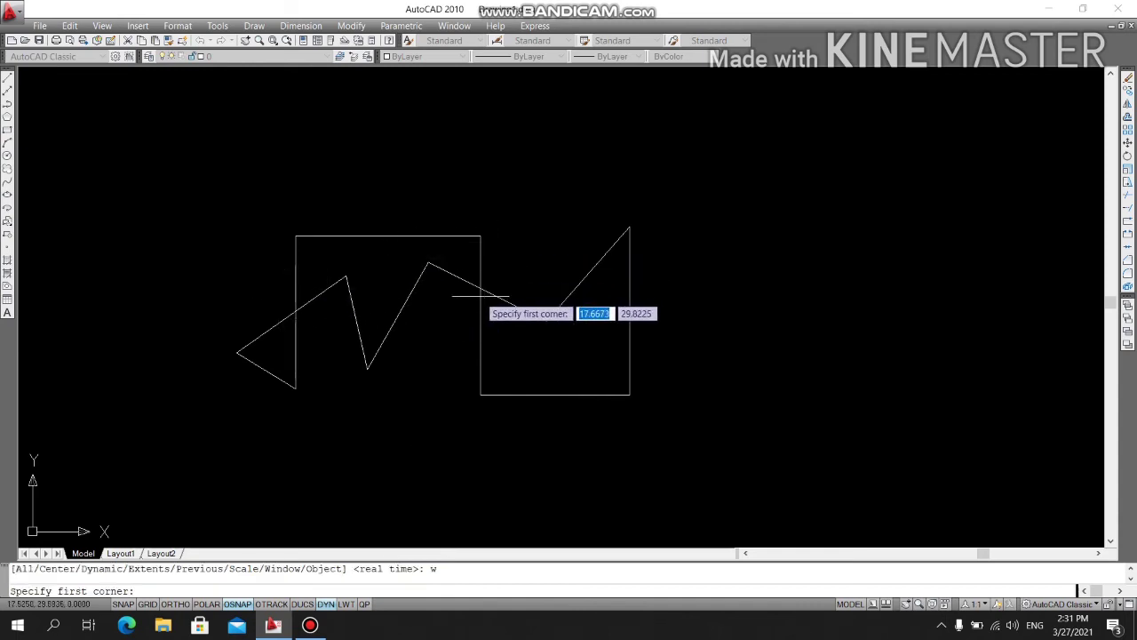
left_click(455, 278)
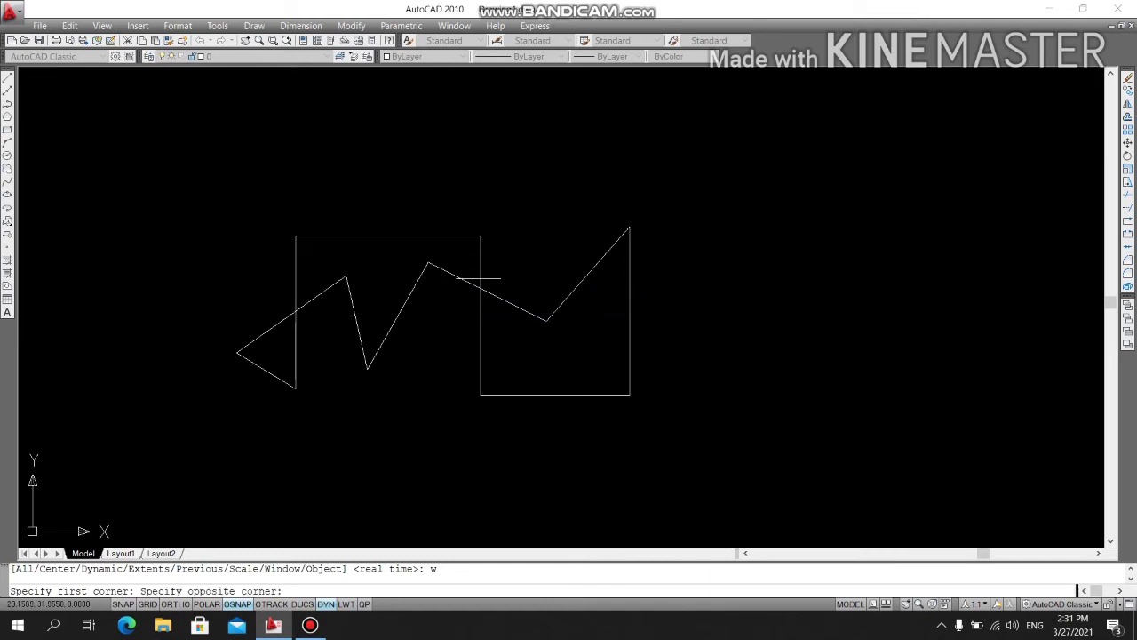
left_click(506, 323)
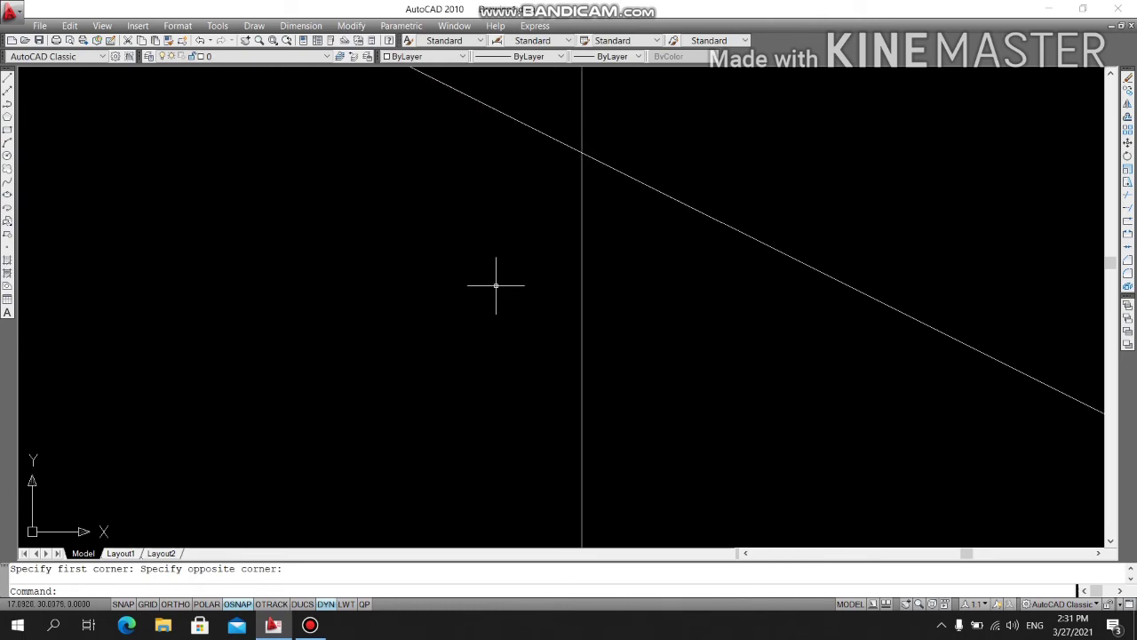
scroll(498, 284, "down", 3)
scroll(489, 283, "down", 3)
scroll(484, 275, "up", 2)
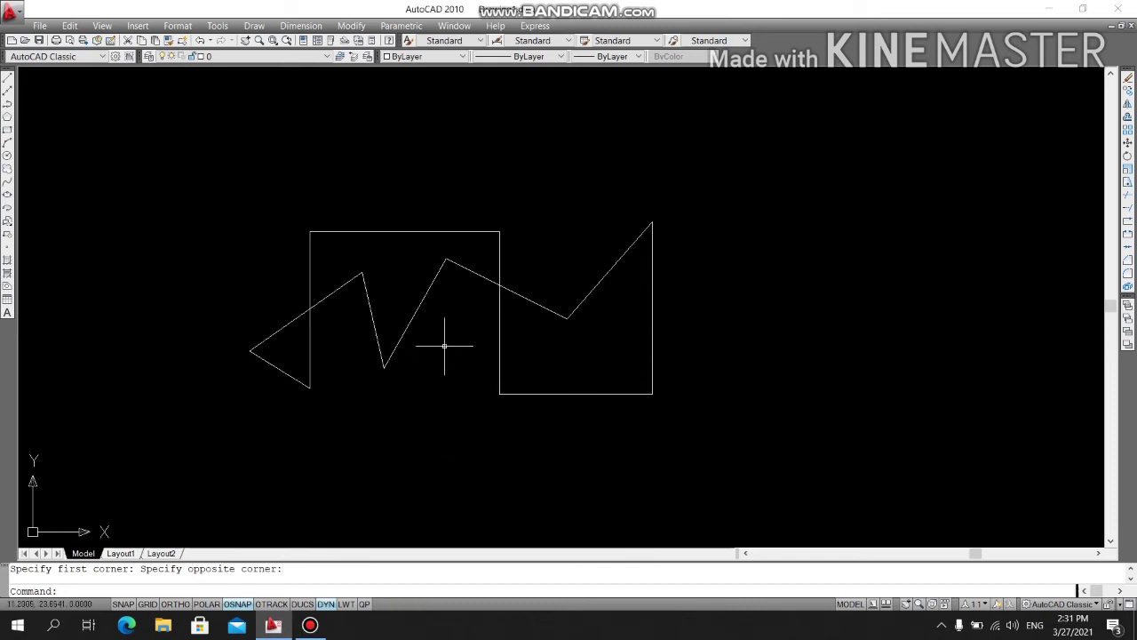
scroll(444, 339, "down", 1)
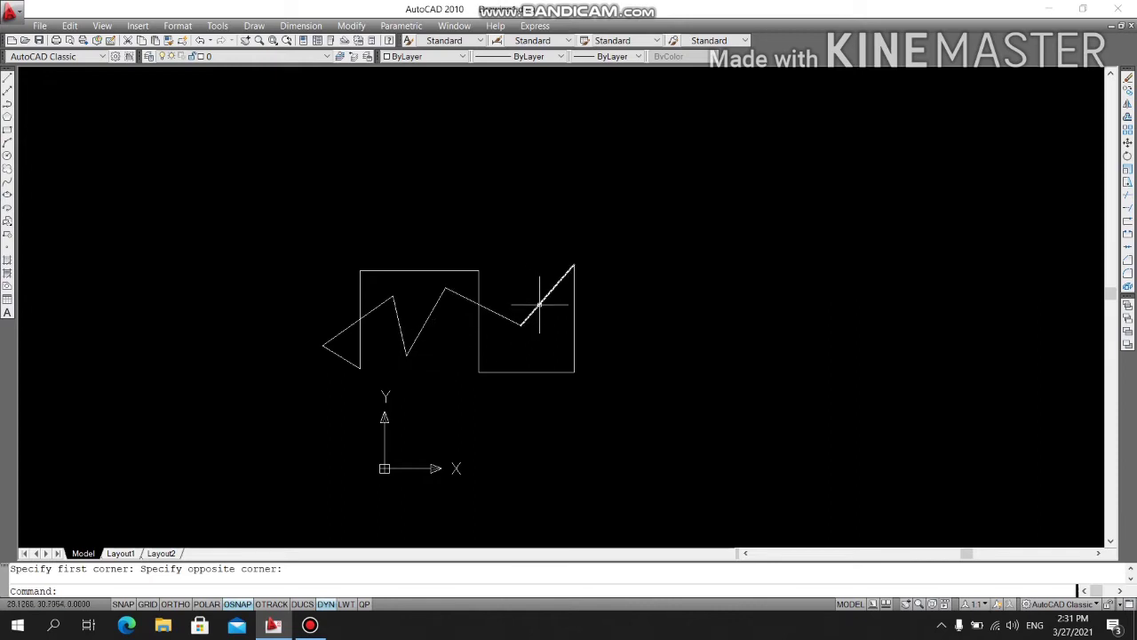
Step: Draw a small closed figure of crossing lines in the empty top-left area, apart from the outline
left_click(8, 78)
left_click(95, 107)
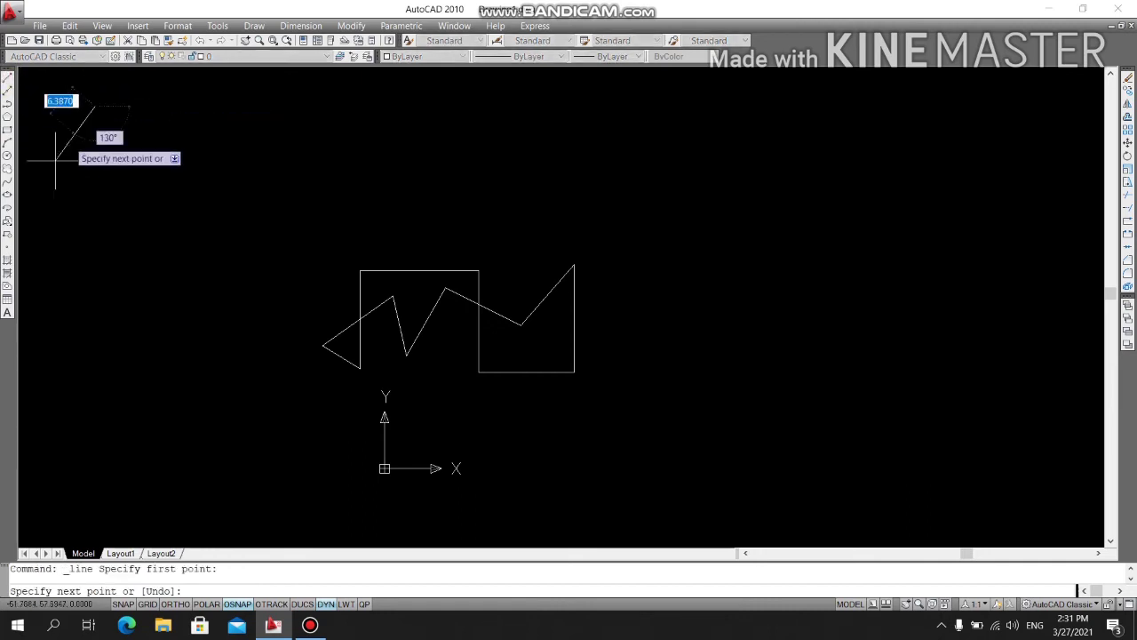
left_click(48, 183)
left_click(131, 162)
left_click(131, 112)
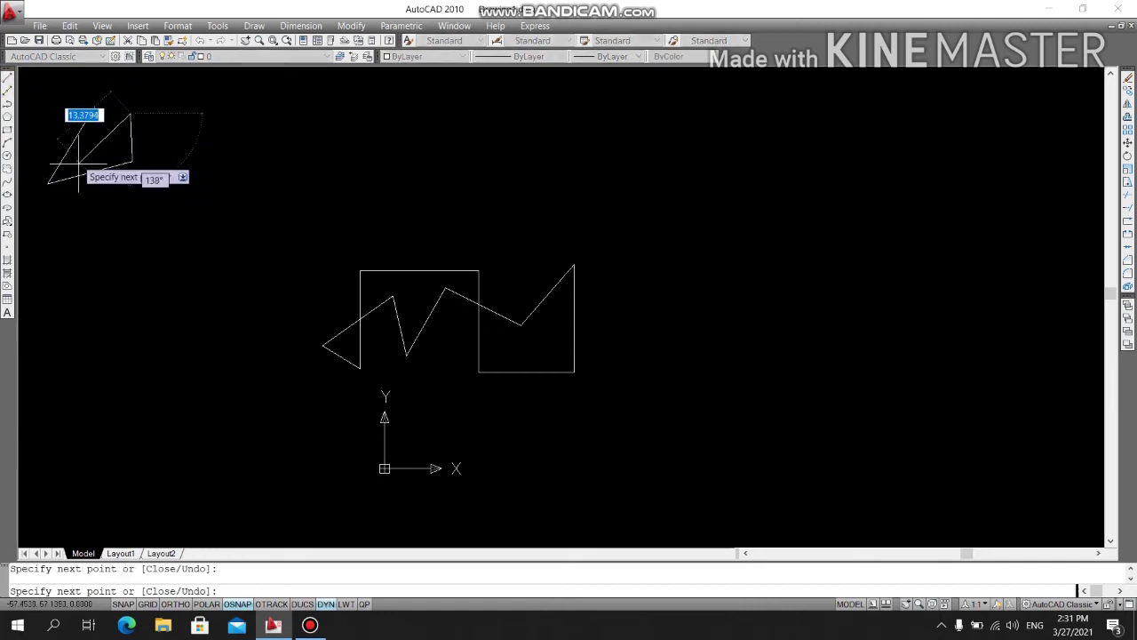
left_click(90, 171)
left_click(57, 113)
left_click(95, 106)
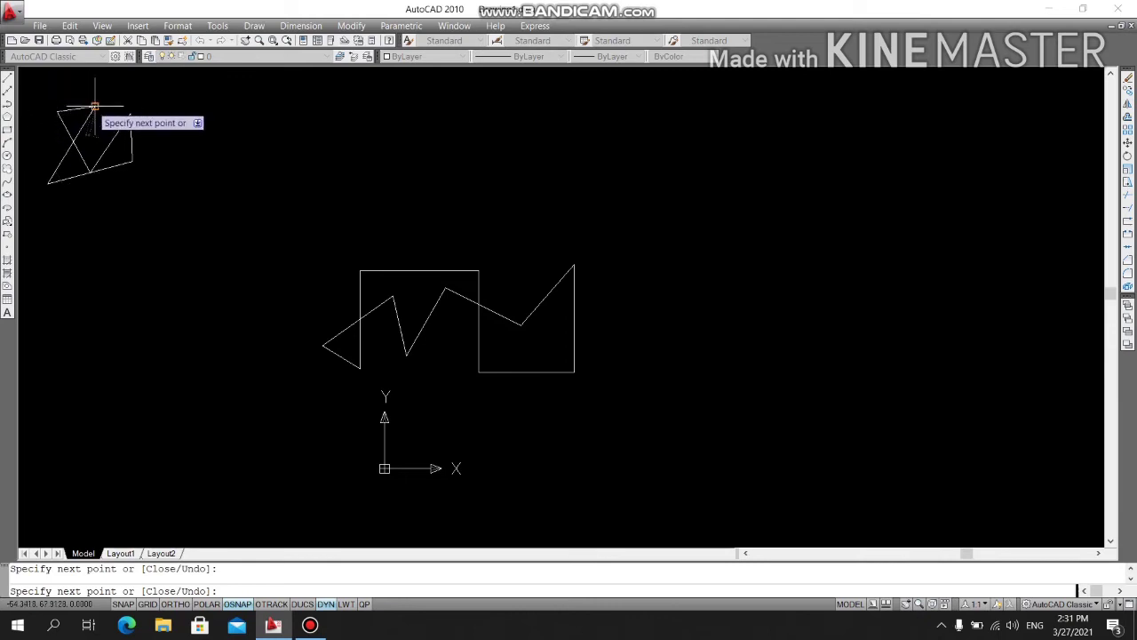
left_click(131, 114)
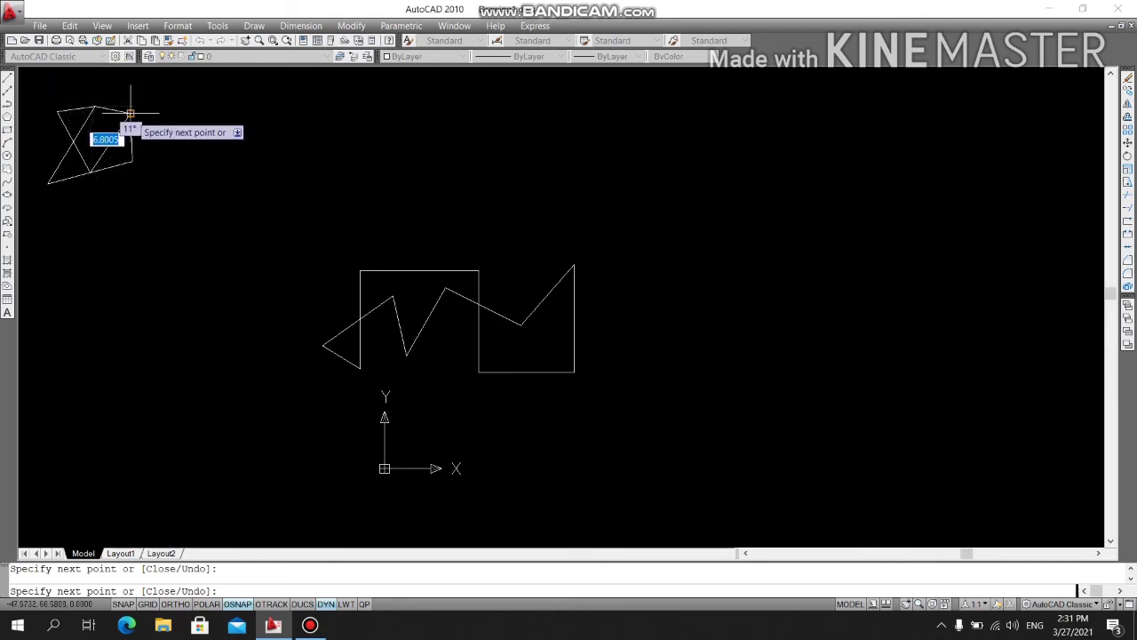
key("Return")
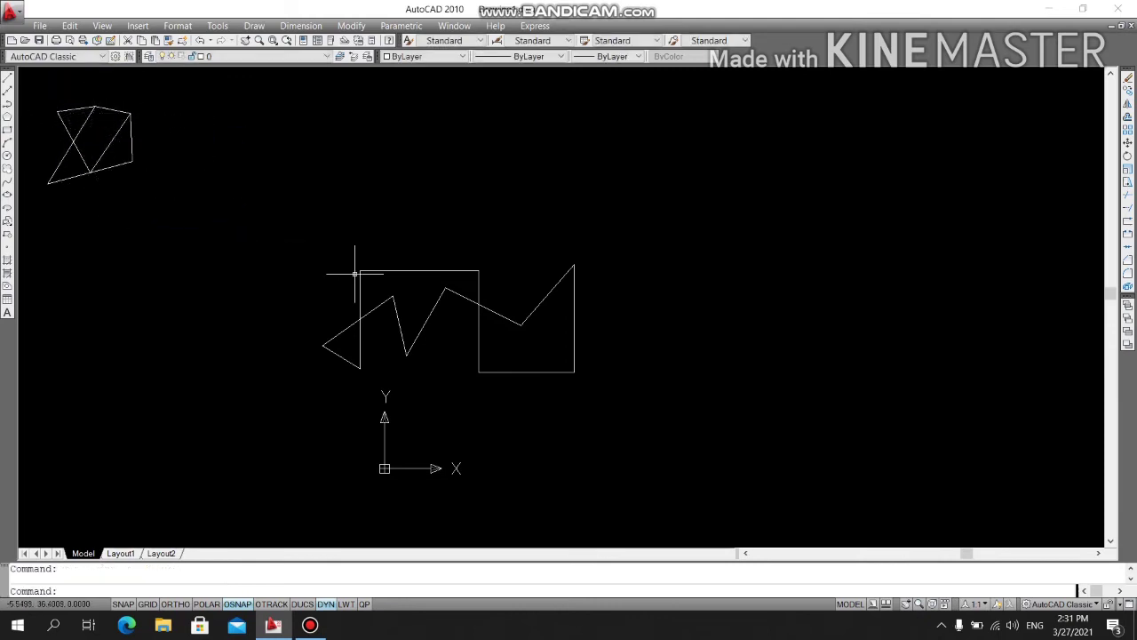
Step: Zoom to extents with Z, E so both figures fit on screen
scroll(603, 325, "up", 3)
scroll(592, 325, "up", 2)
scroll(488, 333, "down", 2)
scroll(488, 333, "up", 2)
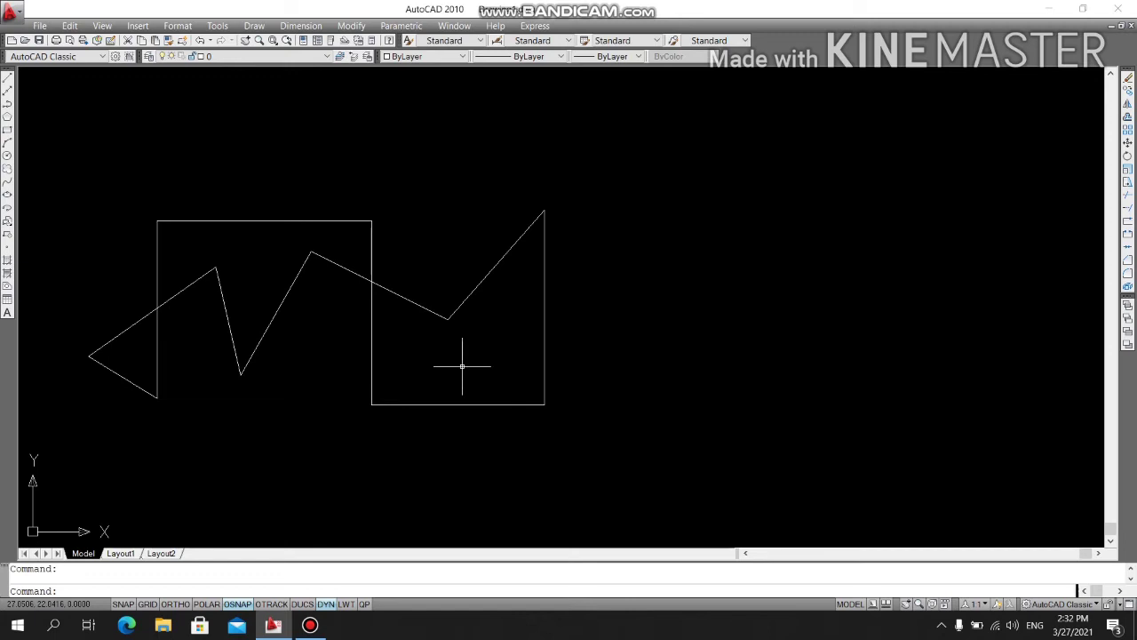
type("z")
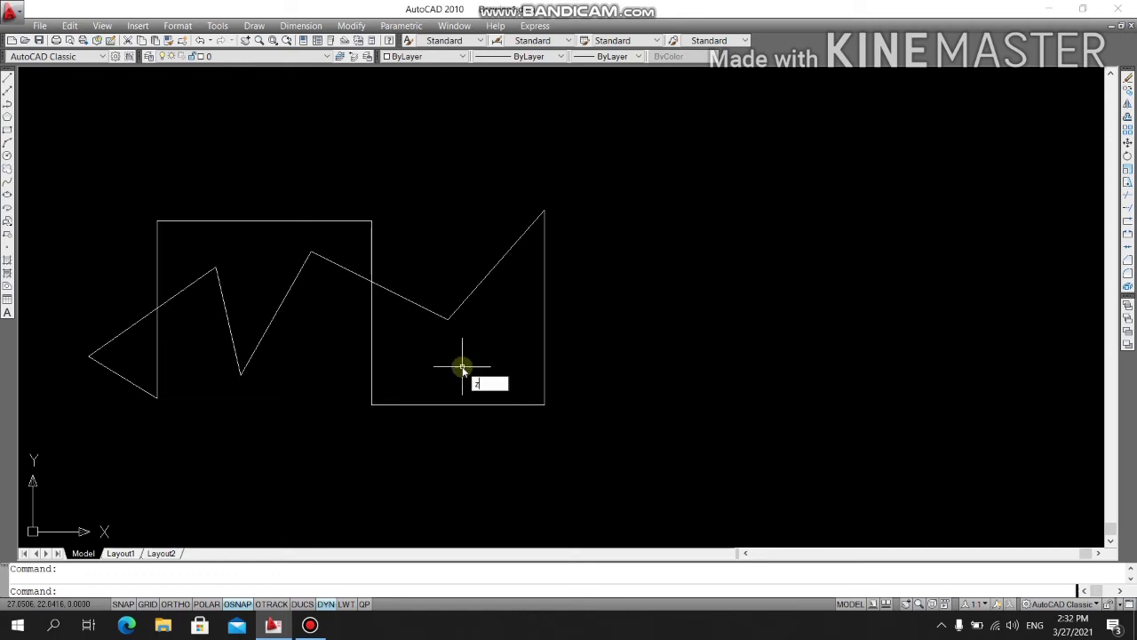
key("Return")
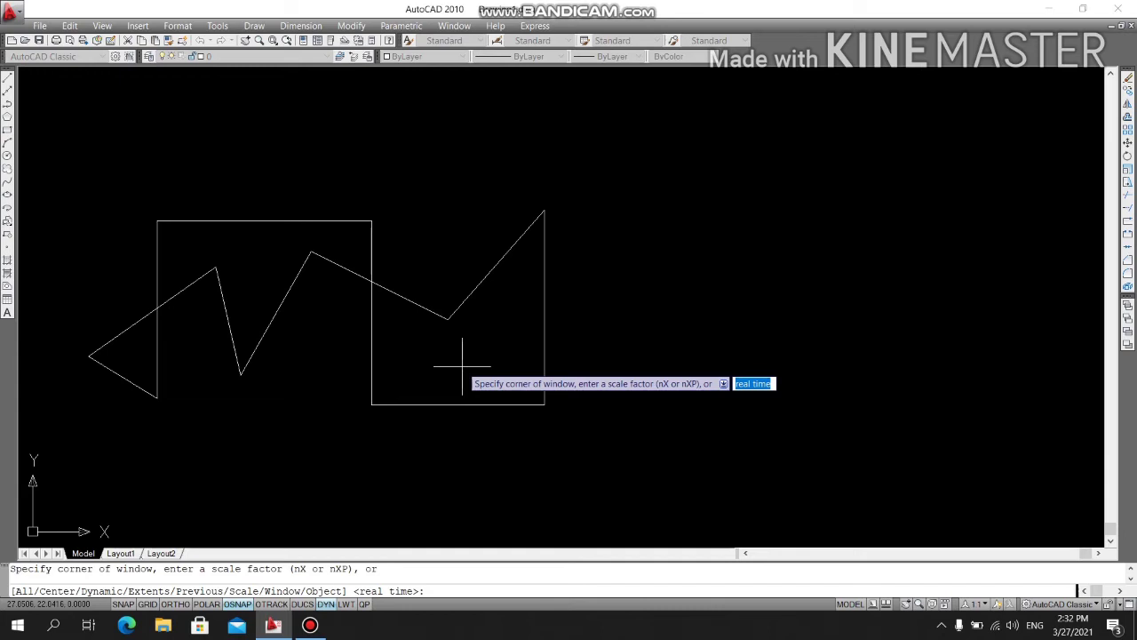
type("e")
key("Return")
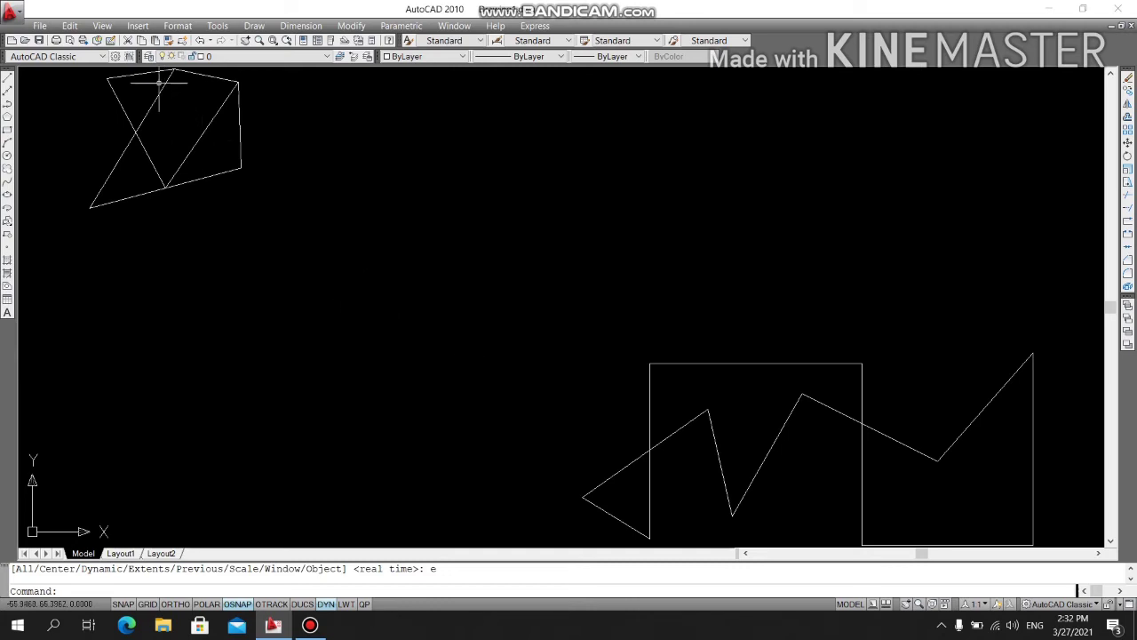
left_click(103, 26)
mouse_move(133, 87)
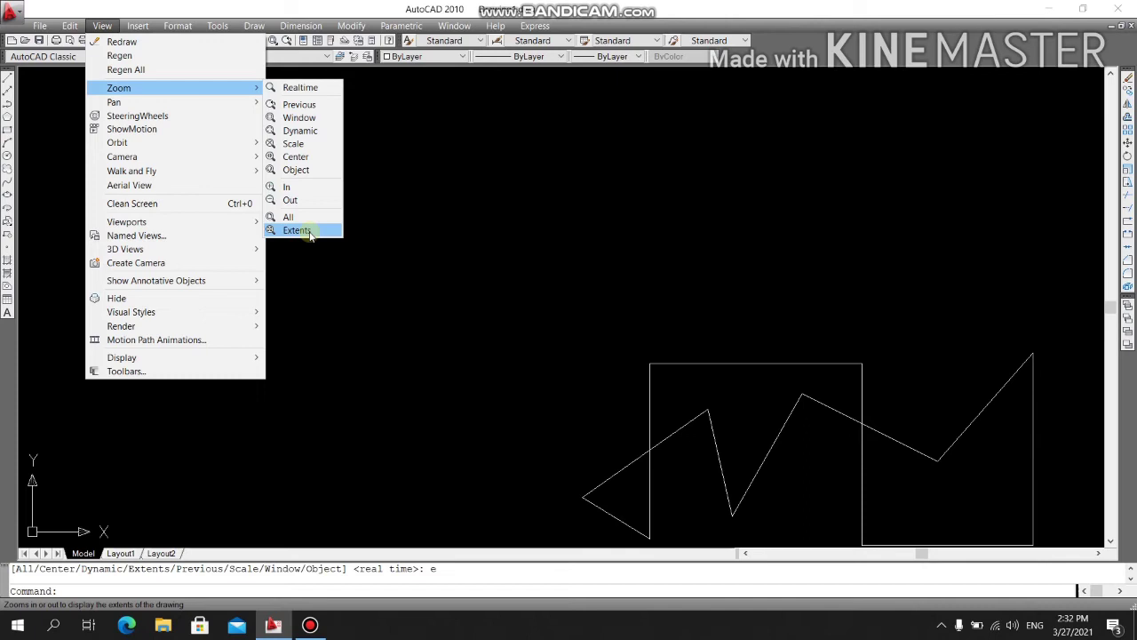
Step: Pick Zoom Extents so both line figures are fully in view
left_click(373, 254)
left_click(373, 254)
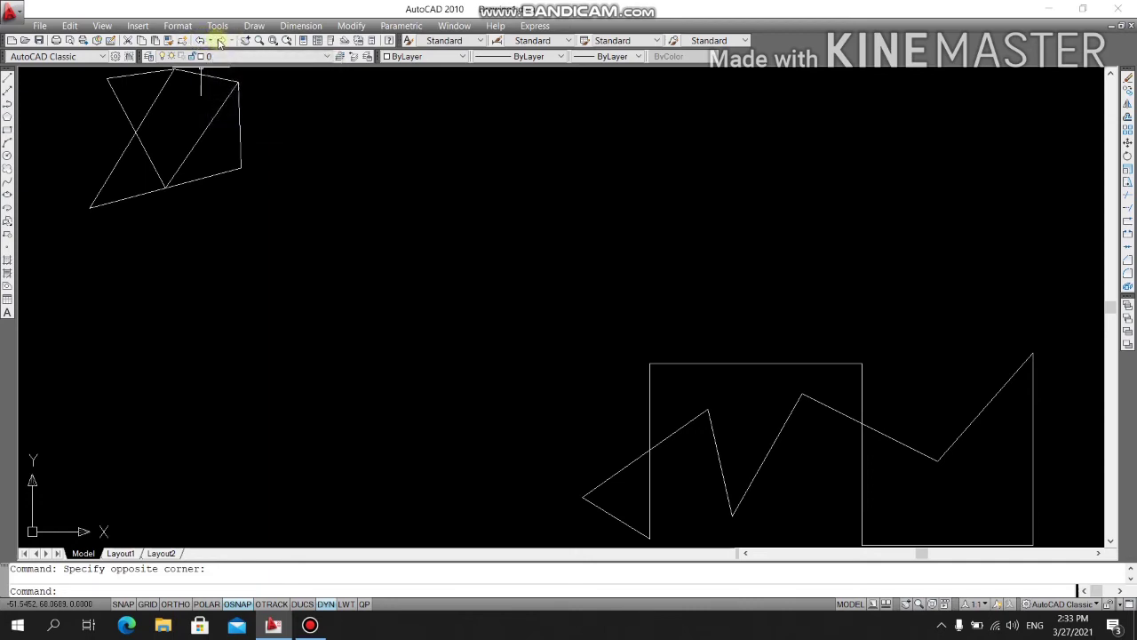
left_click(7, 80)
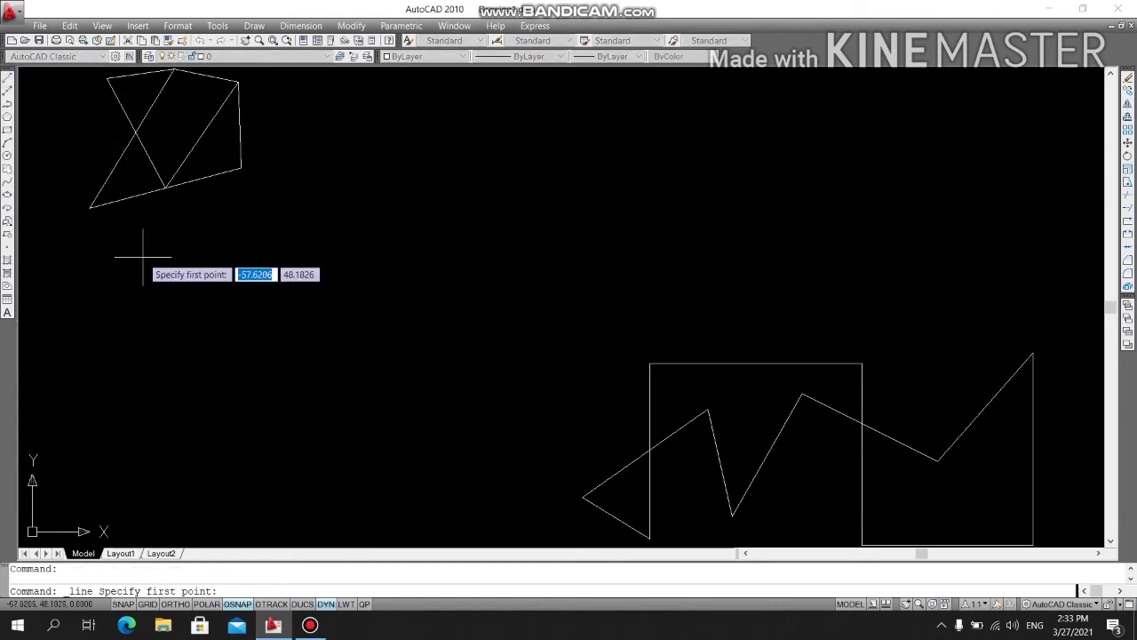
left_click(264, 360)
left_click(372, 211)
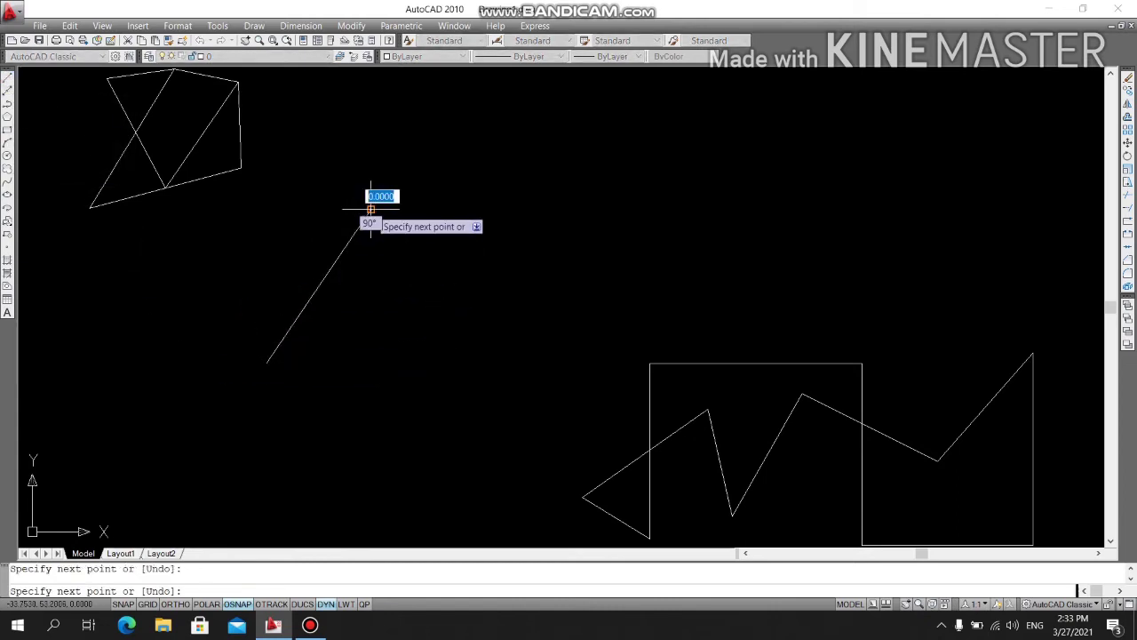
left_click(387, 364)
left_click(457, 214)
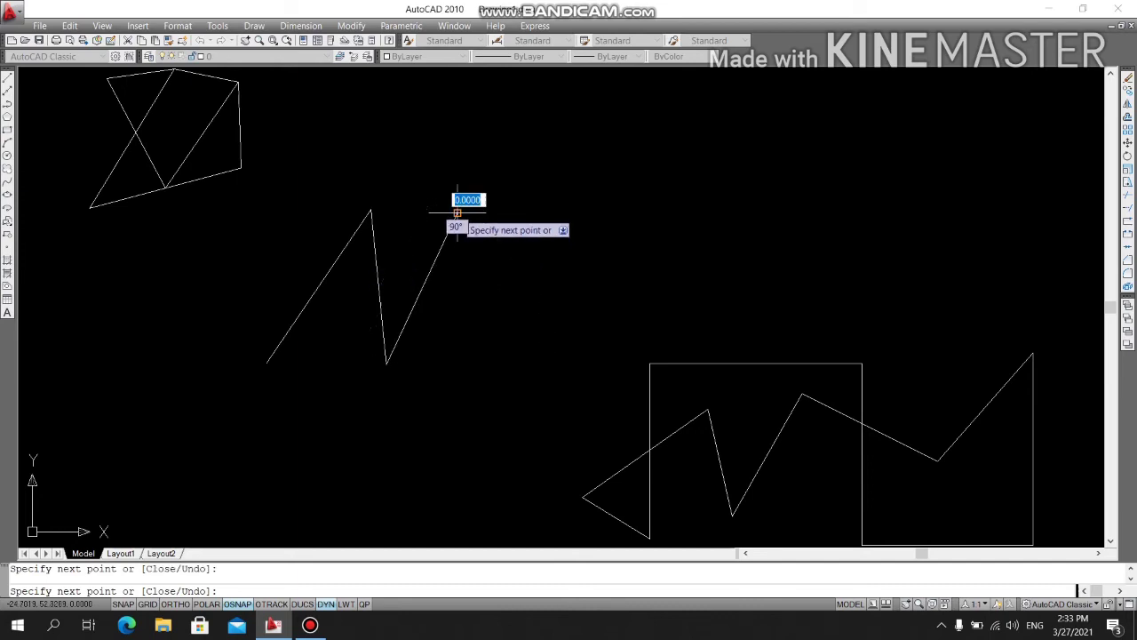
left_click(529, 335)
left_click(601, 171)
left_click(679, 263)
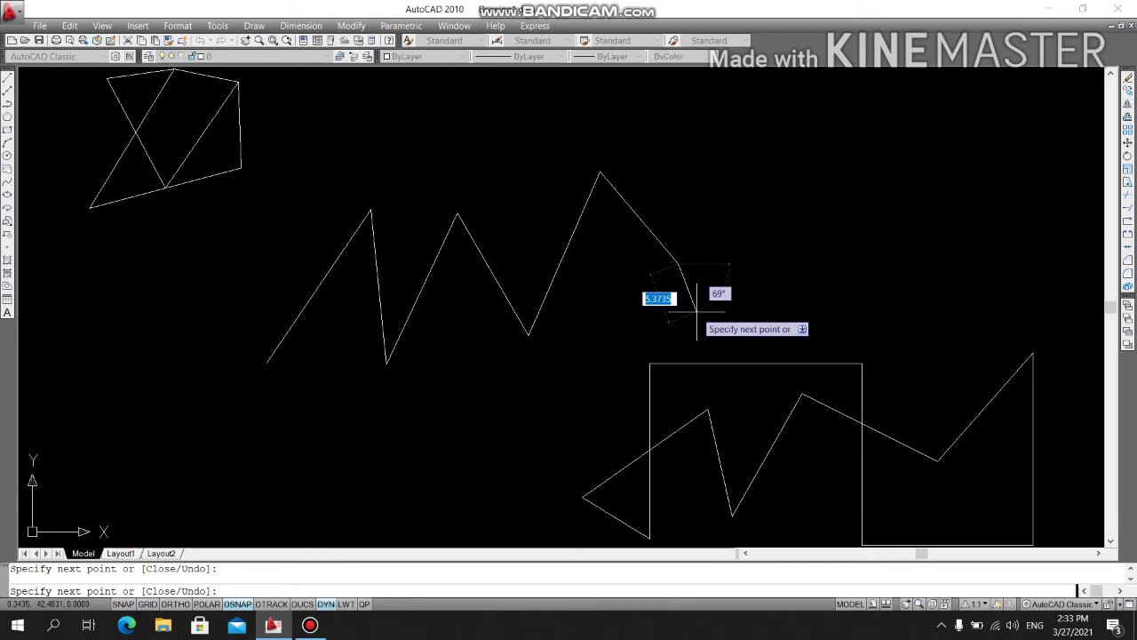
key("ctrl+z")
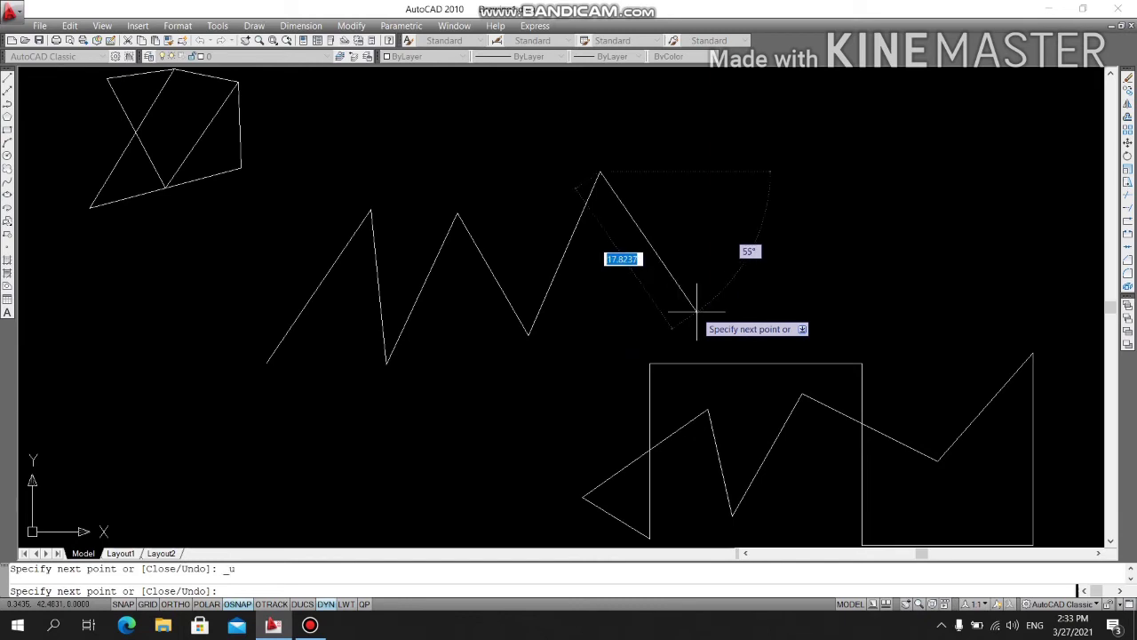
key("ctrl+z")
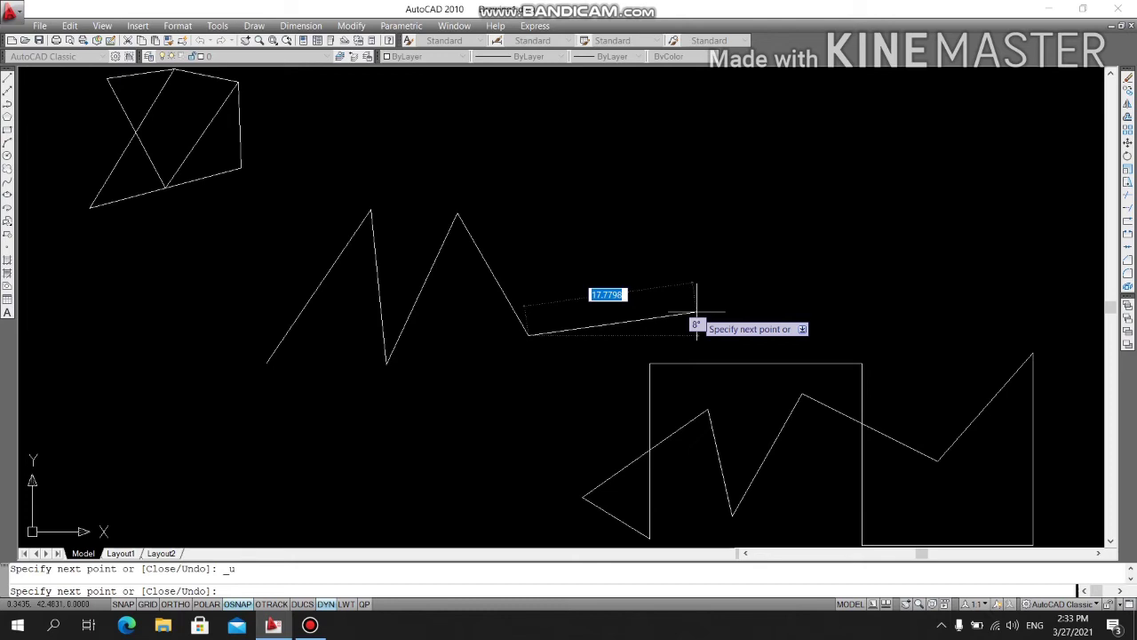
left_click(658, 227)
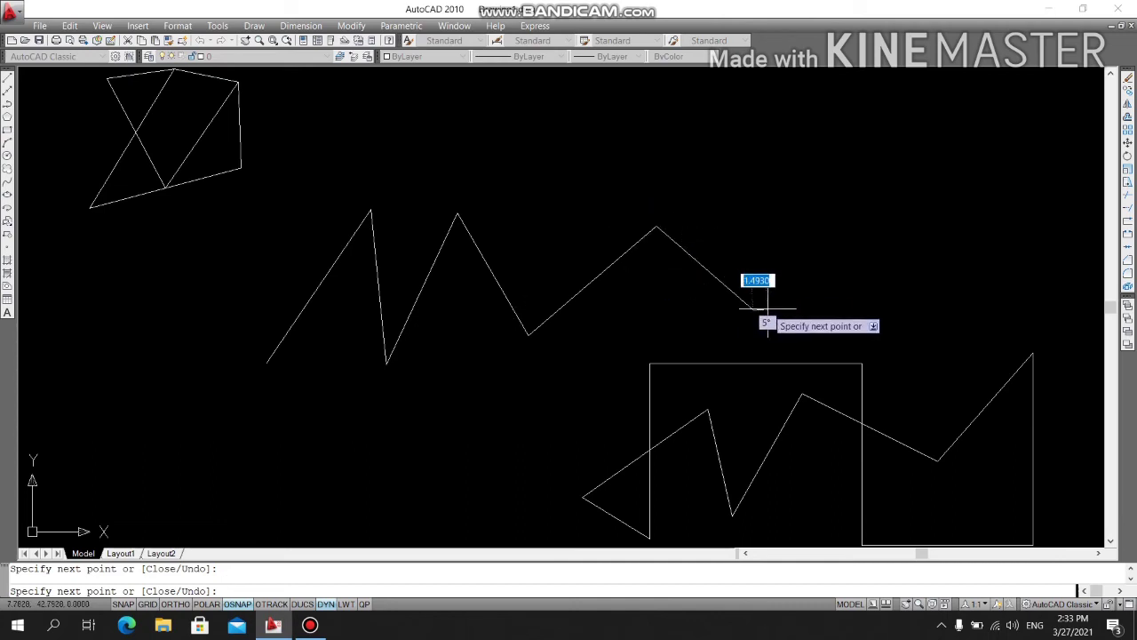
left_click(767, 308)
key("Return")
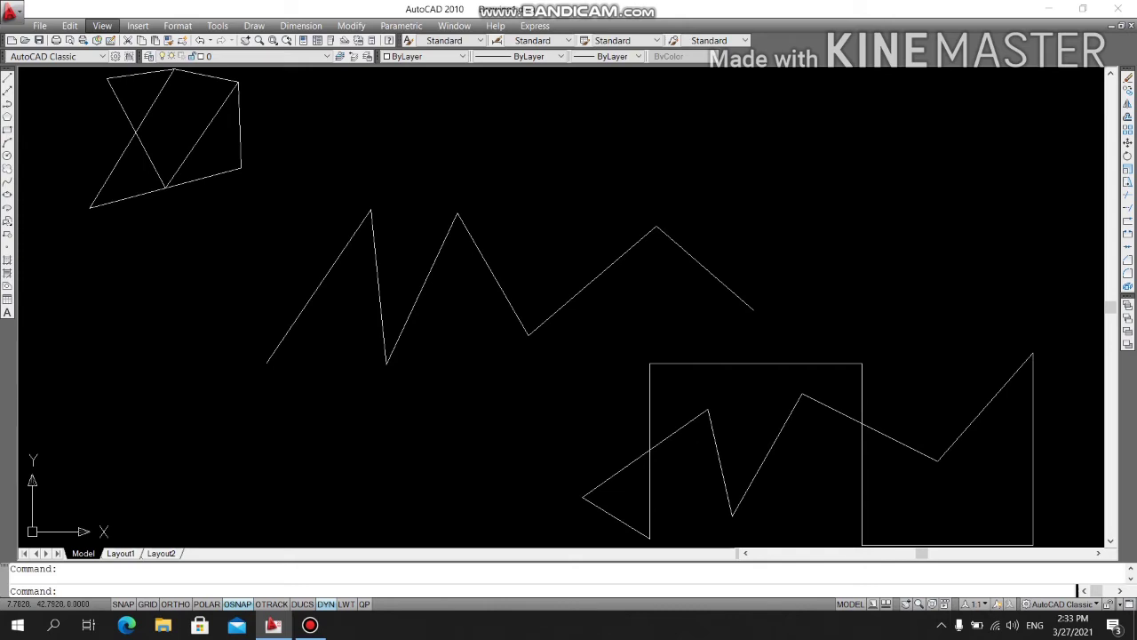
key("ctrl+z")
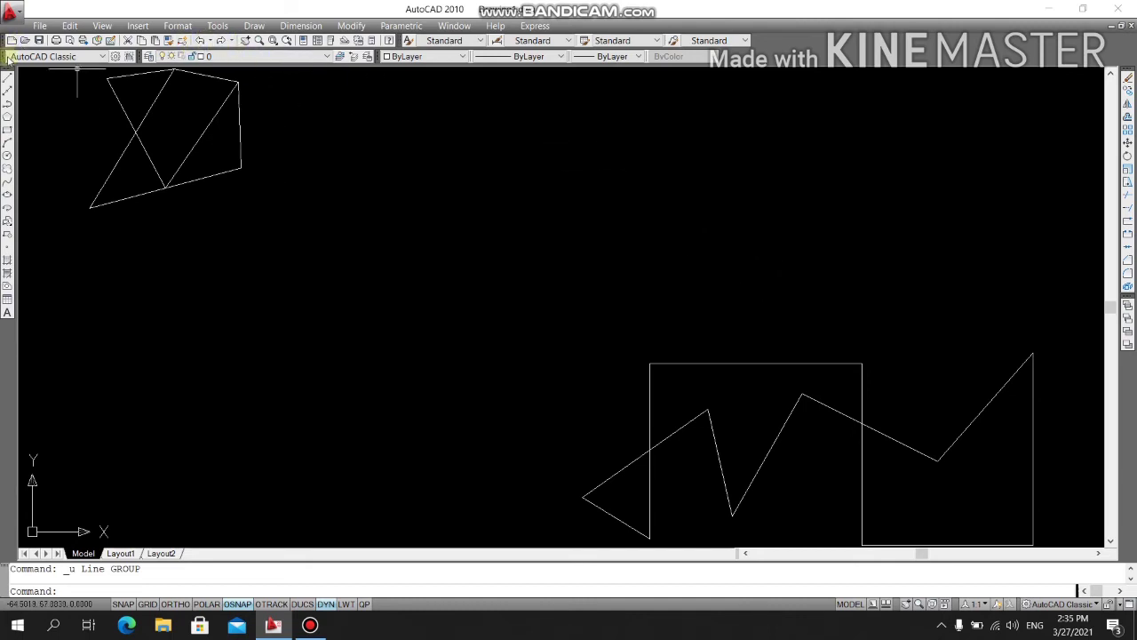
Step: Draw a two-peak zigzag of four diagonal lines across the middle of the drawing
left_click(7, 77)
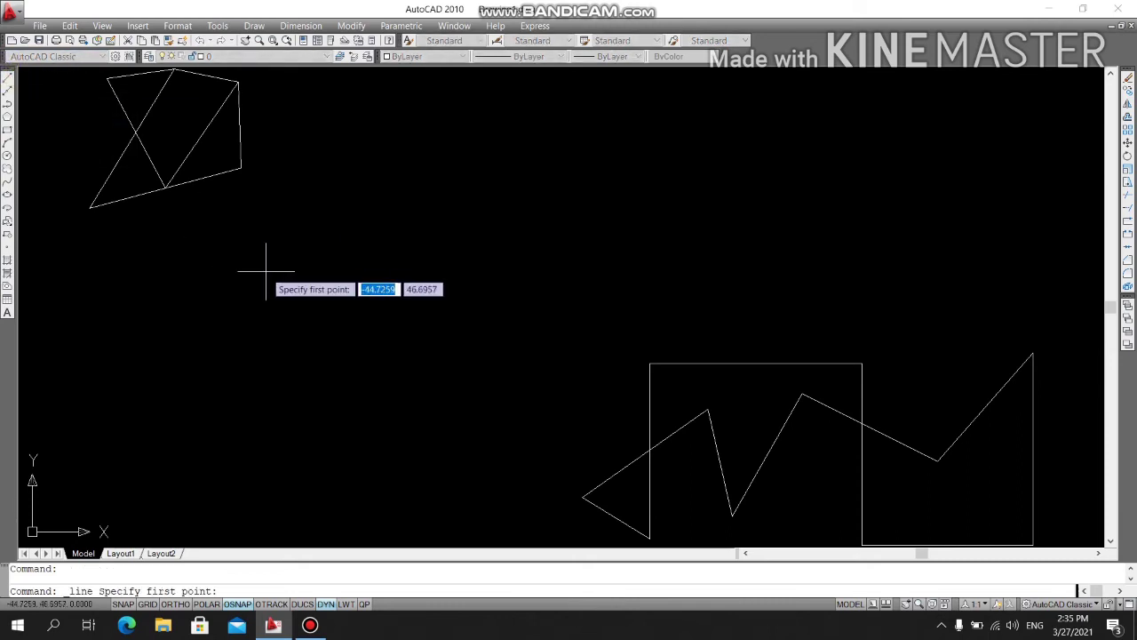
left_click(306, 297)
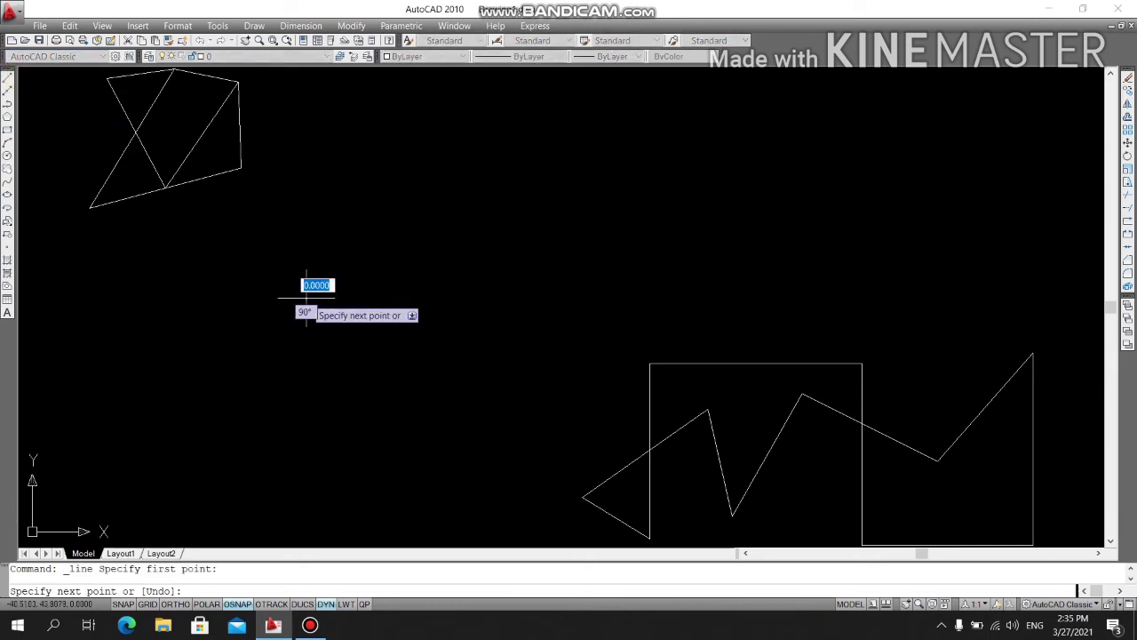
left_click(385, 175)
left_click(477, 291)
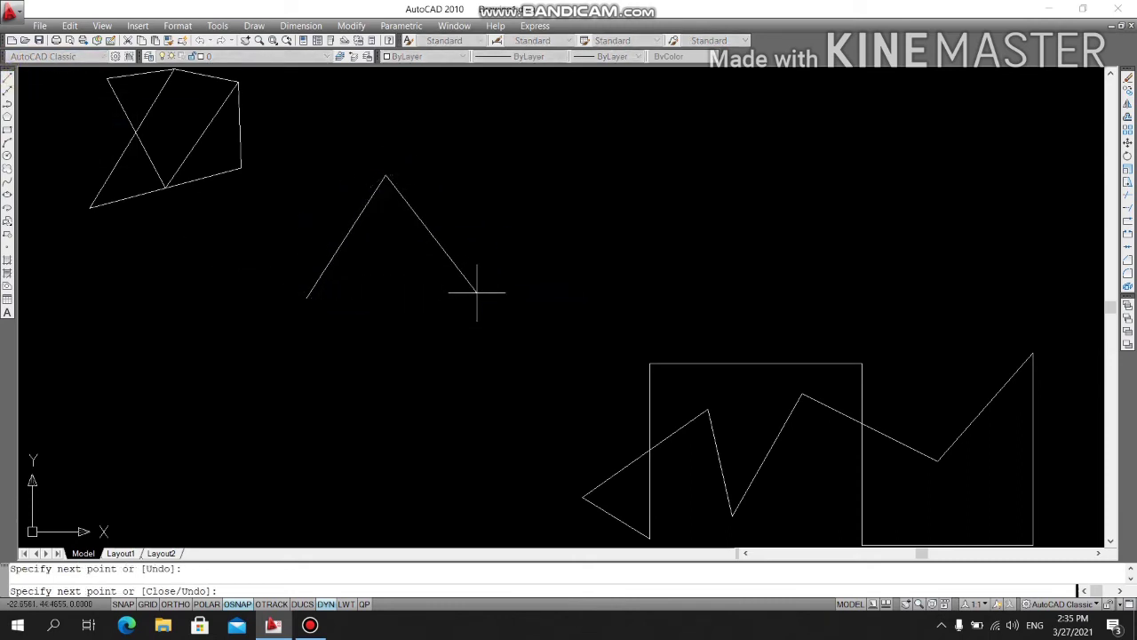
left_click(585, 155)
left_click(649, 266)
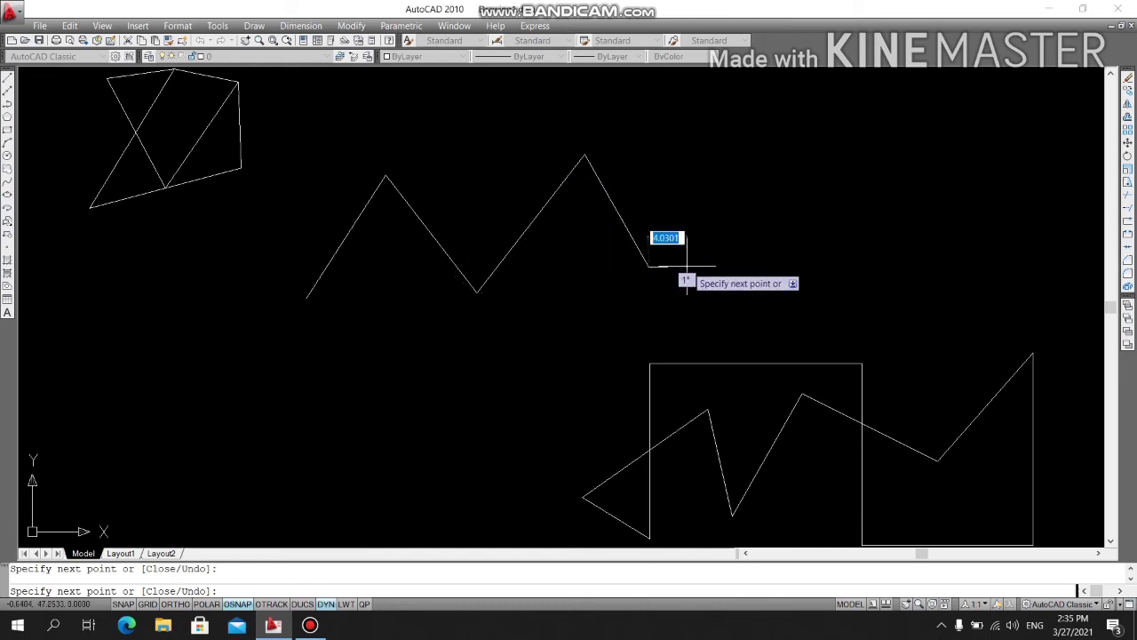
key("Return")
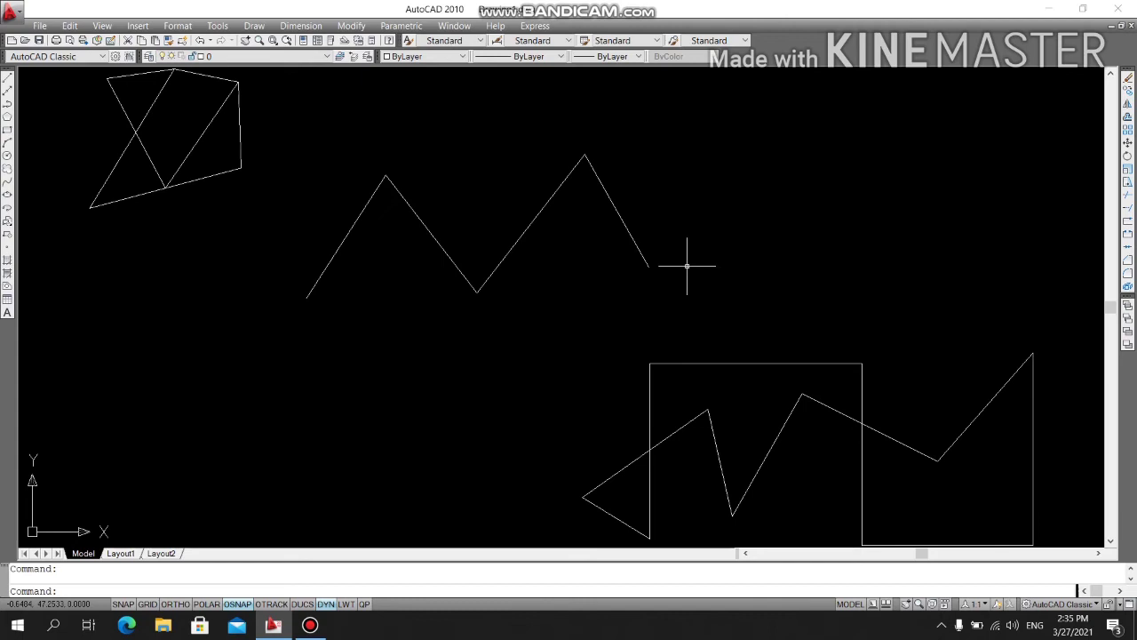
key("Return")
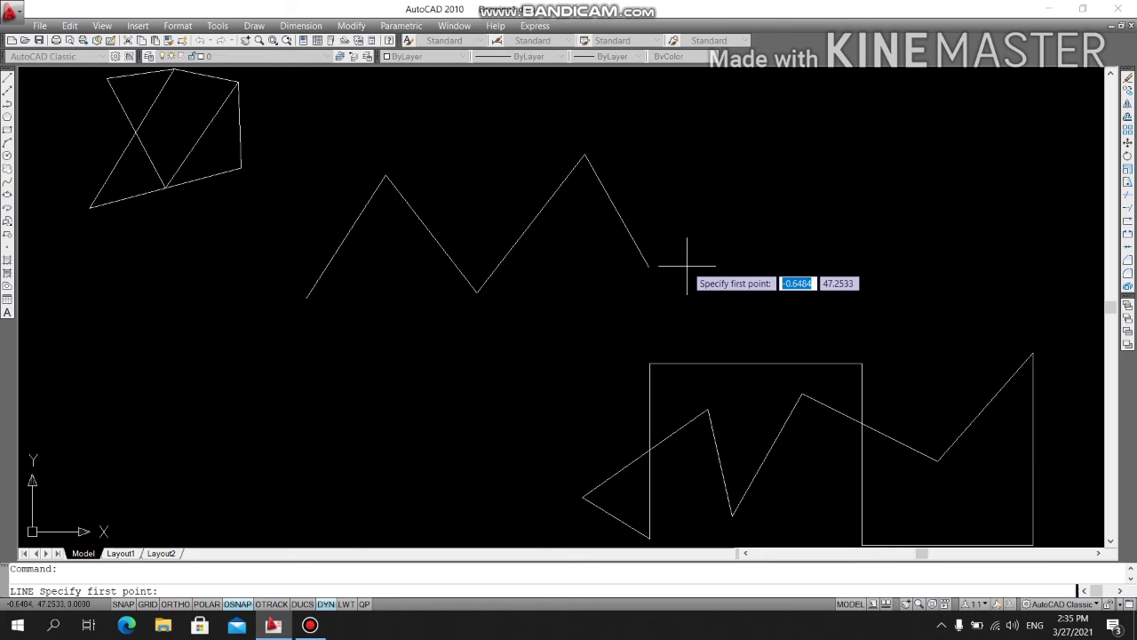
Step: Cancel the unfinished Line command so the three figures stay unchanged
key("Escape")
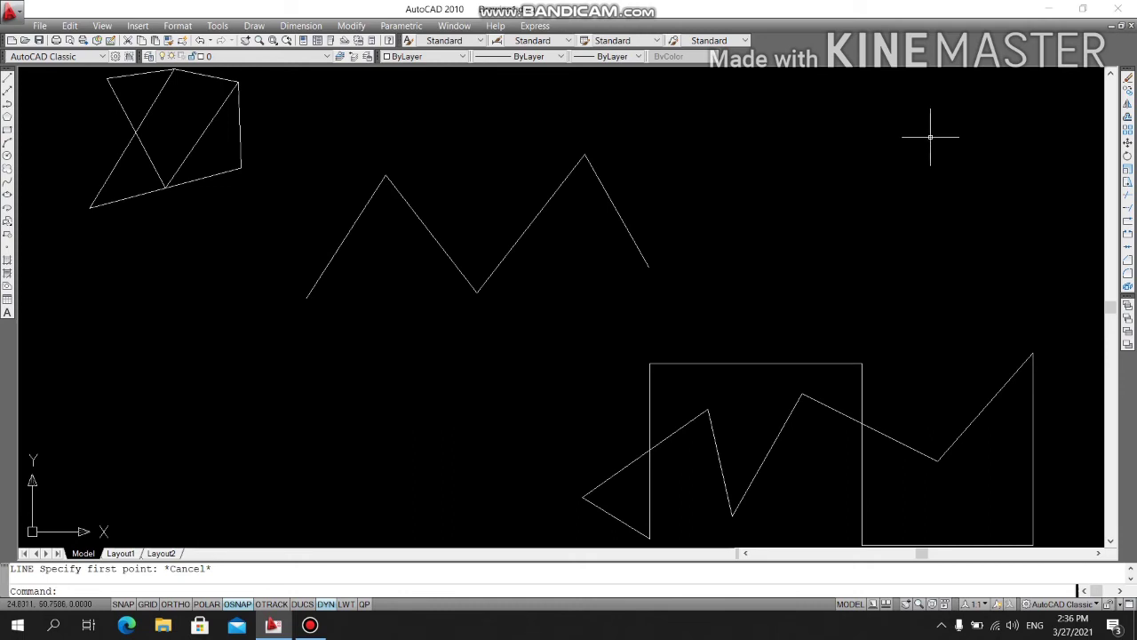
Step: Drag a right-to-left crossing box, then a left-to-right window box, through empty space
left_click(930, 136)
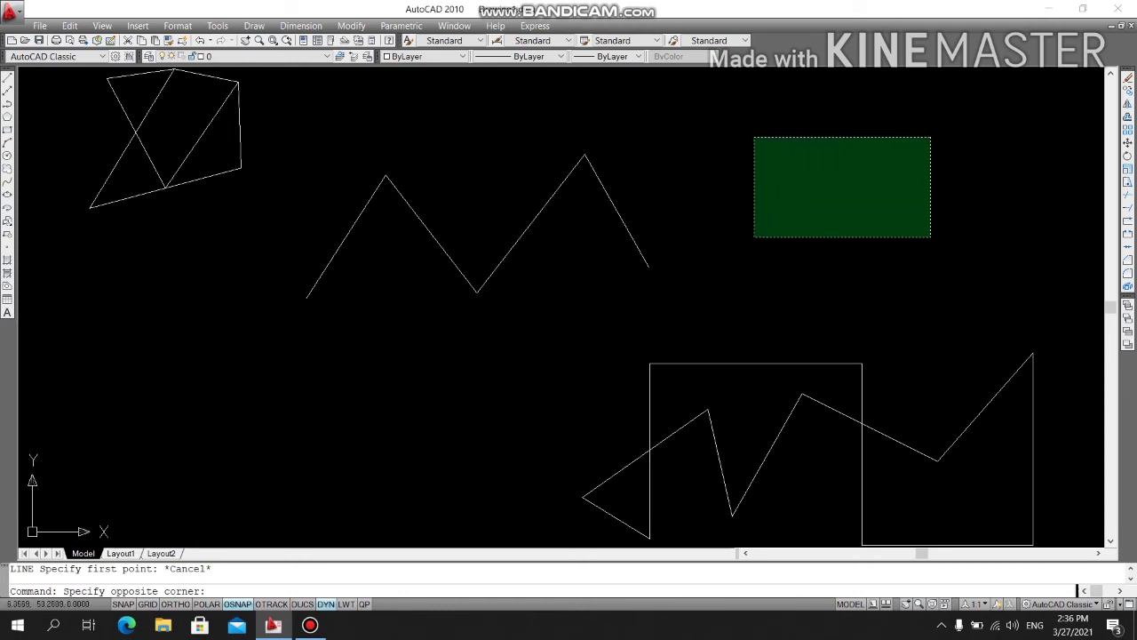
left_click(754, 237)
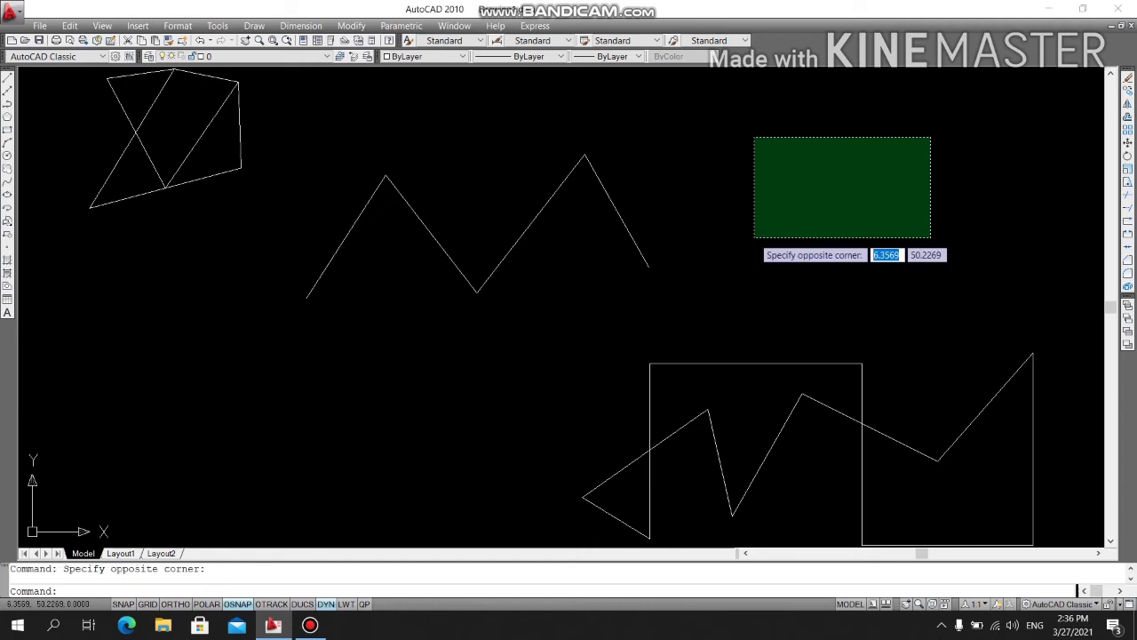
left_click(732, 124)
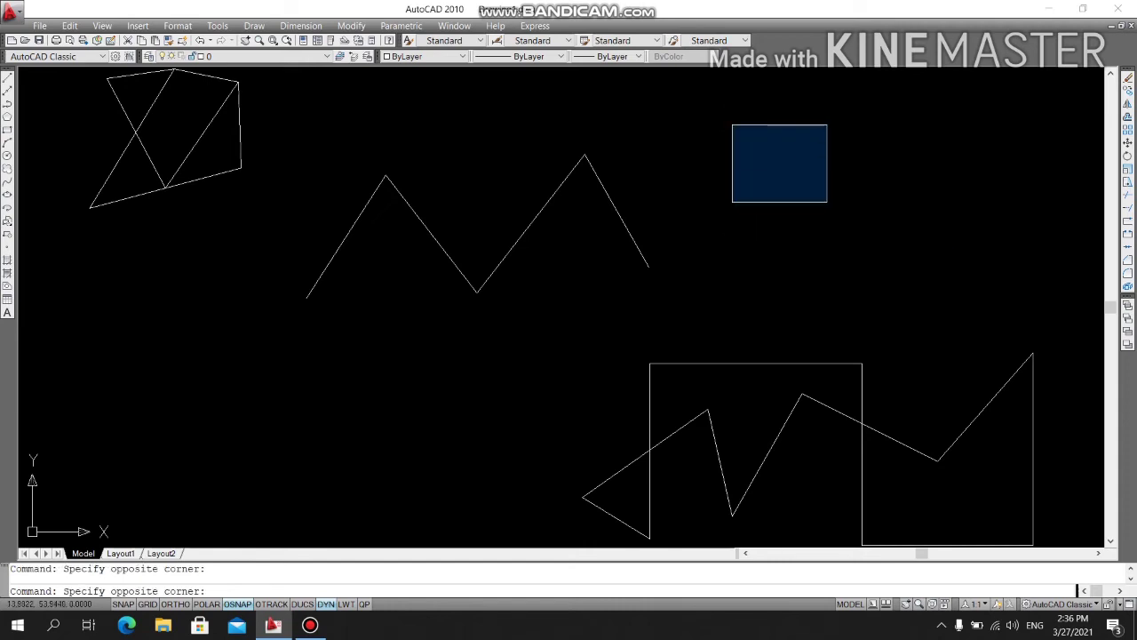
left_click(894, 250)
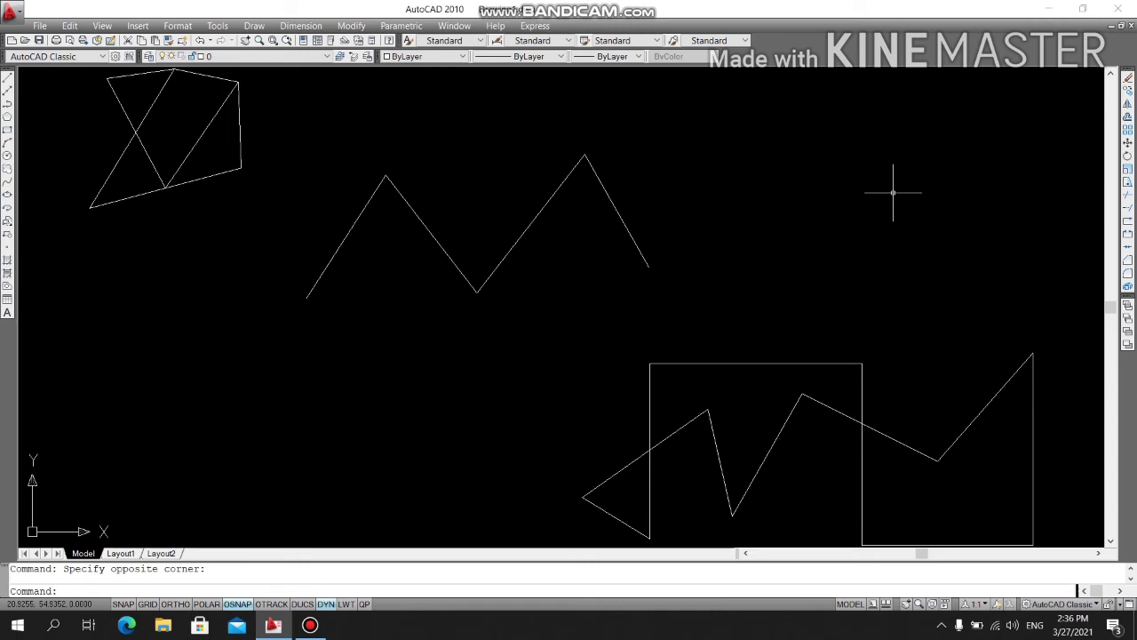
left_click(611, 187)
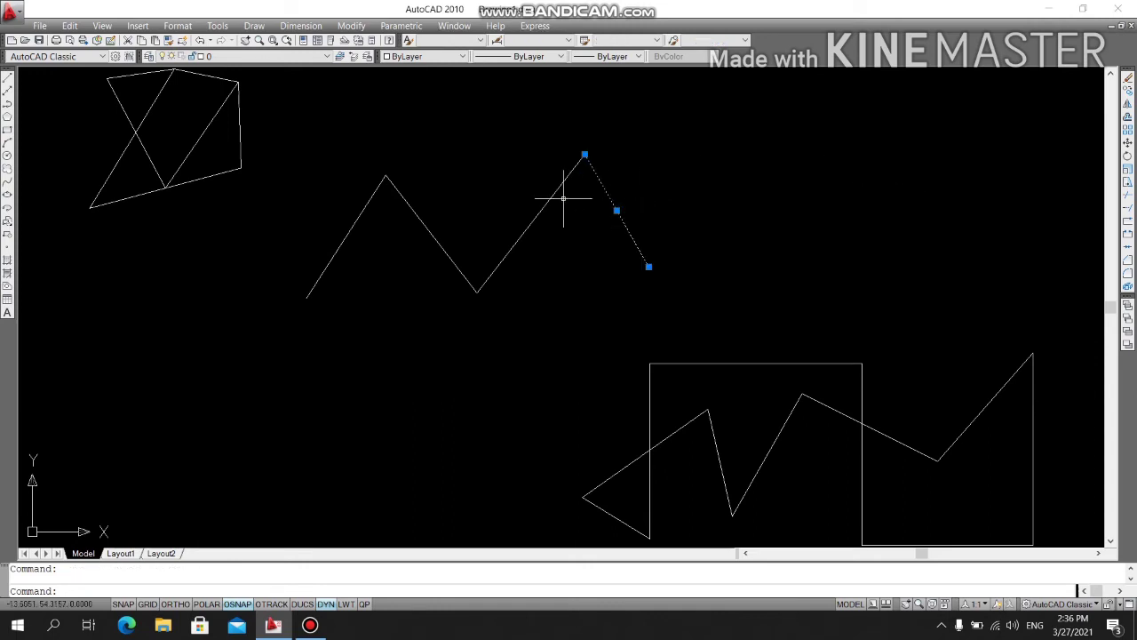
left_click(555, 191)
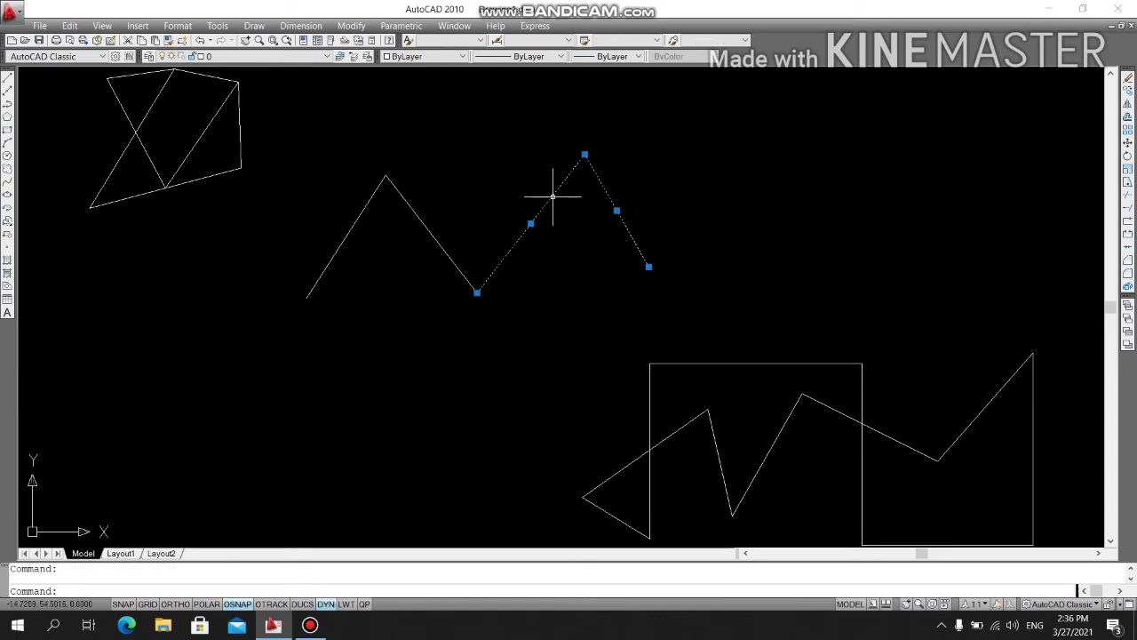
left_click(421, 227)
key("Escape")
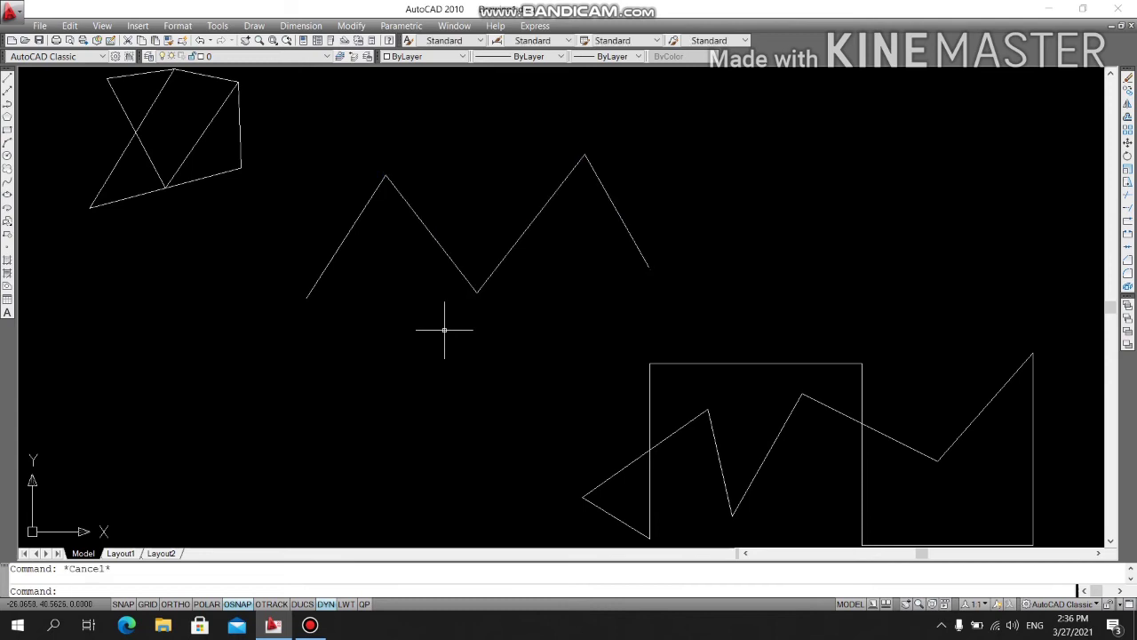
left_click(633, 135)
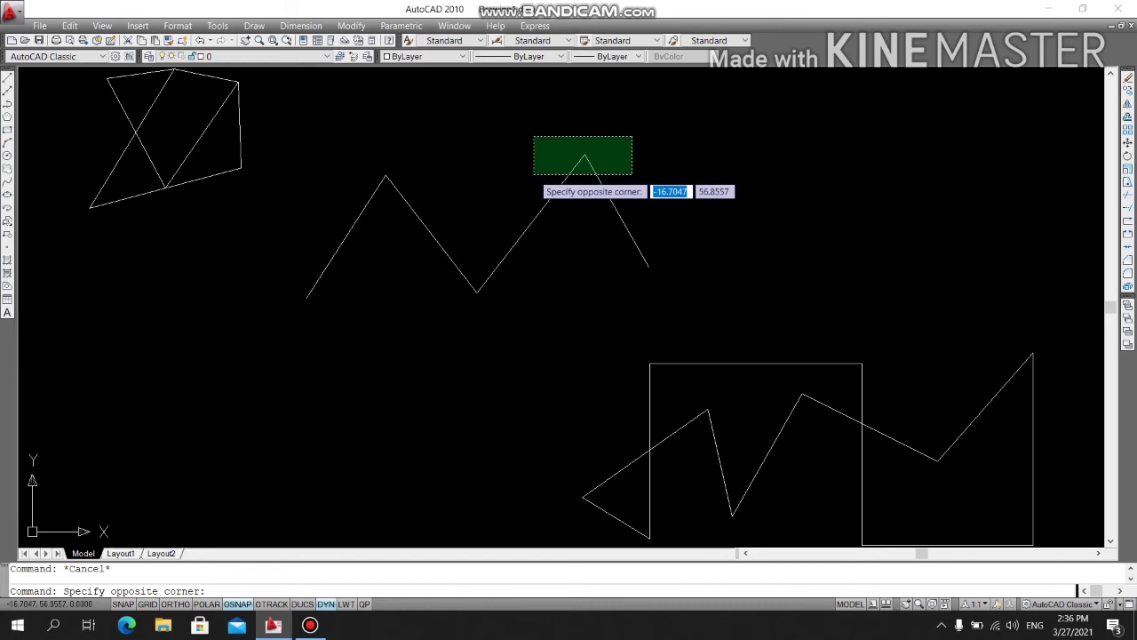
left_click(535, 174)
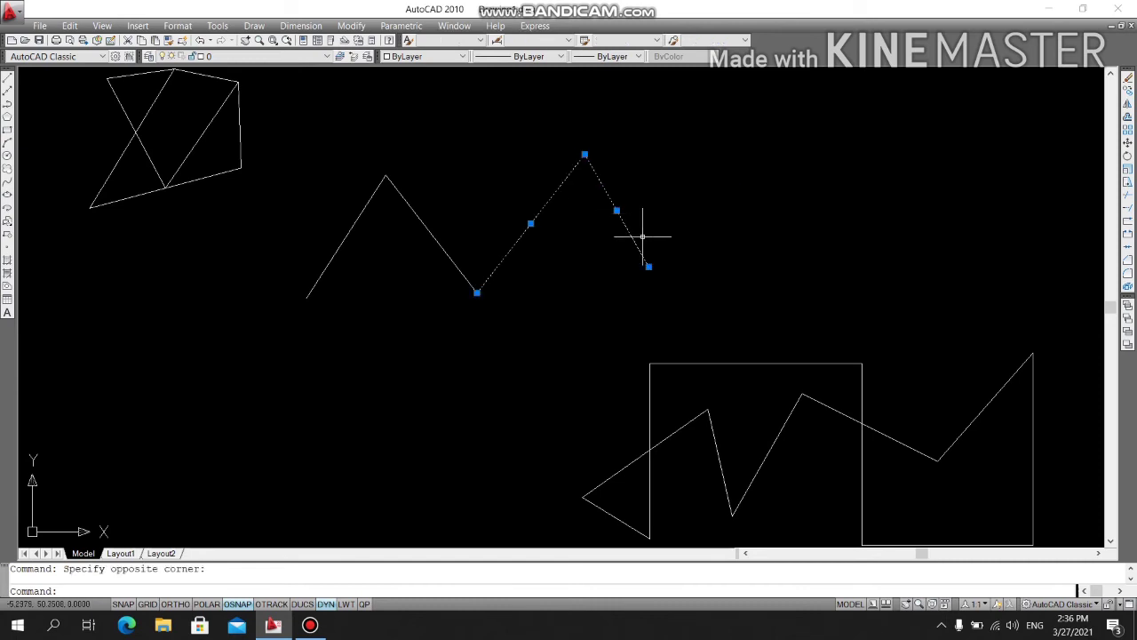
left_click(453, 221)
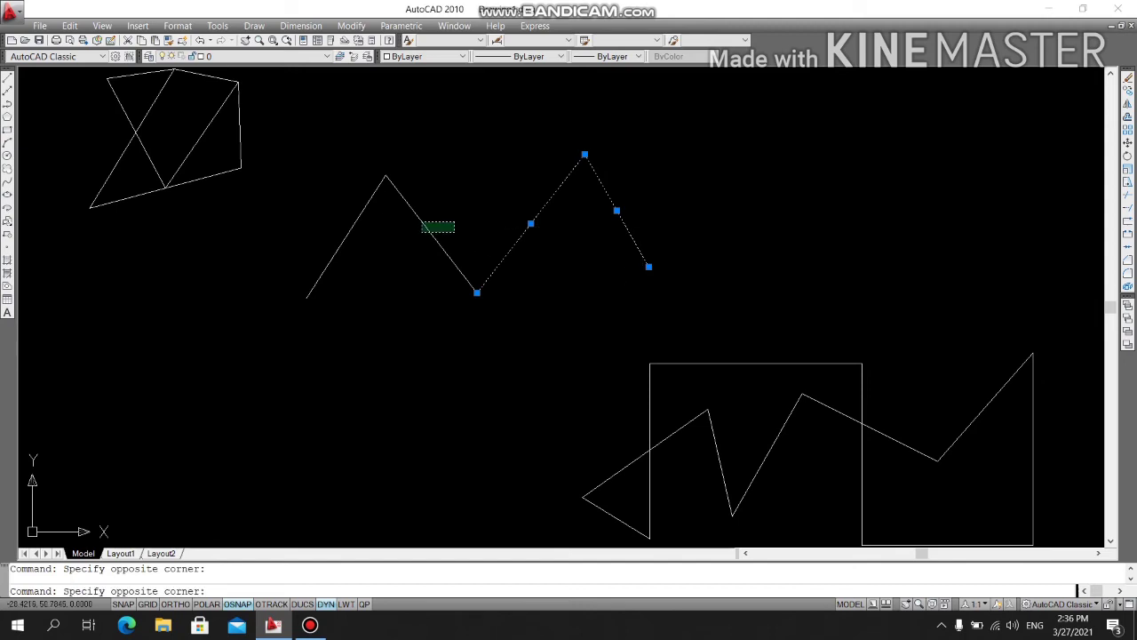
left_click(411, 237)
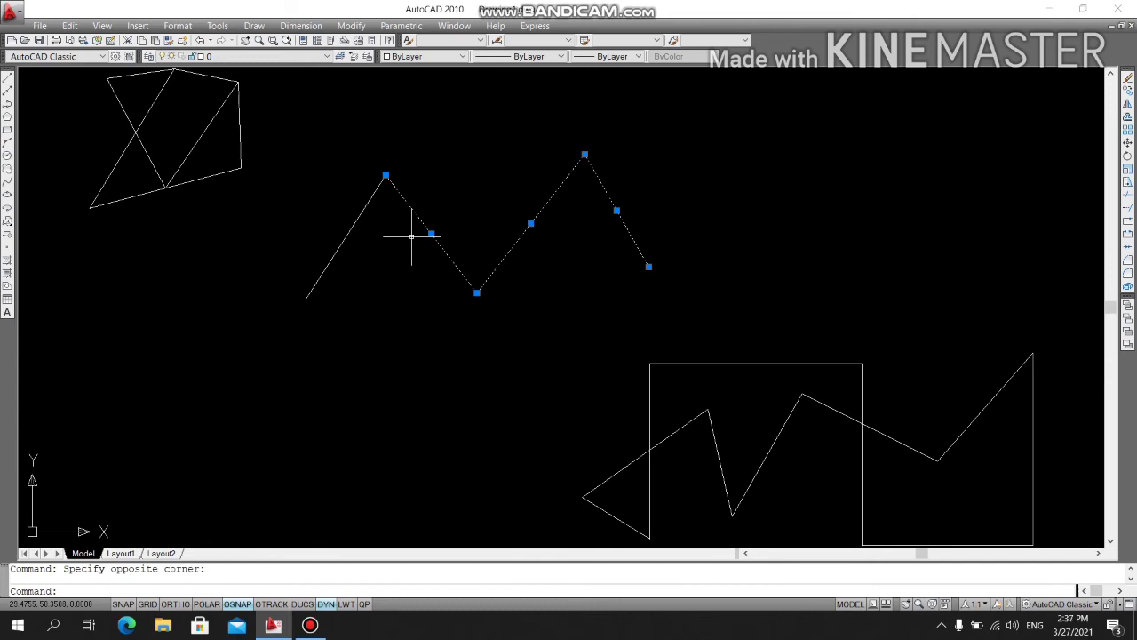
key("Escape")
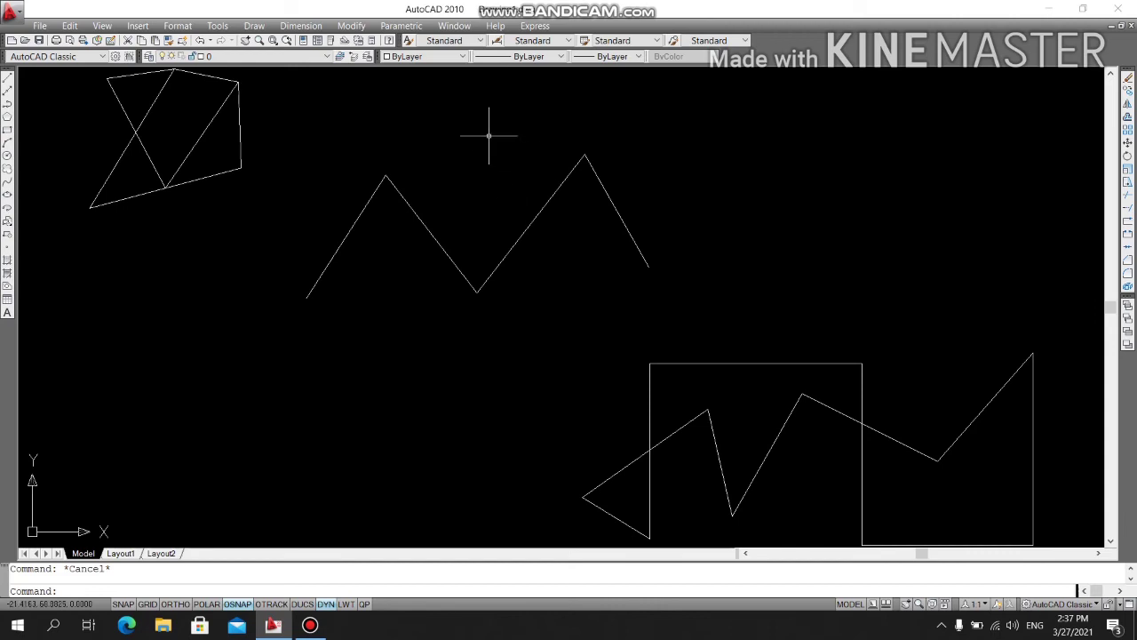
left_click(488, 133)
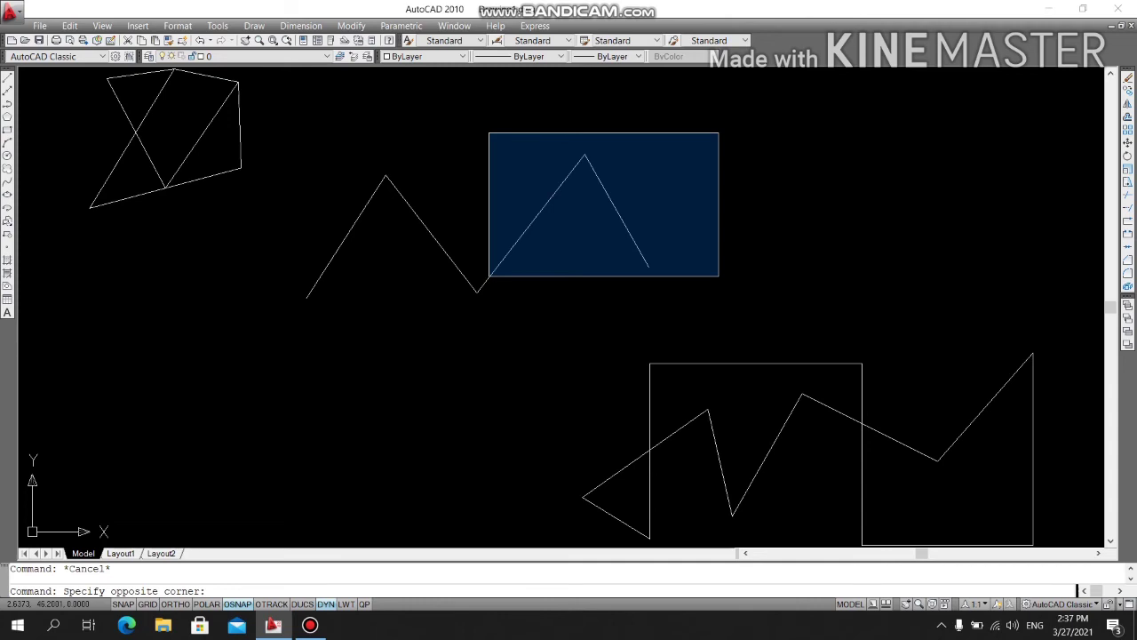
left_click(719, 276)
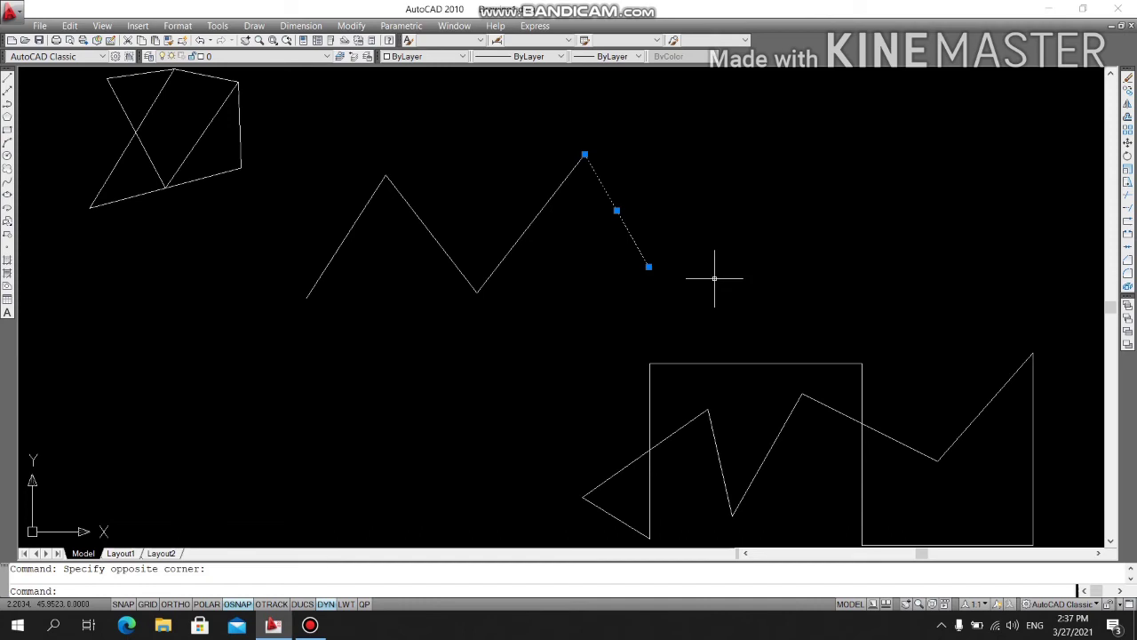
key("Escape")
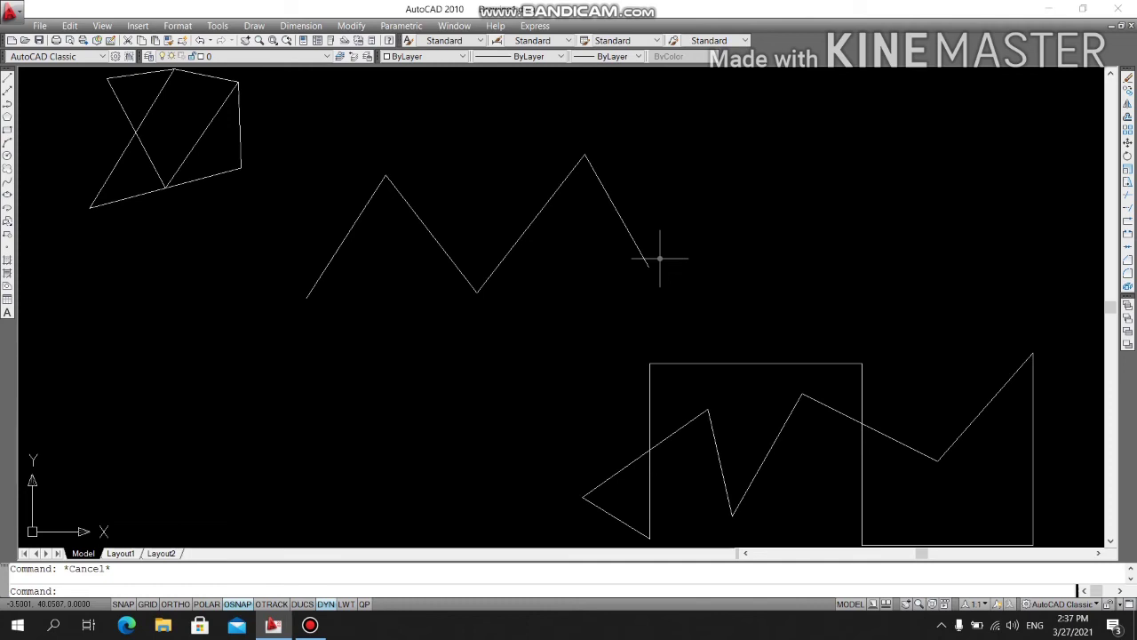
left_click(7, 156)
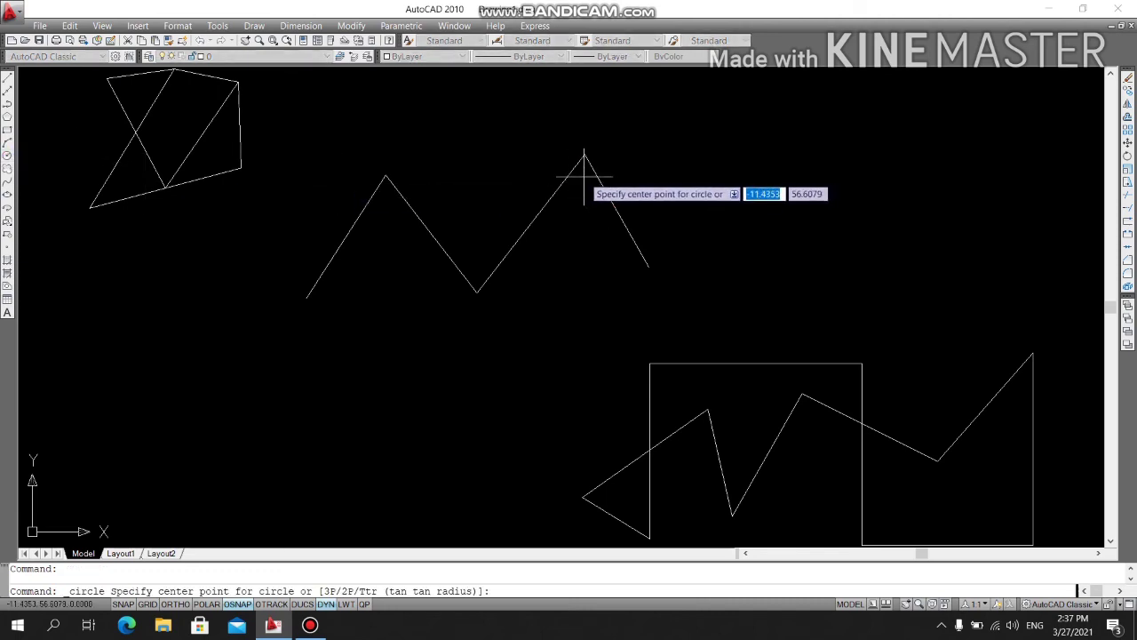
Step: Draw a small circle centred at the middle zigzag's right peak and select it
left_click(584, 177)
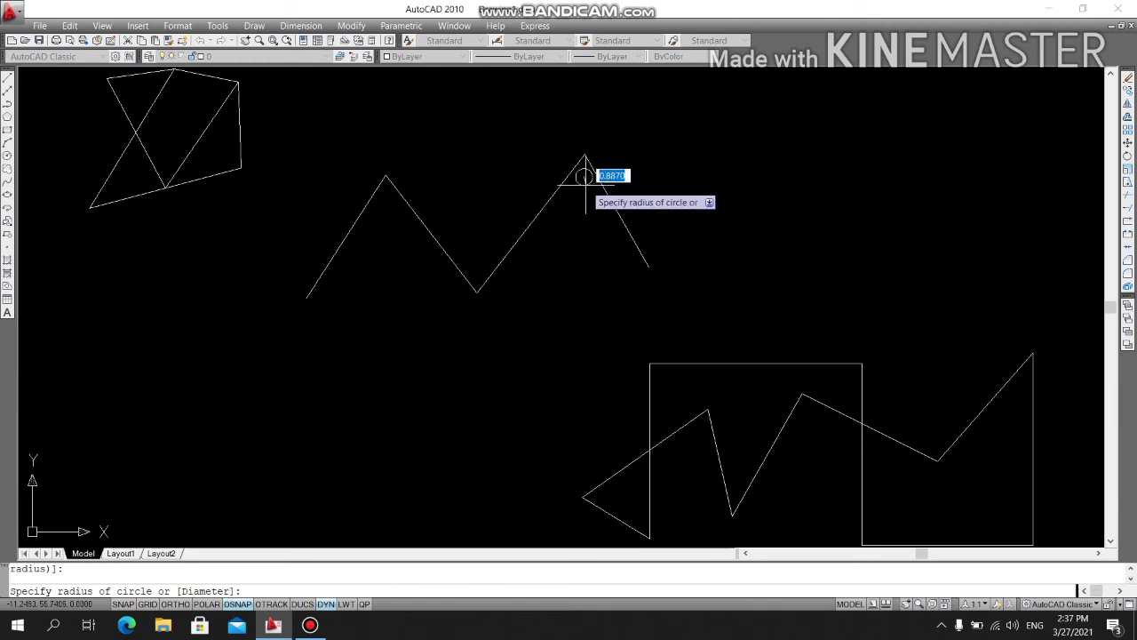
left_click(586, 184)
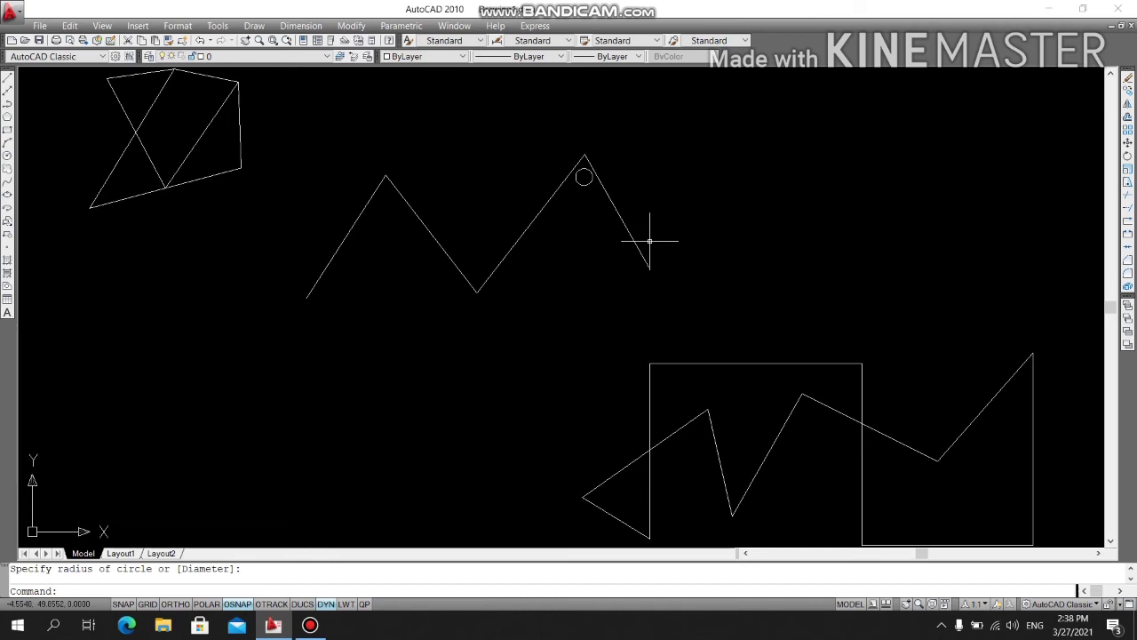
left_click(588, 182)
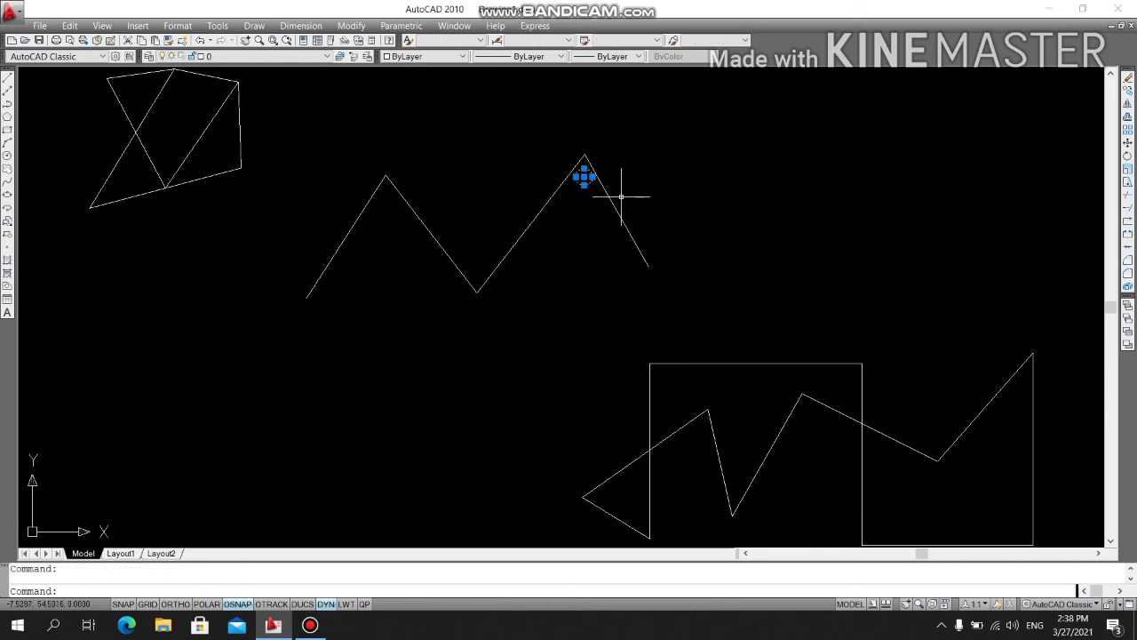
Step: Window-select only the small circle and delete it, after a crossing box also caught the zigzag
key("Escape")
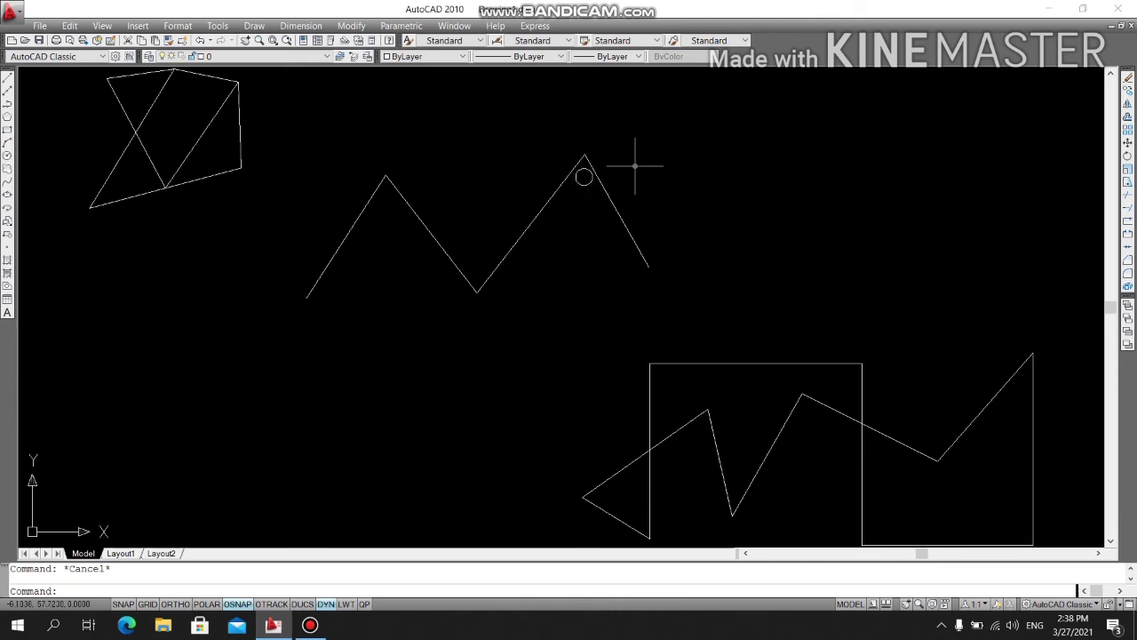
left_click(611, 157)
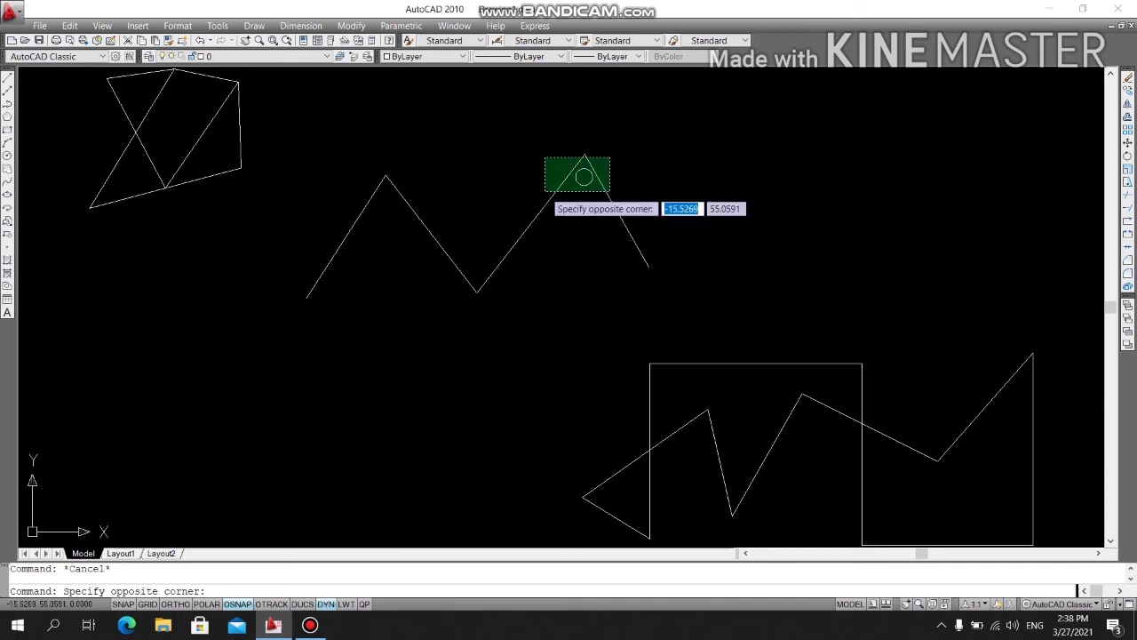
left_click(545, 191)
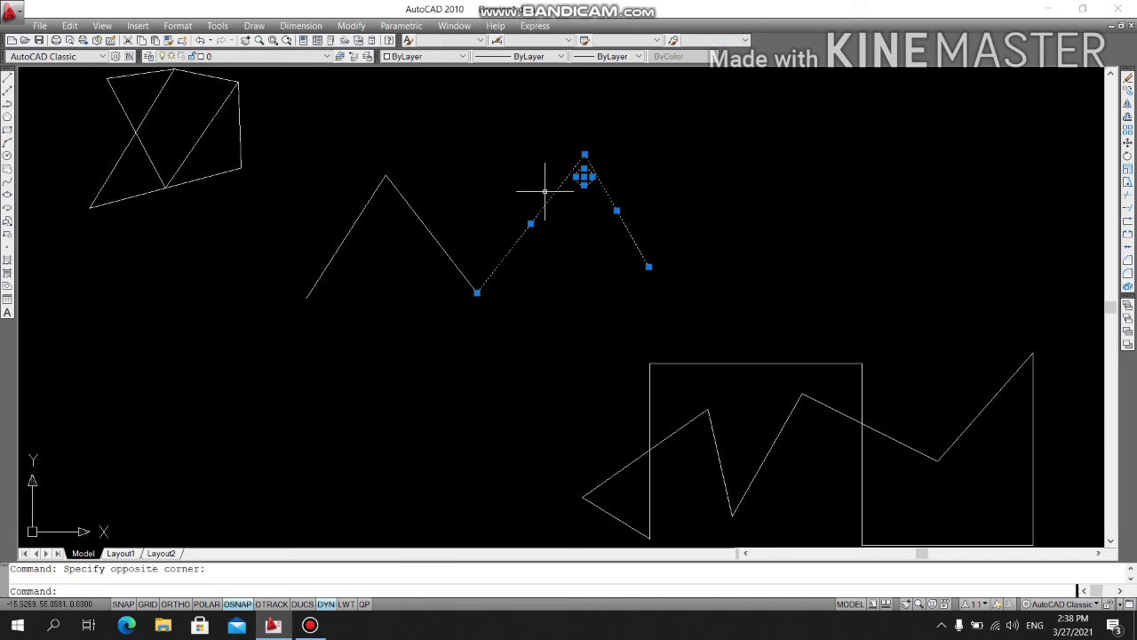
key("Escape")
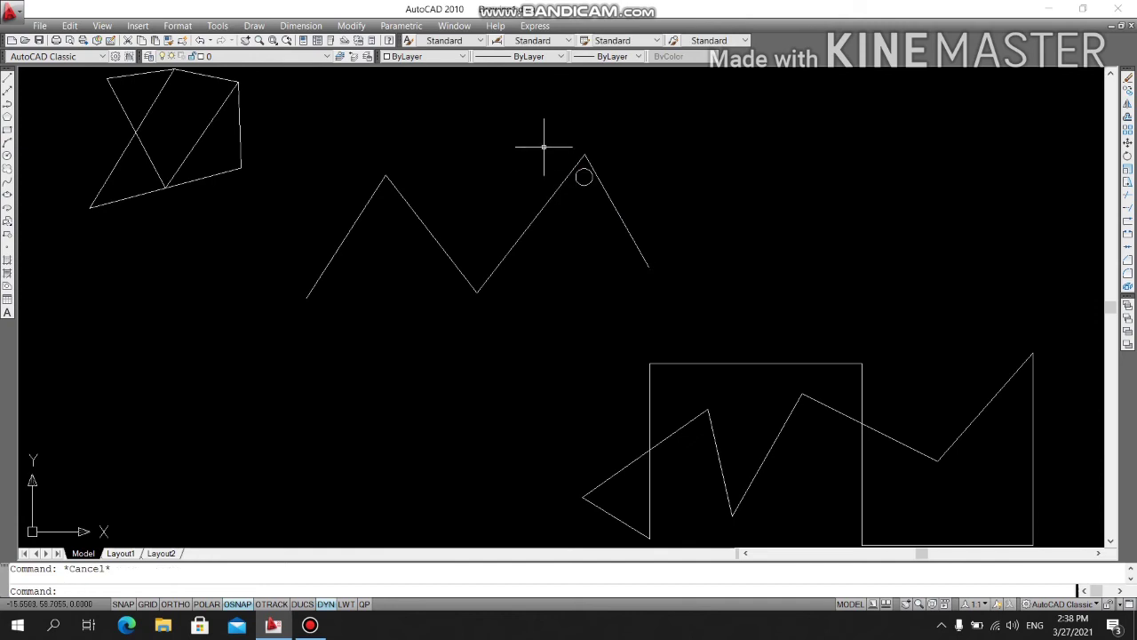
left_click(544, 146)
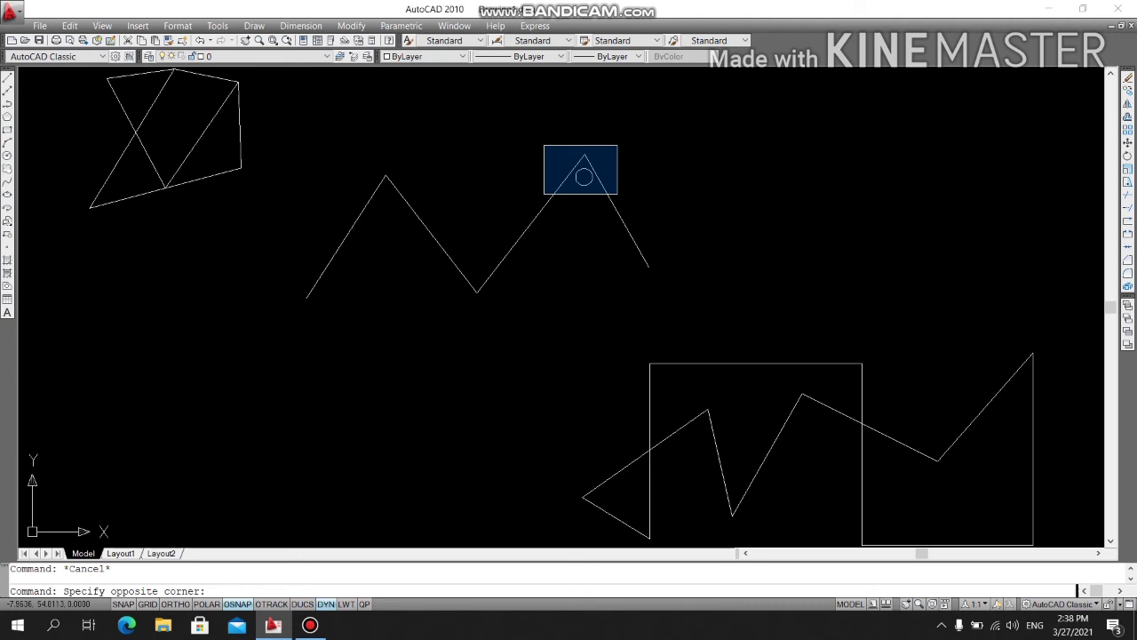
left_click(616, 194)
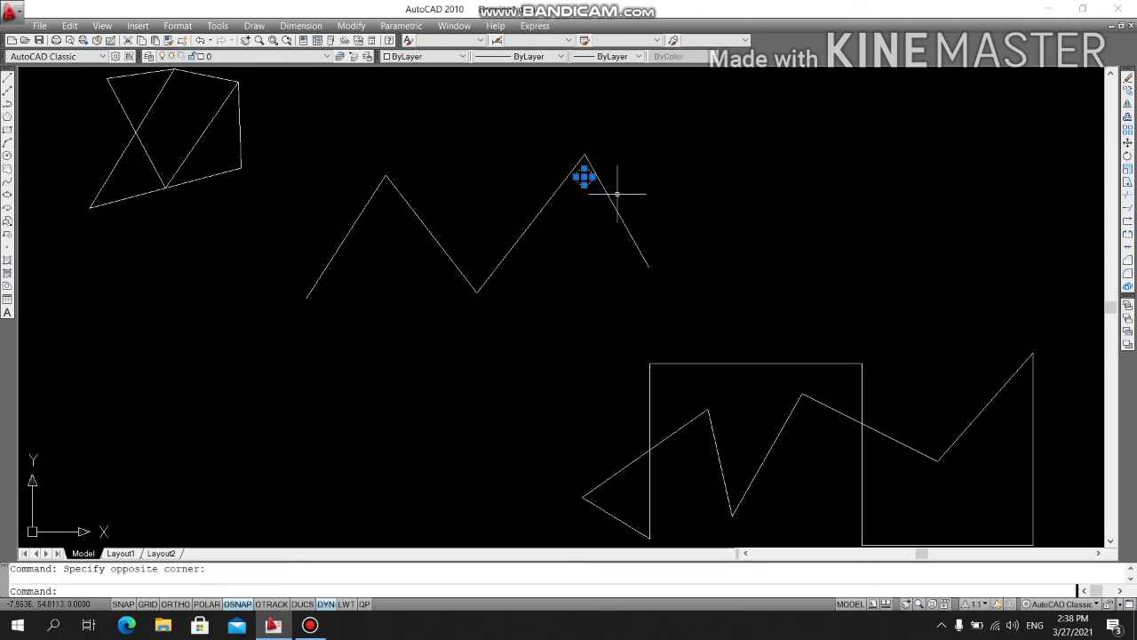
key("Delete")
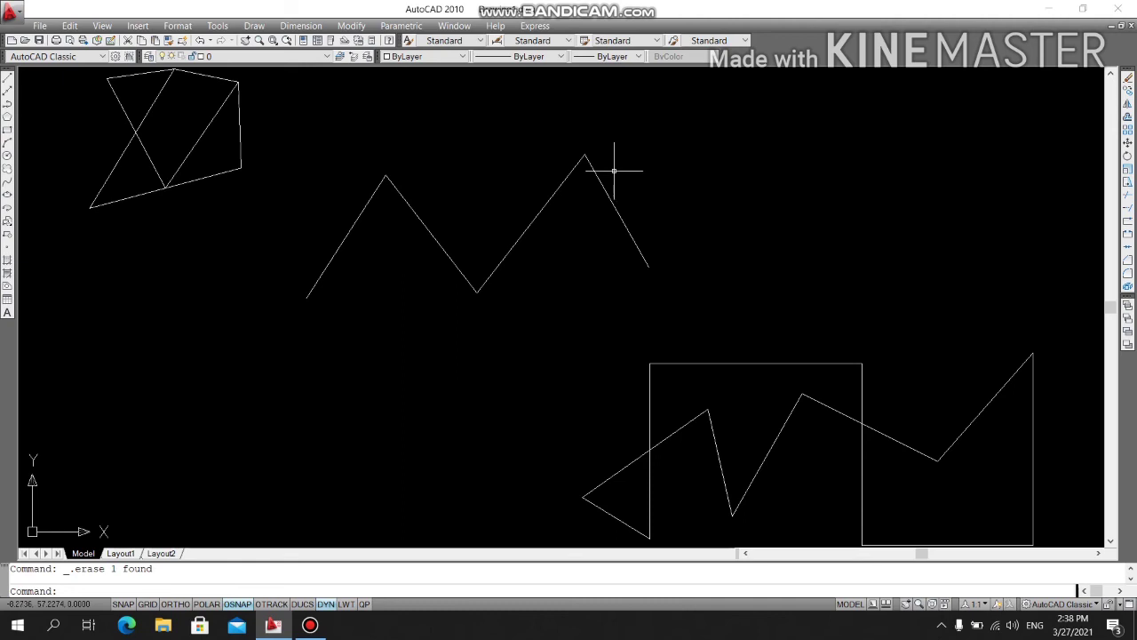
Step: Crossing-select the middle zigzag's two right-hand lines and delete them
left_click(613, 169)
left_click(508, 183)
left_click(502, 194)
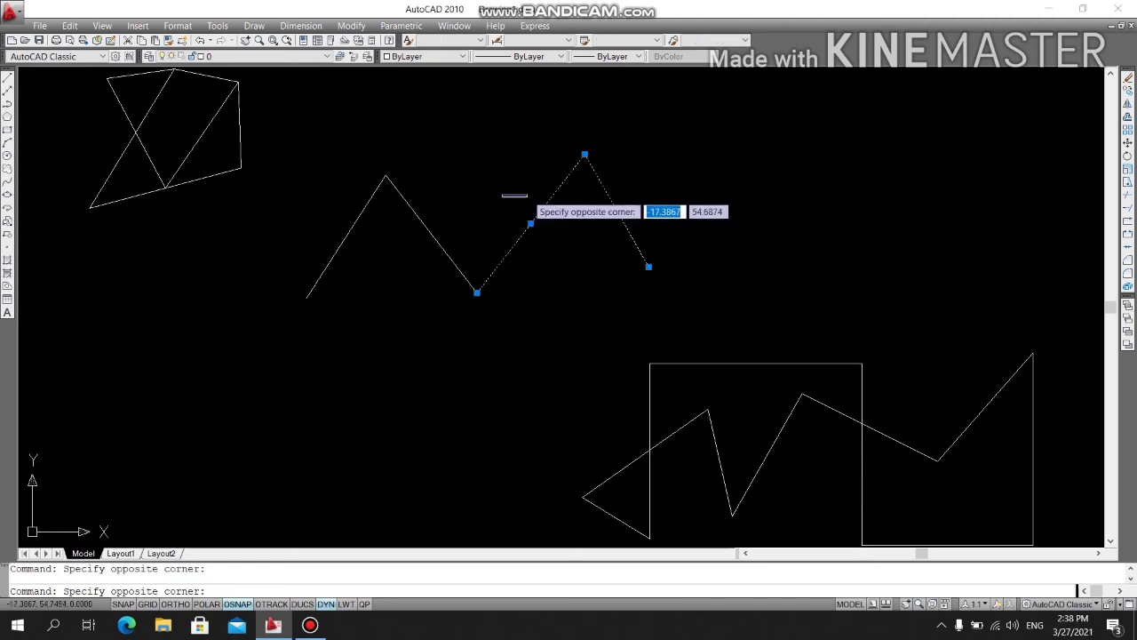
left_click(525, 191)
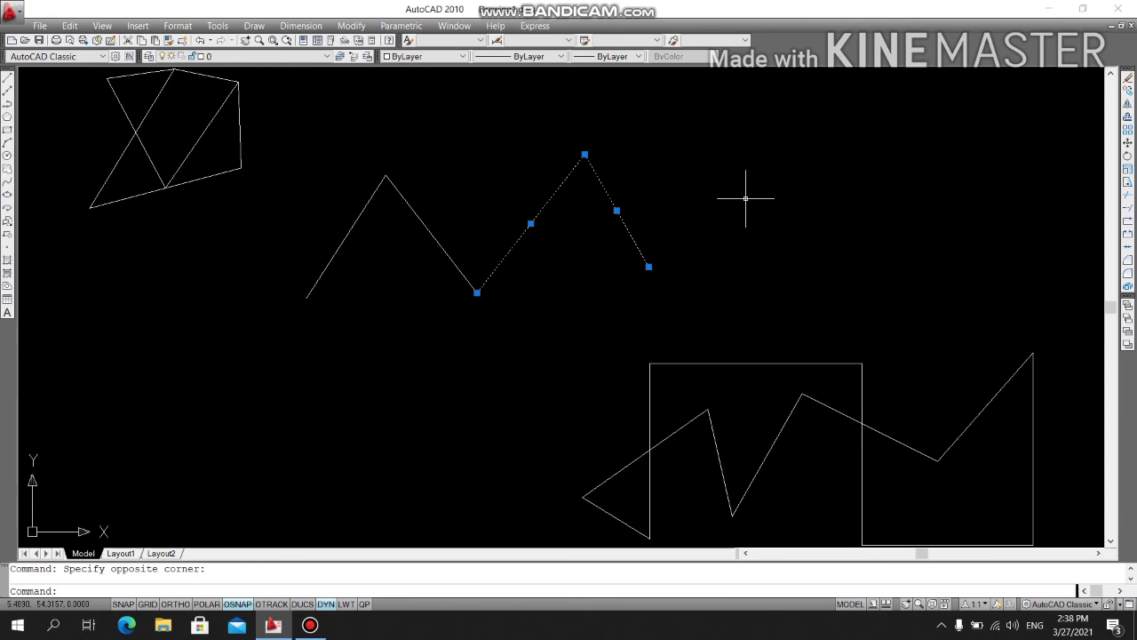
key("Delete")
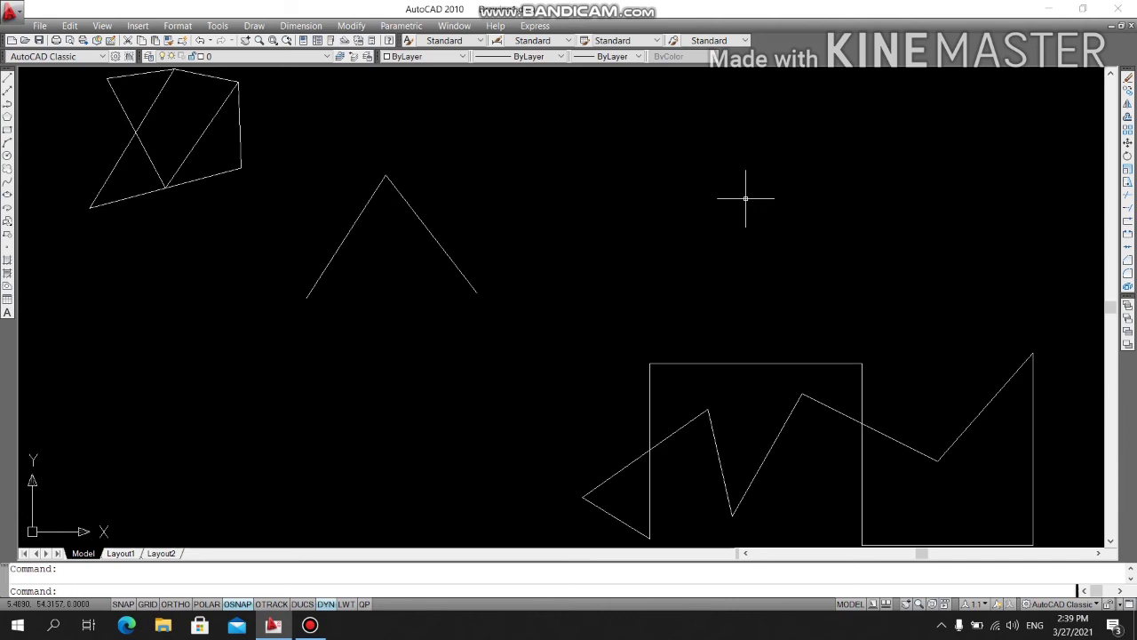
Step: Crossing-select the remaining inverted-V peak and remove it with Erase on the Modify toolbar
left_click(427, 191)
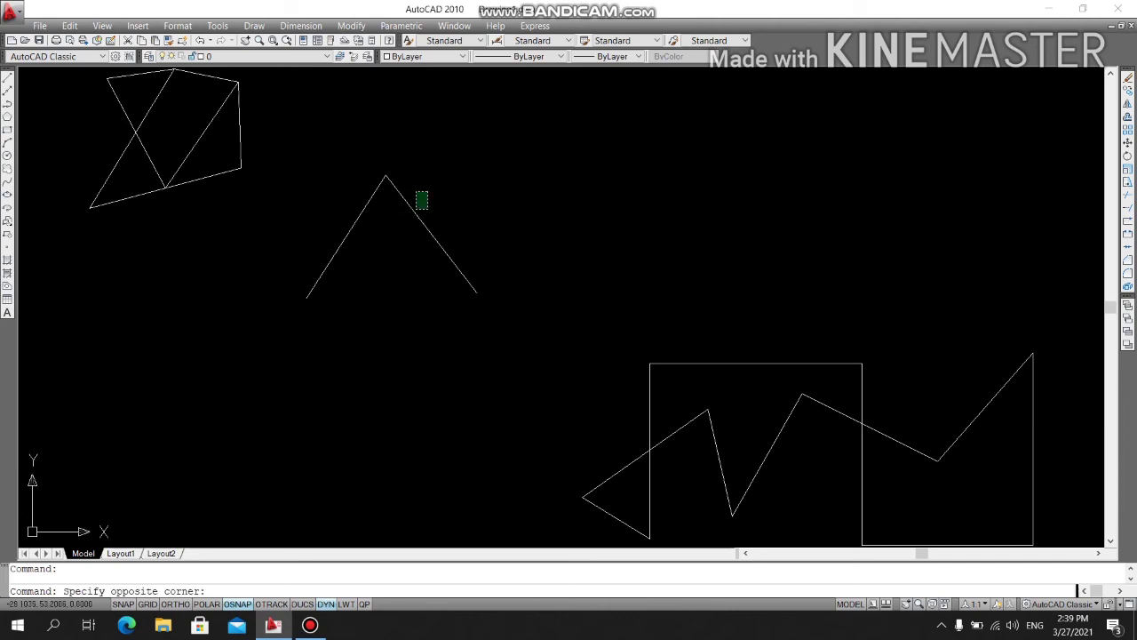
left_click(315, 232)
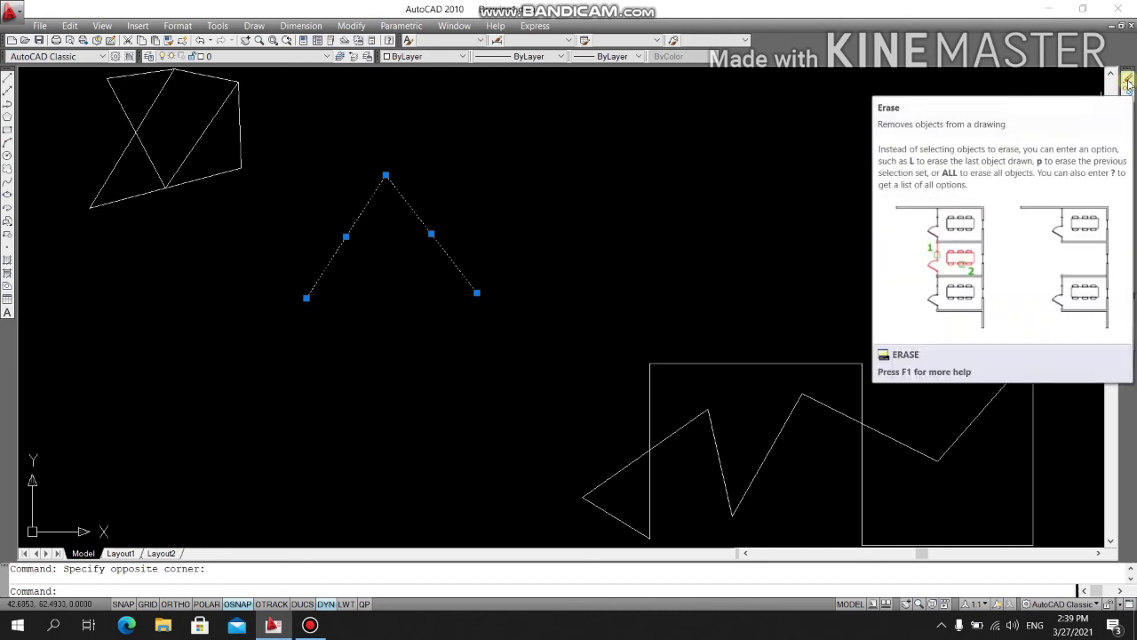
left_click(1128, 82)
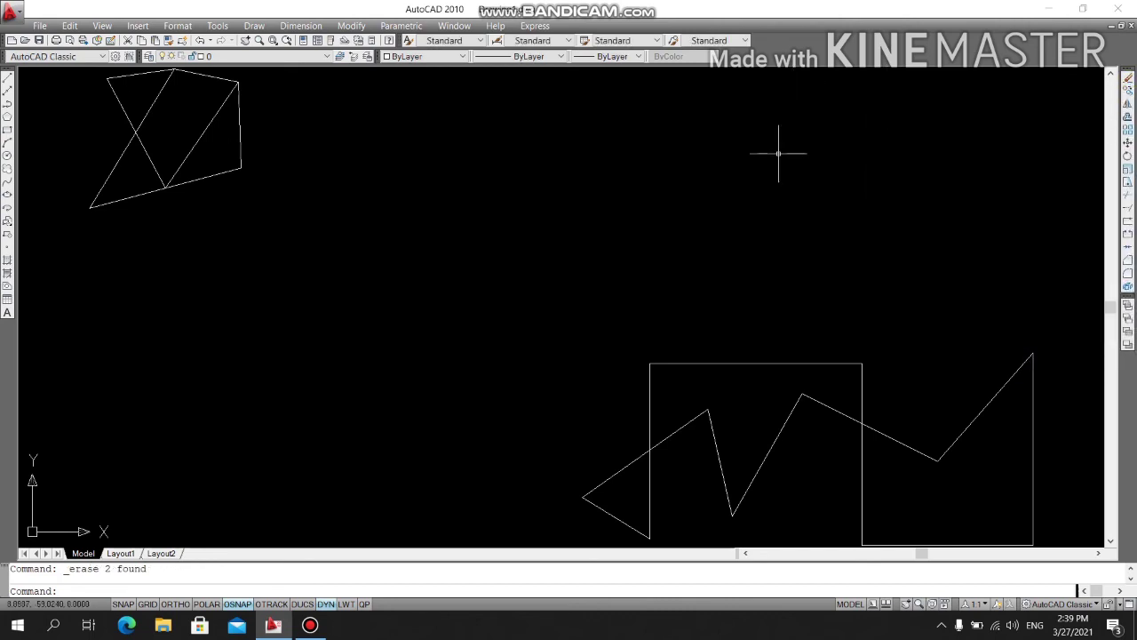
Step: Erase the top-left figure's right edge plus two more lines, keeping its X lines and top edge
left_click(1127, 80)
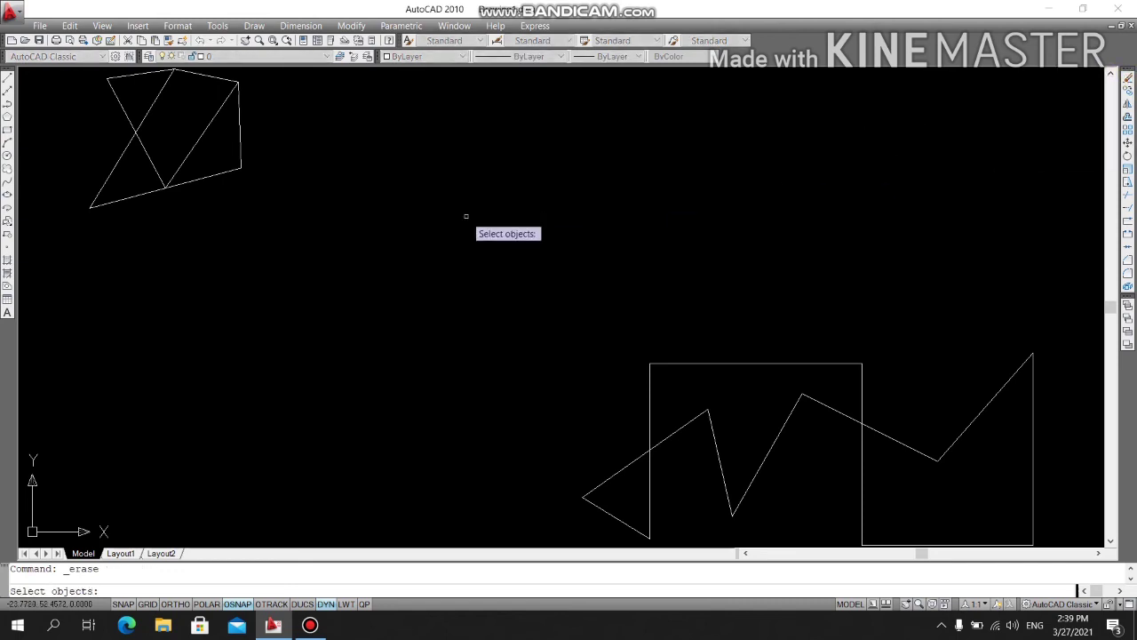
left_click(240, 149)
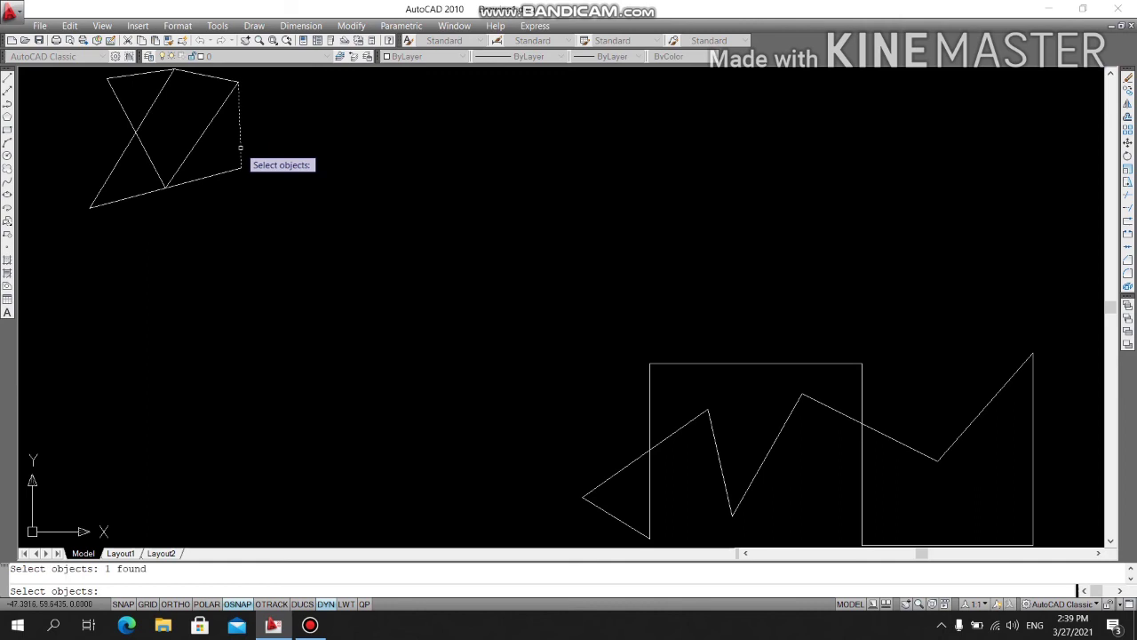
left_click(250, 153)
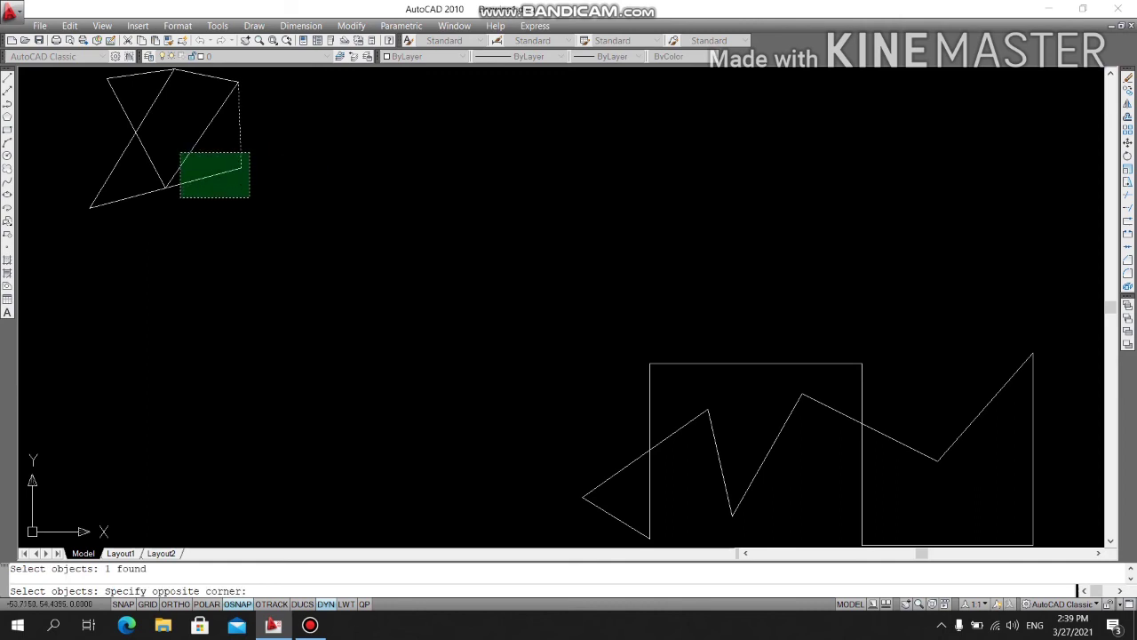
left_click(181, 197)
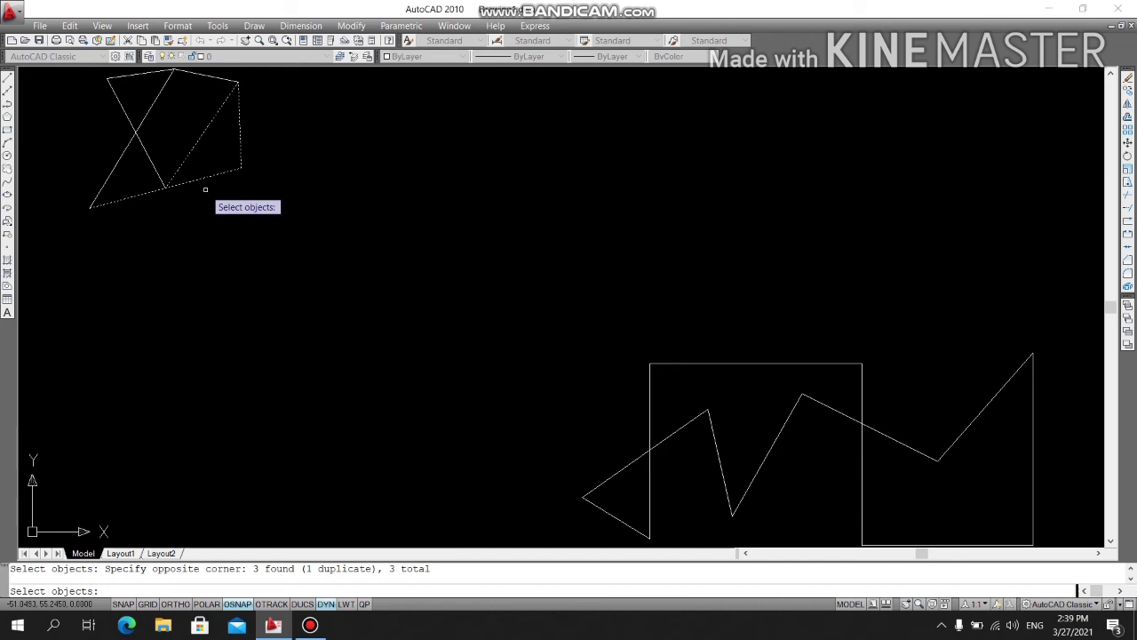
key("Return")
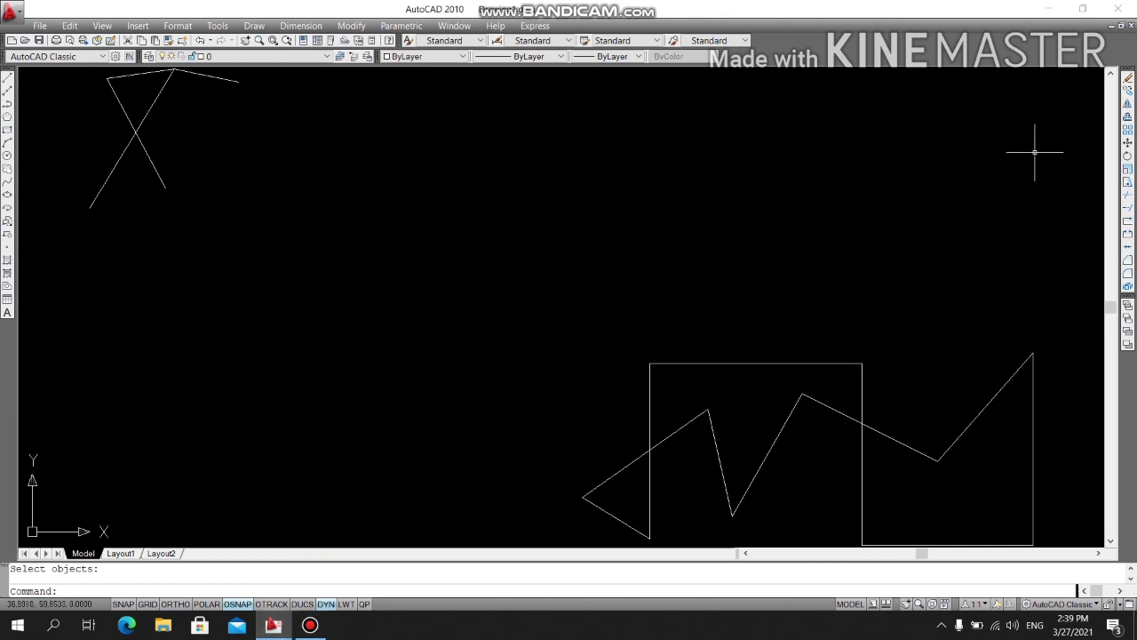
Step: Erase the lower-right rectangle's top and right edges with a crossing window
left_click(1128, 79)
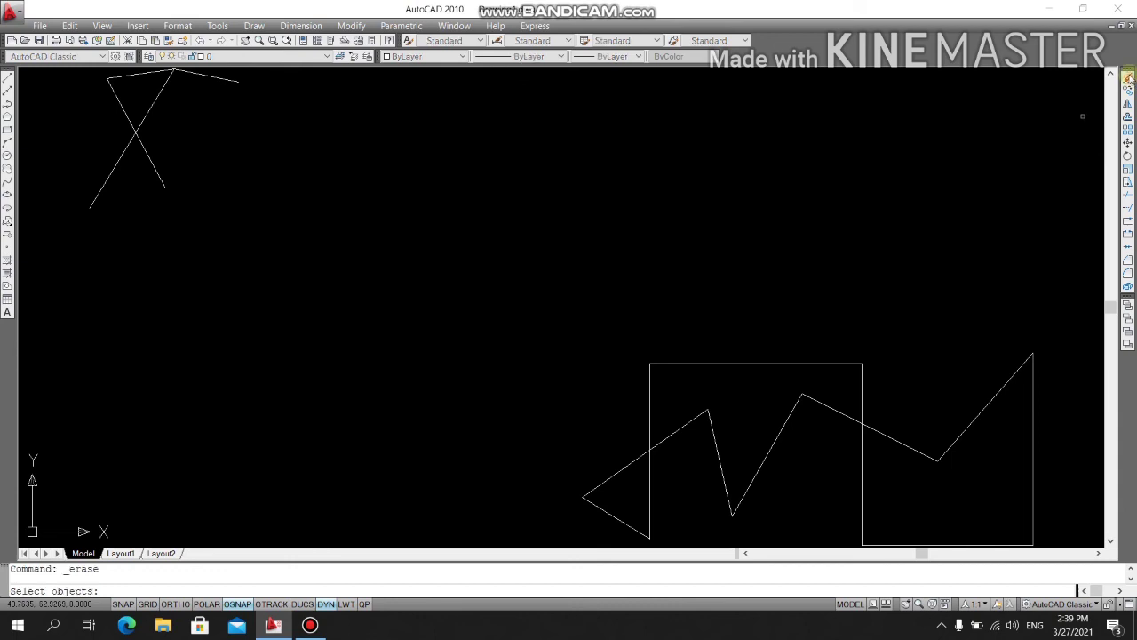
left_click(885, 356)
left_click(830, 386)
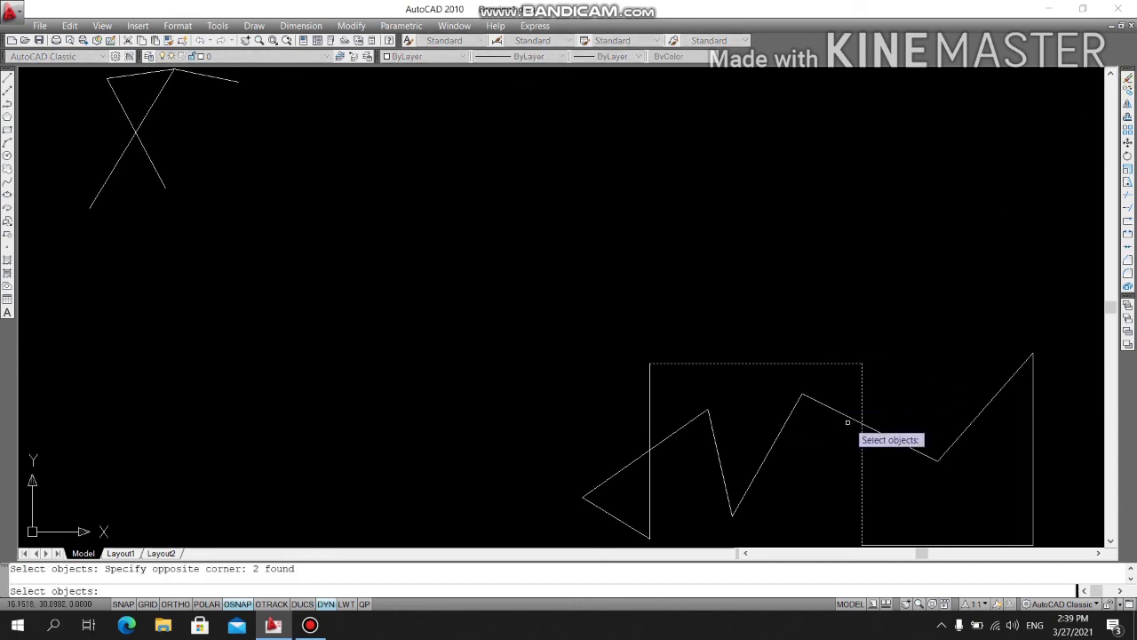
key("Return")
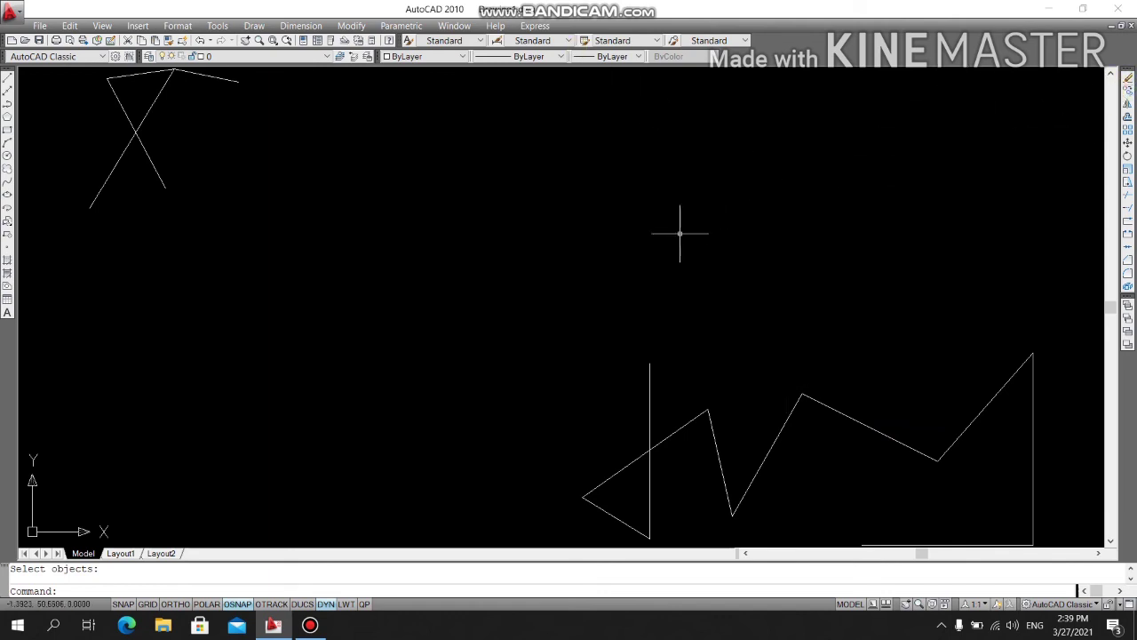
Step: Use the E command to erase the zigzag edge's two middle diagonal segments
type("e")
key("Return")
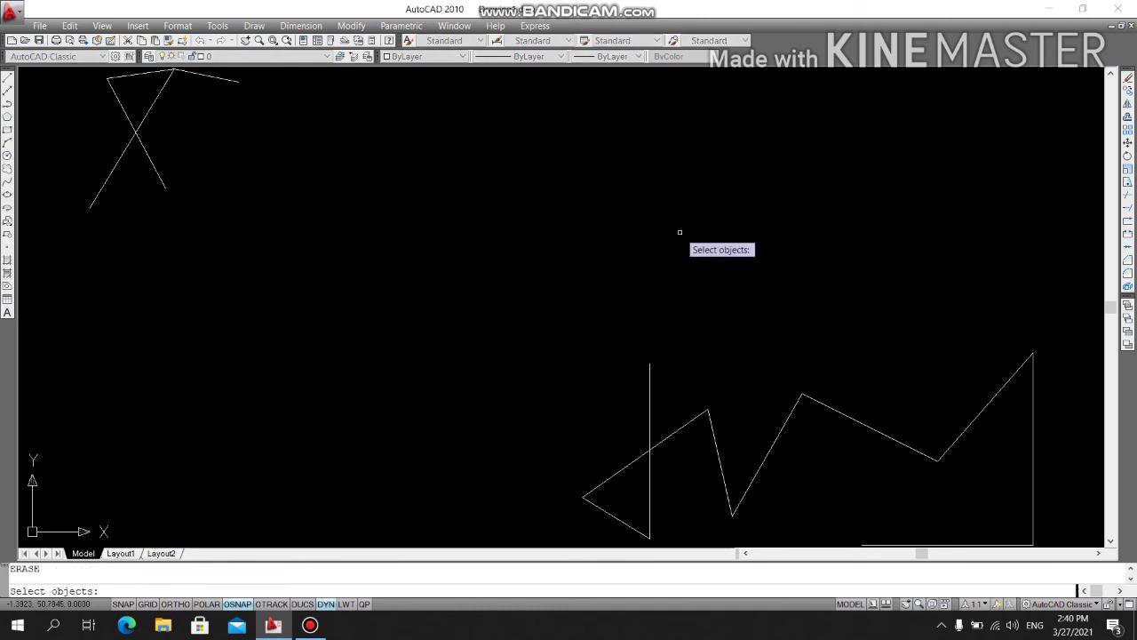
left_click(838, 400)
left_click(774, 384)
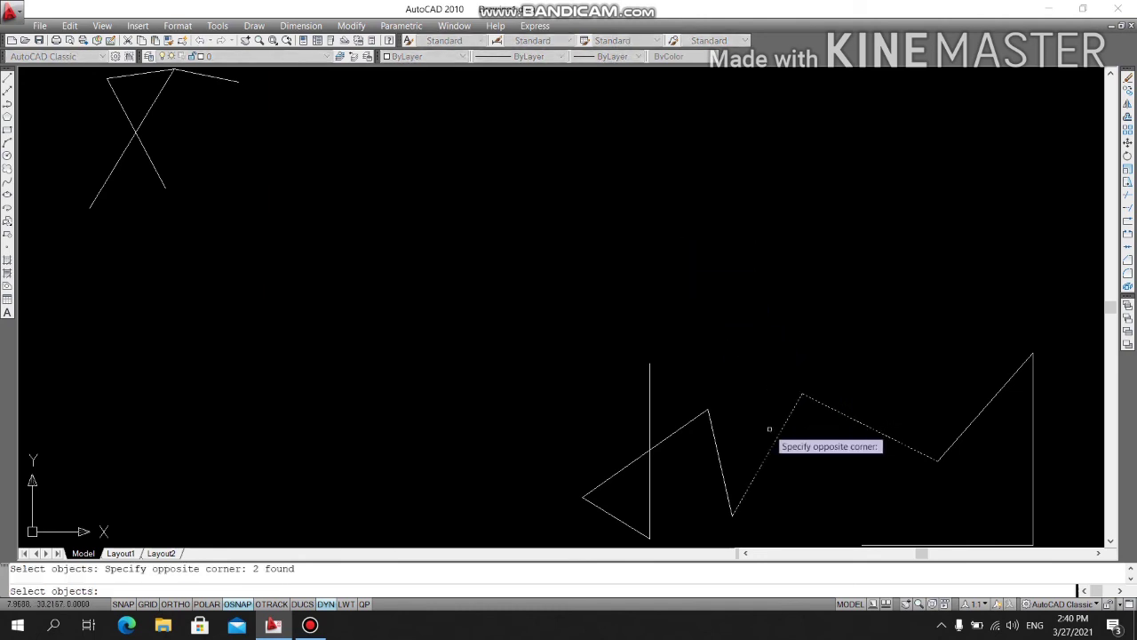
key("Return")
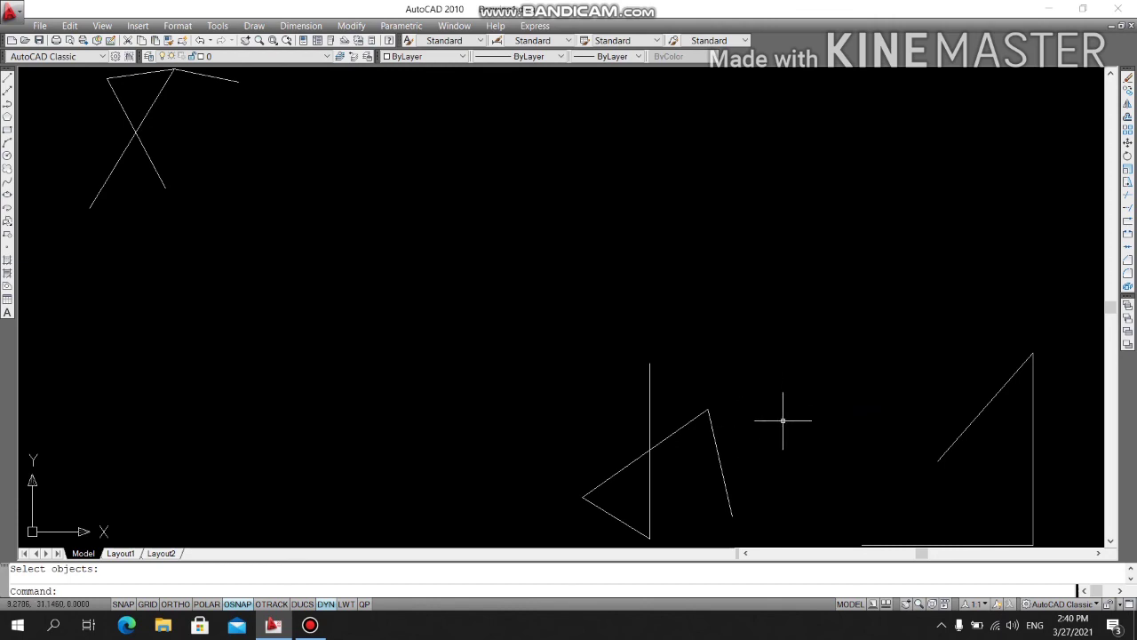
Step: Undo the last three erases to restore the removed lines
key("ctrl+z")
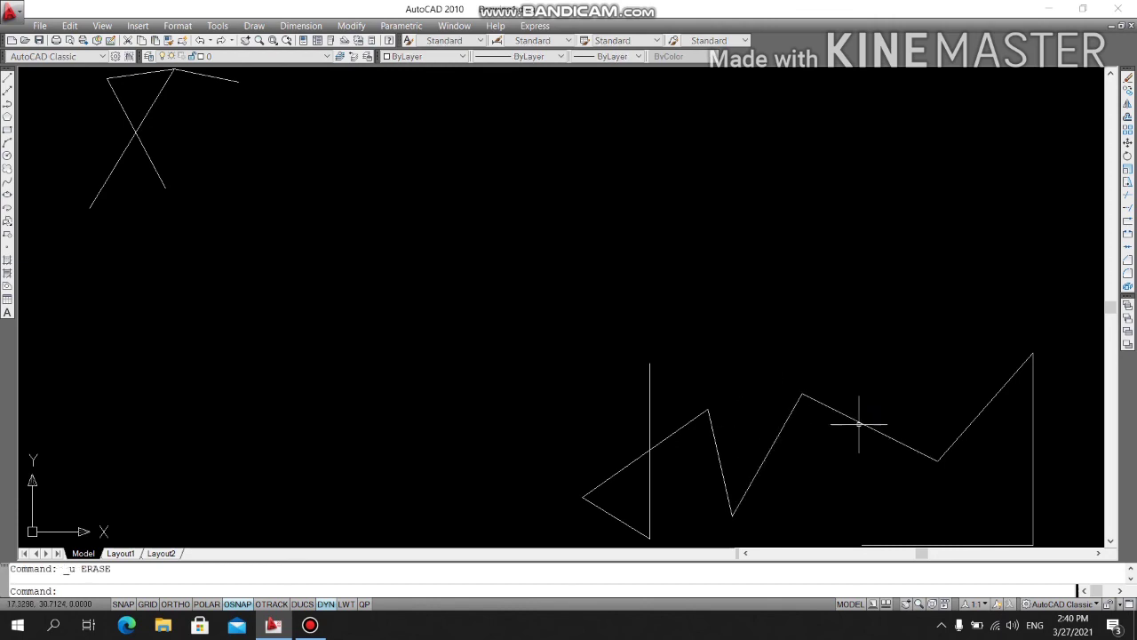
key("ctrl+z")
key("ctrl+z")
mouse_move(859, 423)
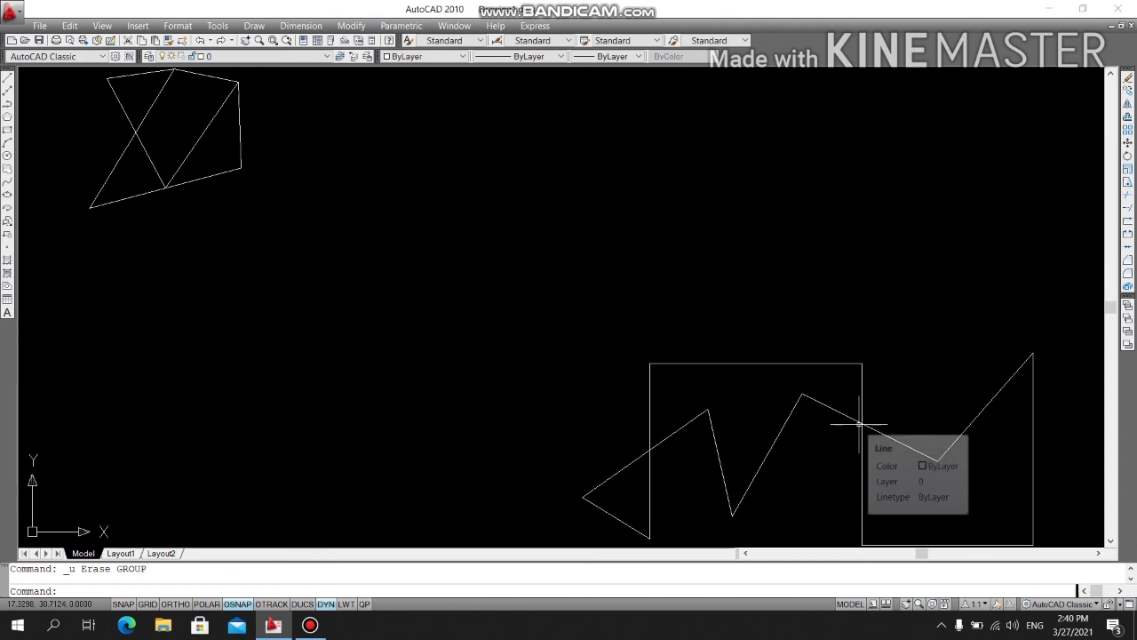
key("ctrl+z")
key("ctrl+z")
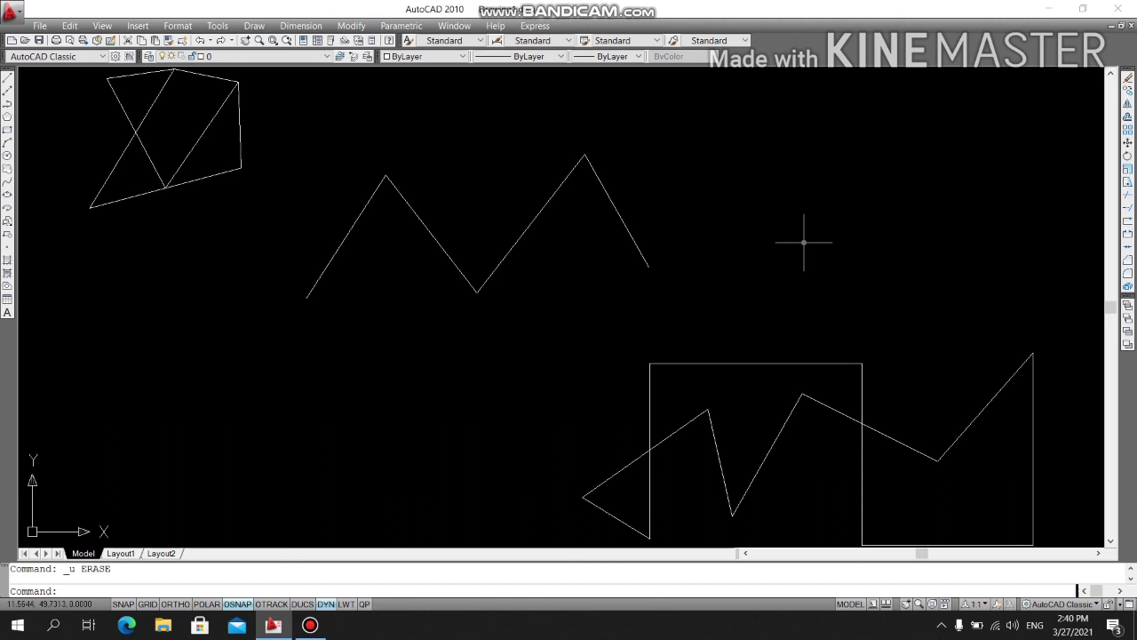
Step: Crossing-select the upper zigzag's two right-hand segments and delete them
left_click(639, 162)
left_click(579, 252)
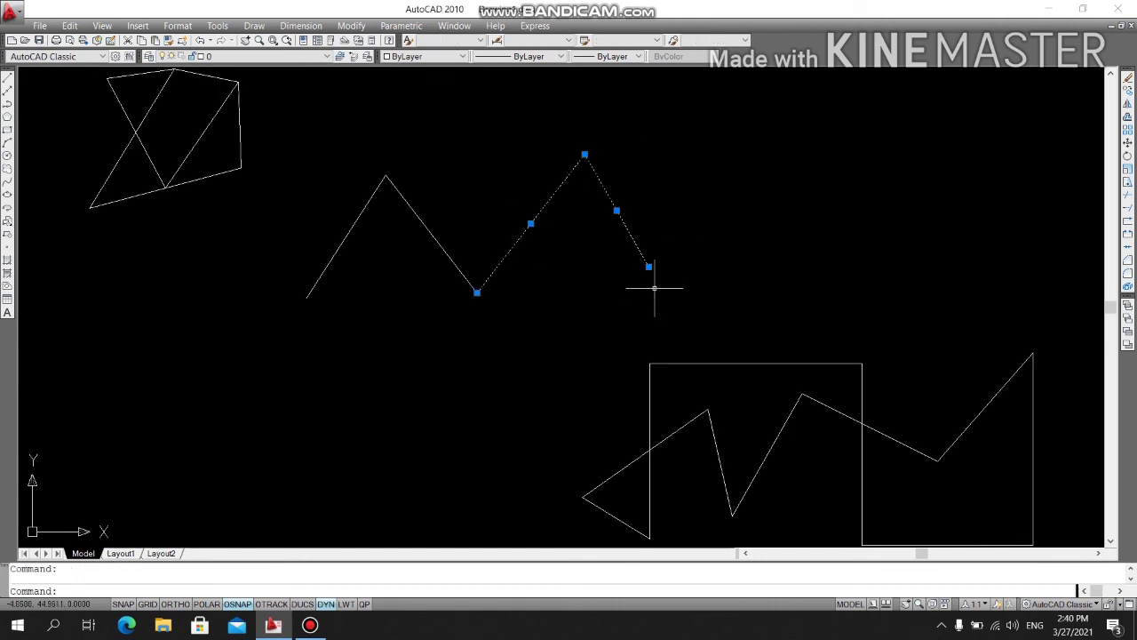
type("e")
key("Delete")
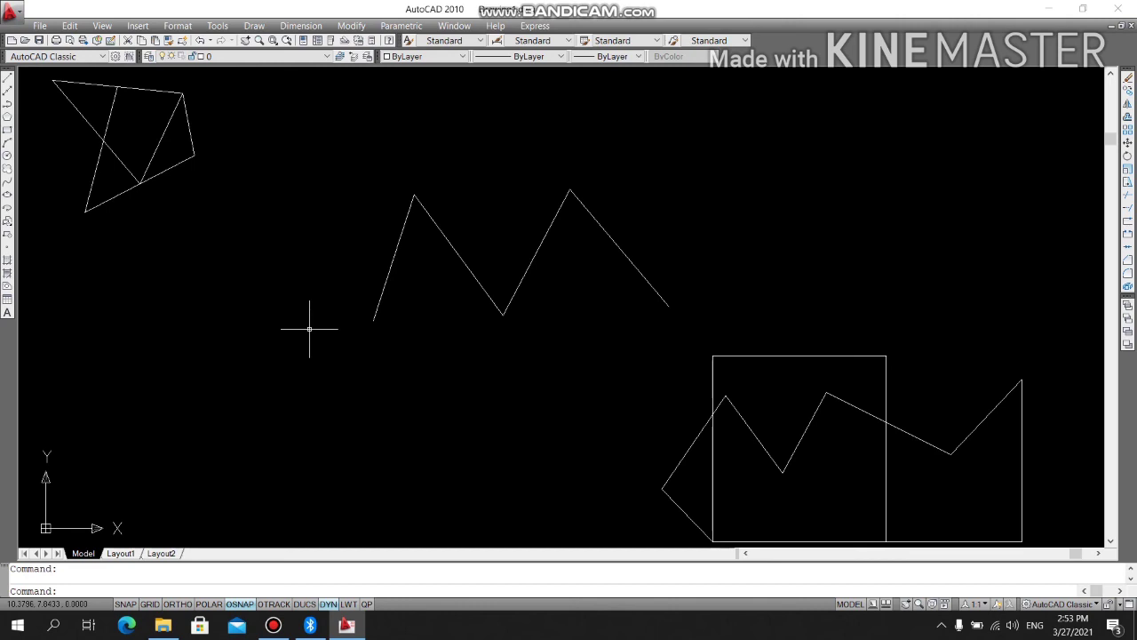
Step: Select all 21 objects with Ctrl+A, delete them, then undo to bring them back
key("ctrl+a")
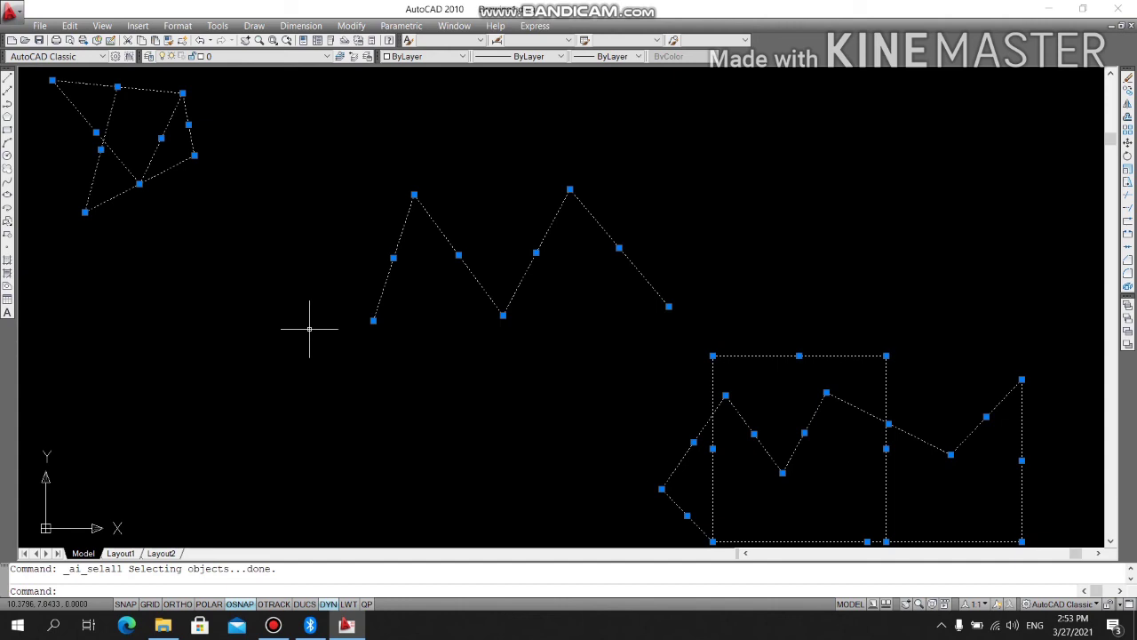
key("Delete")
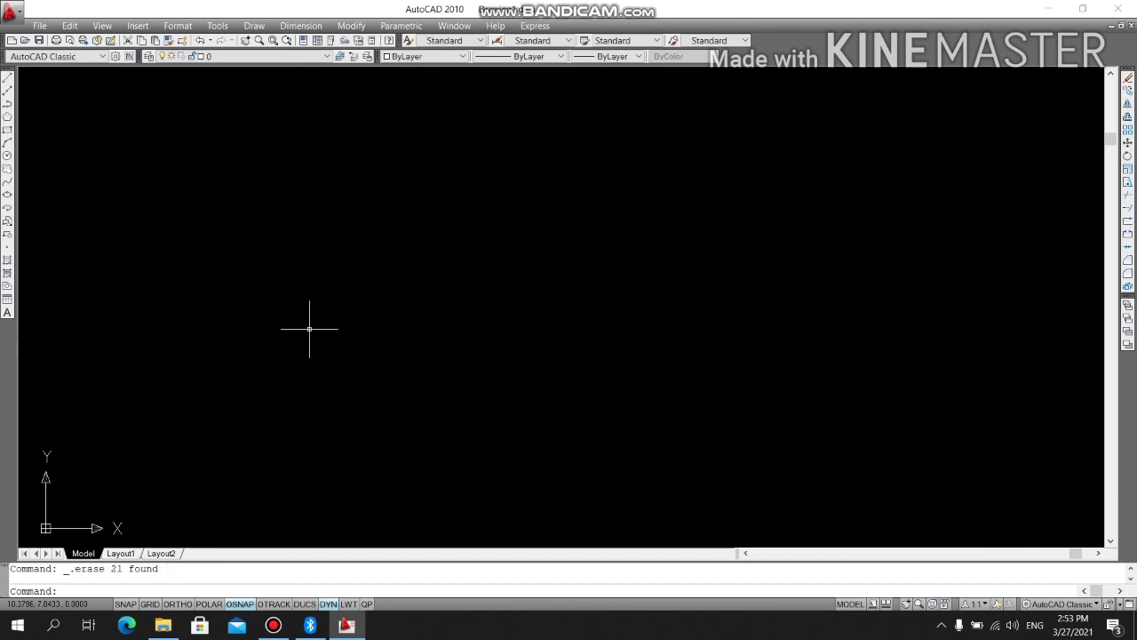
key("ctrl+z")
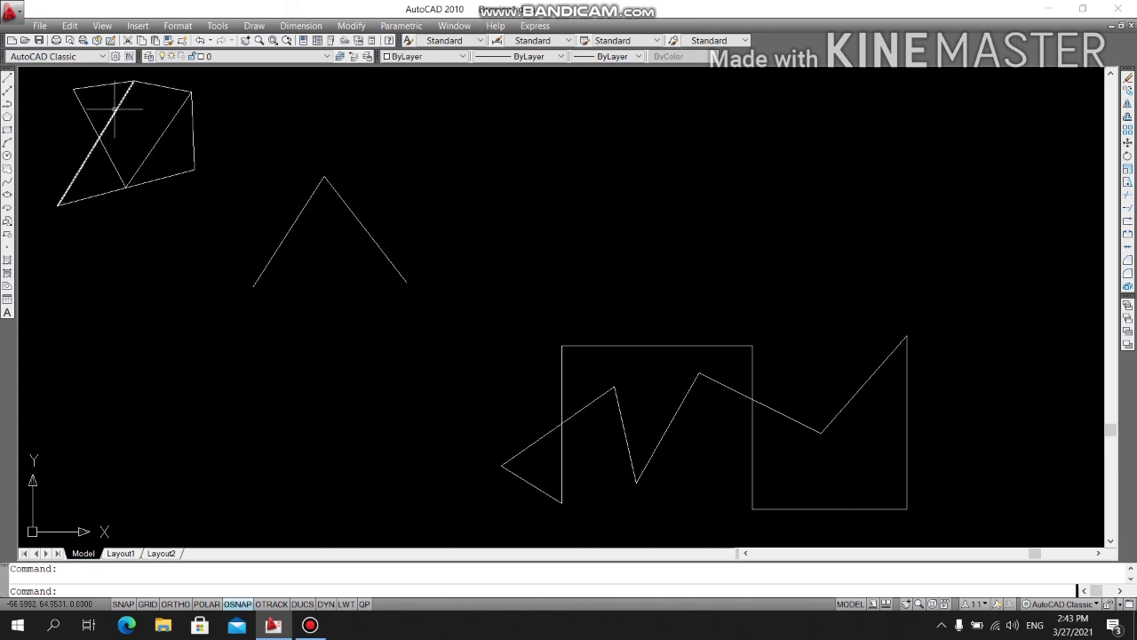
Step: Zoom in on the top-left quadrilateral and peak-shaped line, then back out slightly
scroll(103, 115, "up", 2)
scroll(105, 114, "up", 1)
scroll(105, 114, "up", 1)
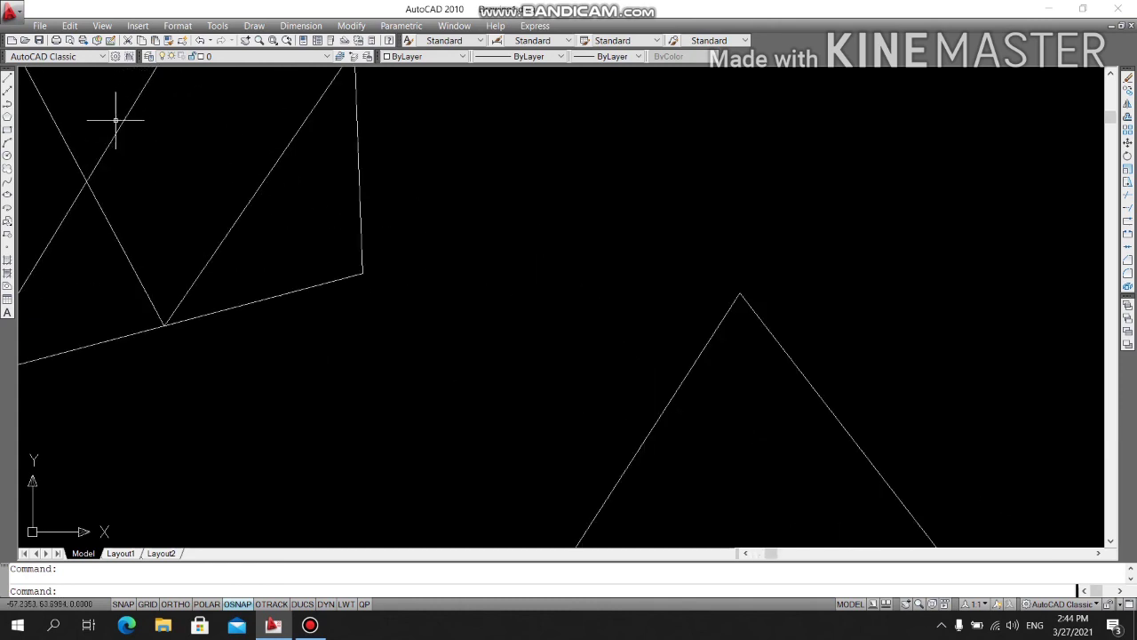
scroll(118, 132, "down", 1)
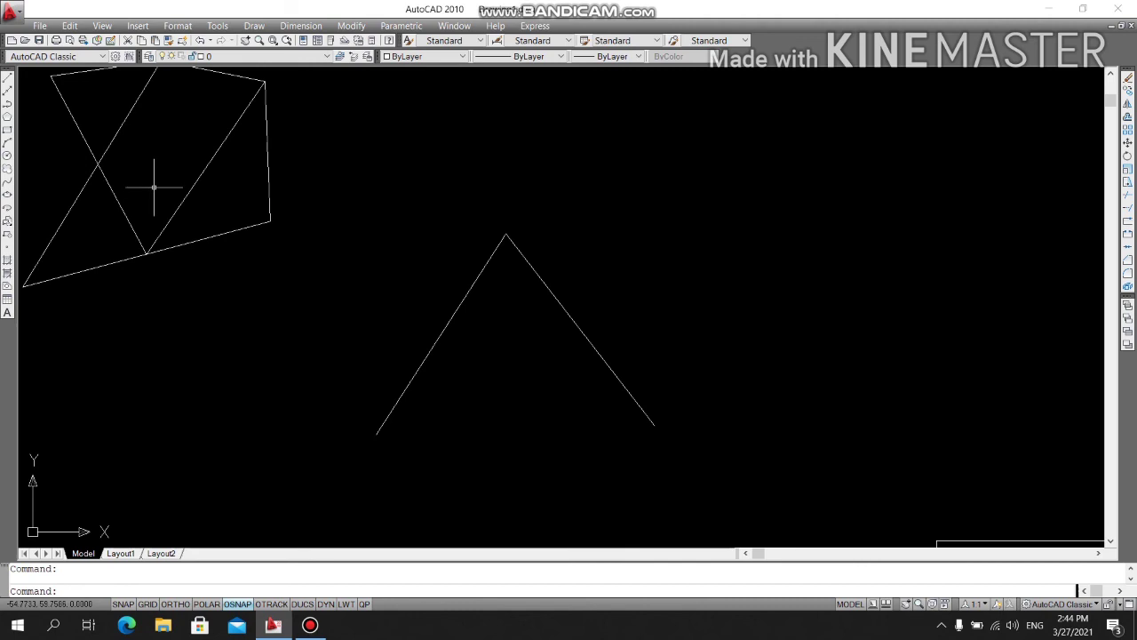
Step: Pan the drawing right and down to bring the quadrilateral near the centre
middle_click(153, 188)
mouse_move(153, 189)
middle_mouse_down()
mouse_move(425, 306)
mouse_move(504, 307)
middle_mouse_up()
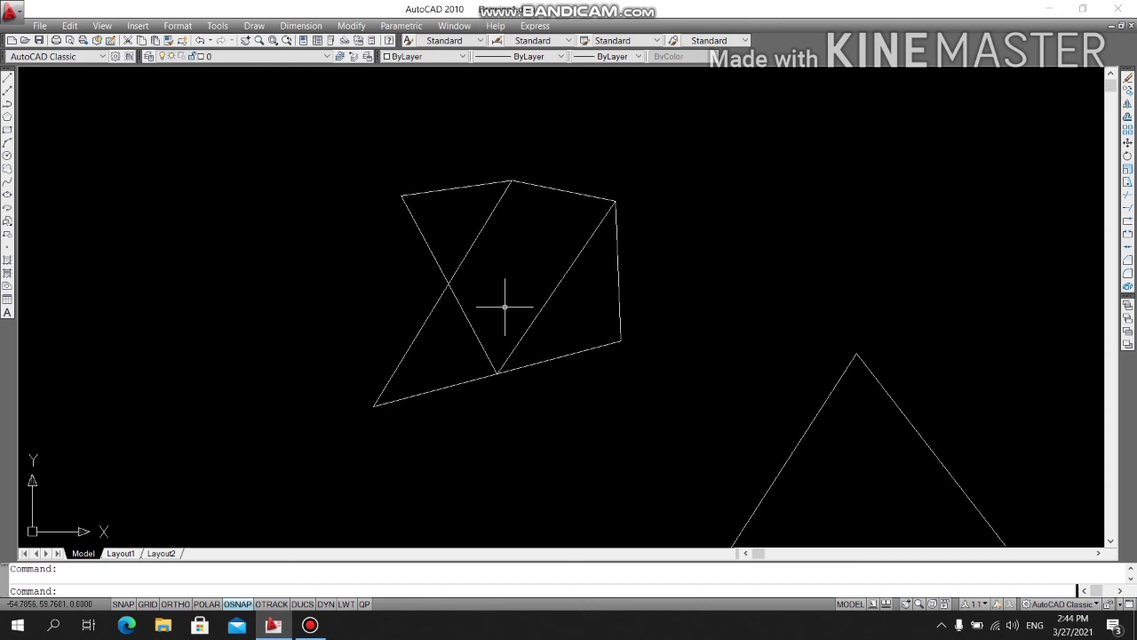
middle_click_drag(503, 307, 511, 296)
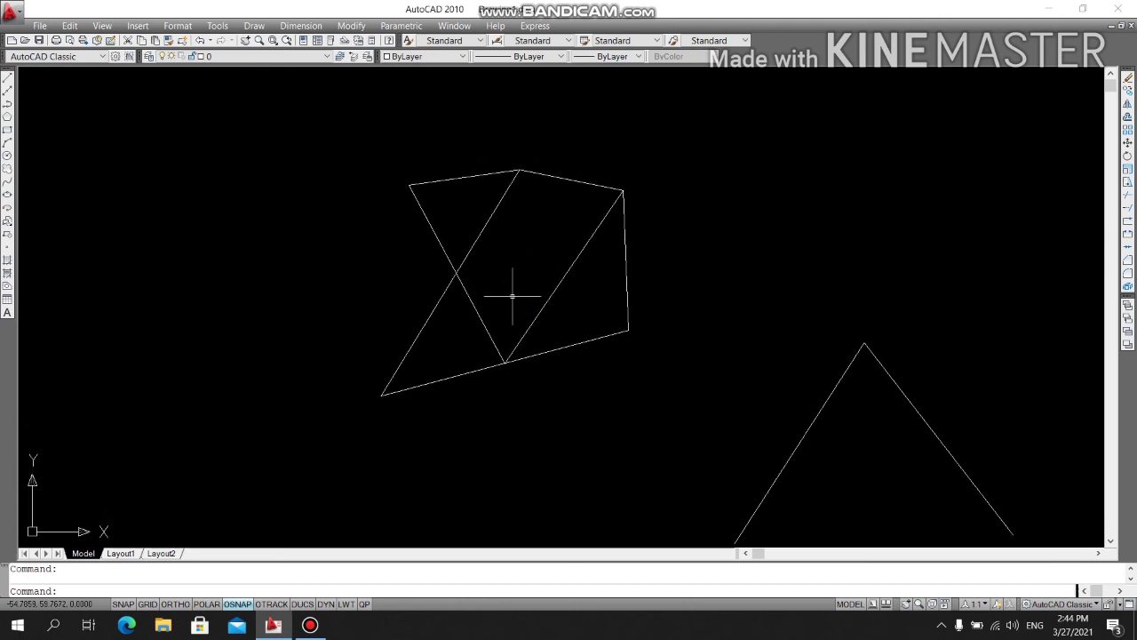
Step: Use Pan from the right-click menu to shift the quadrilateral and peak slightly left
right_click(511, 296)
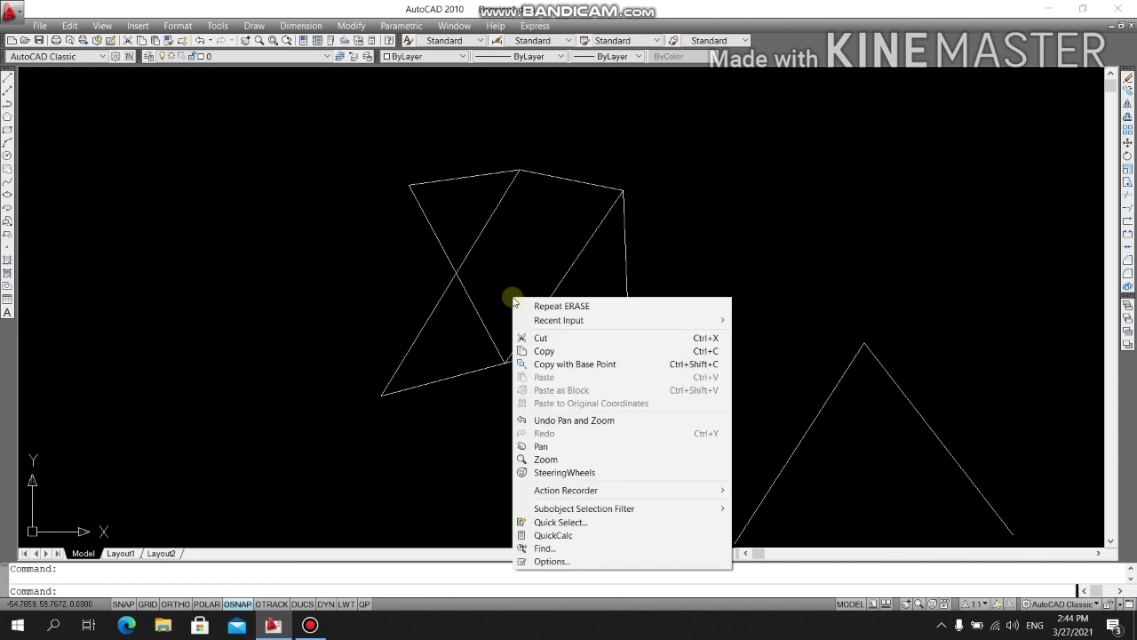
left_click(611, 450)
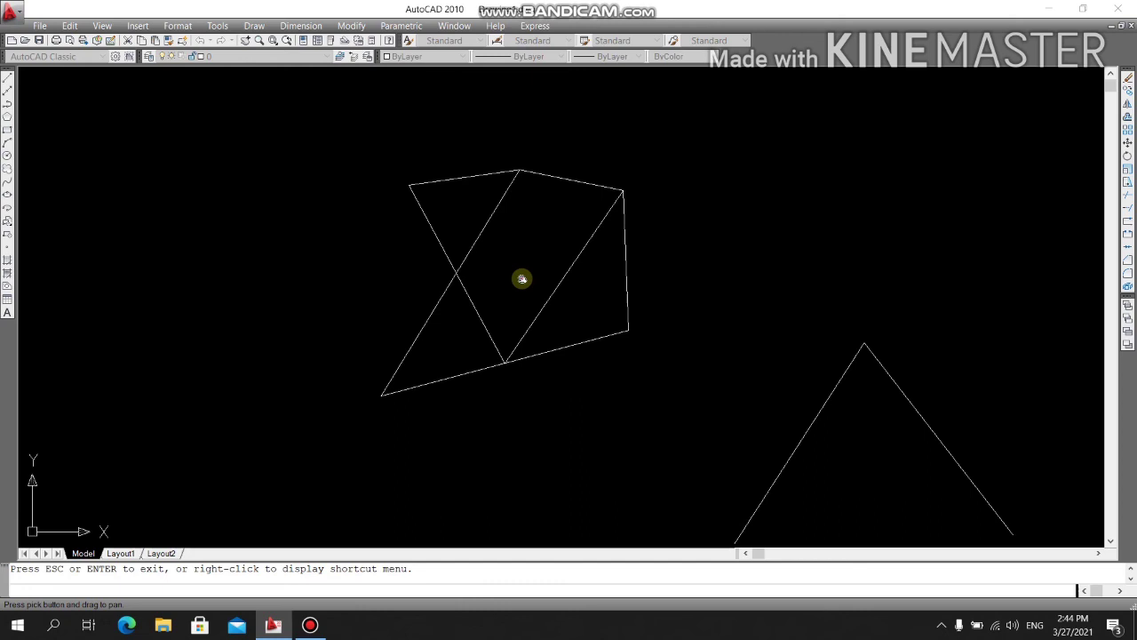
left_click_drag(523, 279, 465, 287)
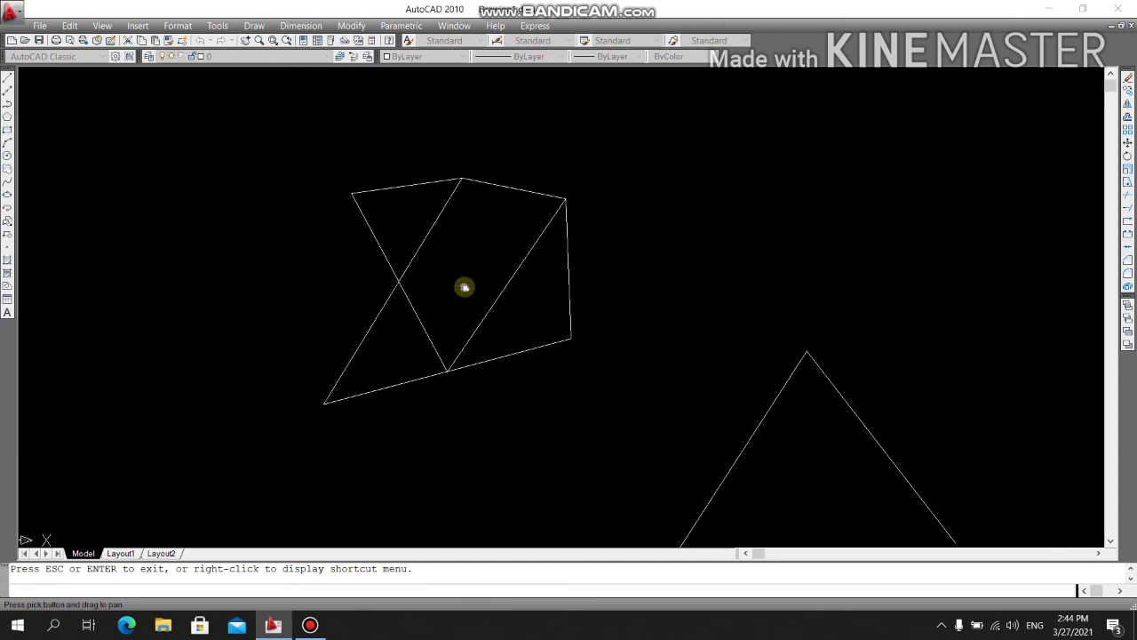
mouse_move(465, 287)
left_mouse_down()
mouse_move(607, 329)
mouse_move(450, 290)
left_mouse_up()
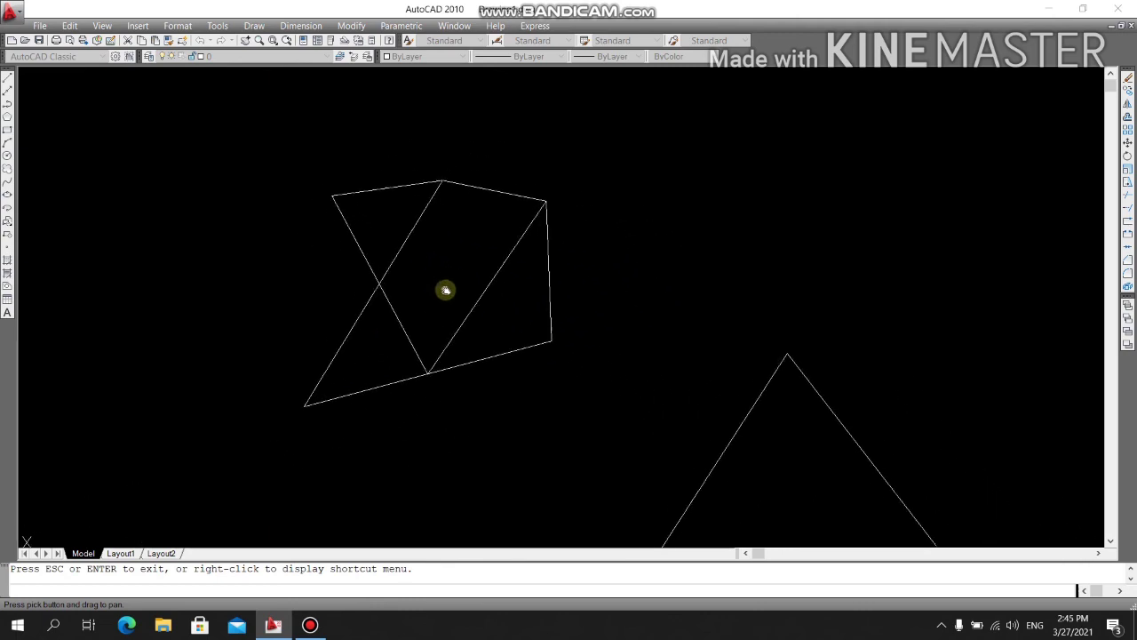